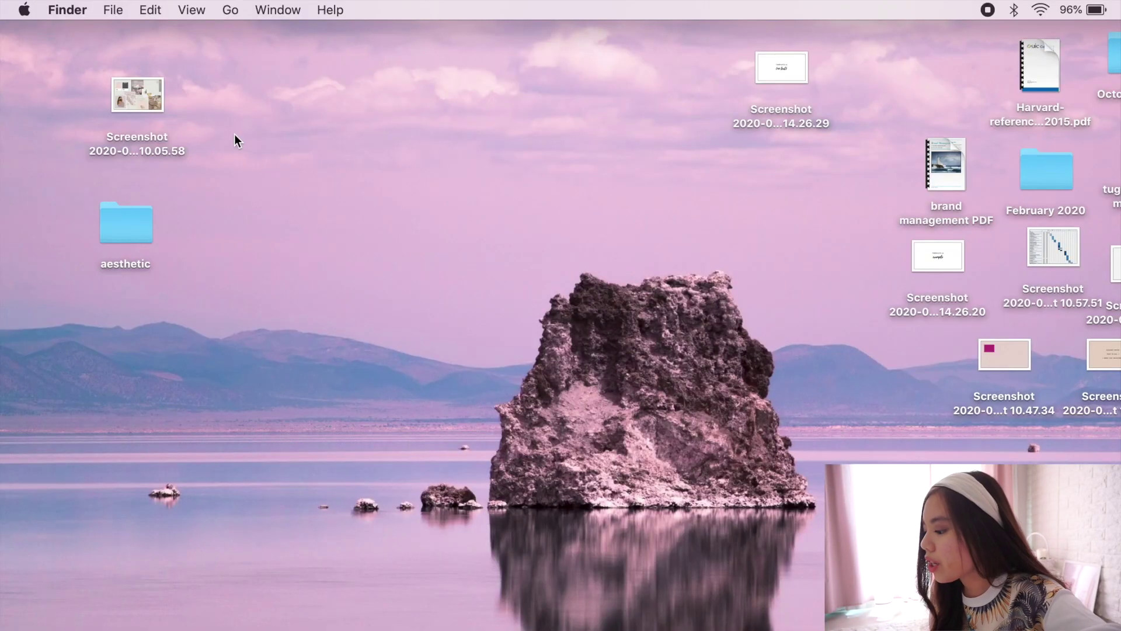
Show About This Mac's storage: Macintosh HD has 366,16 GB free of 499,96 GB.
{"action": "left_click", "coordinate": [23, 10]}
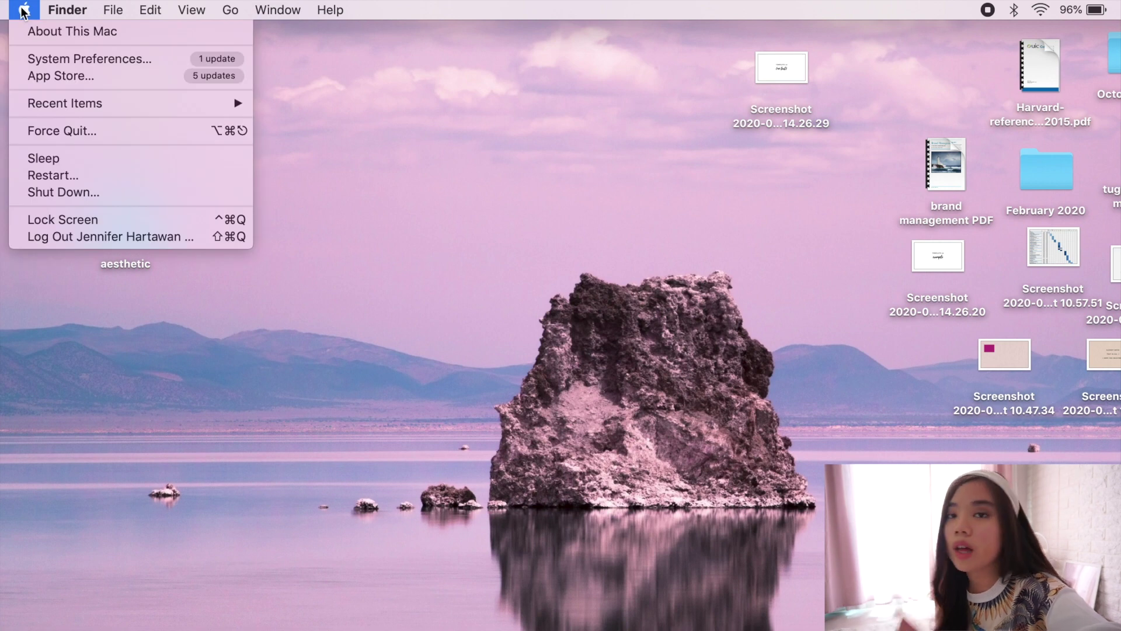
{"action": "left_click", "coordinate": [87, 33]}
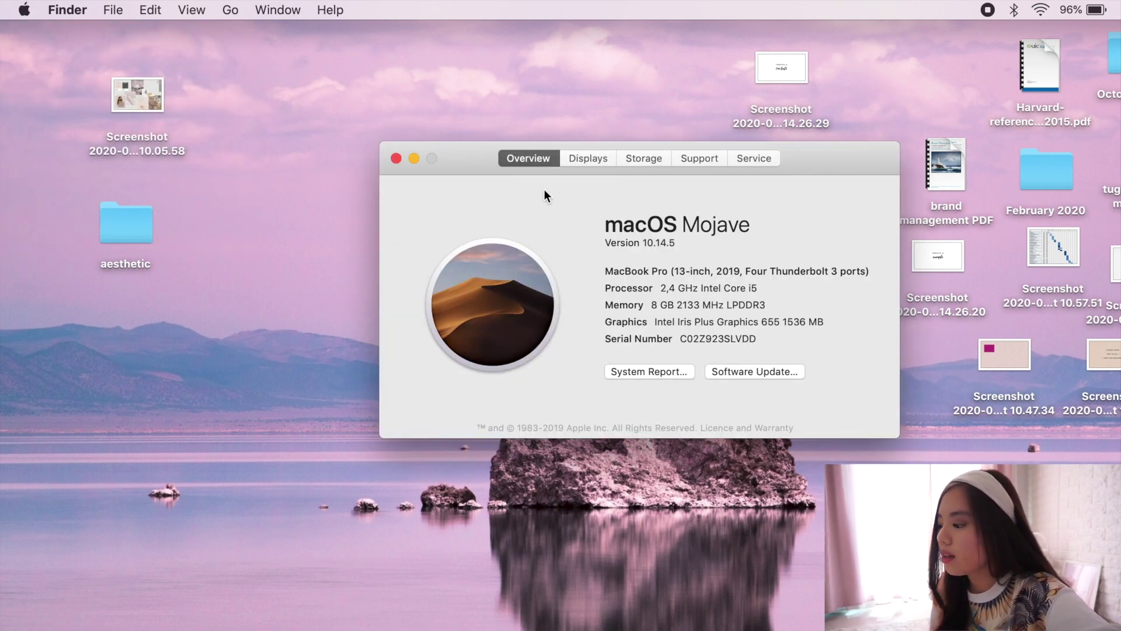
{"action": "left_click", "coordinate": [645, 158]}
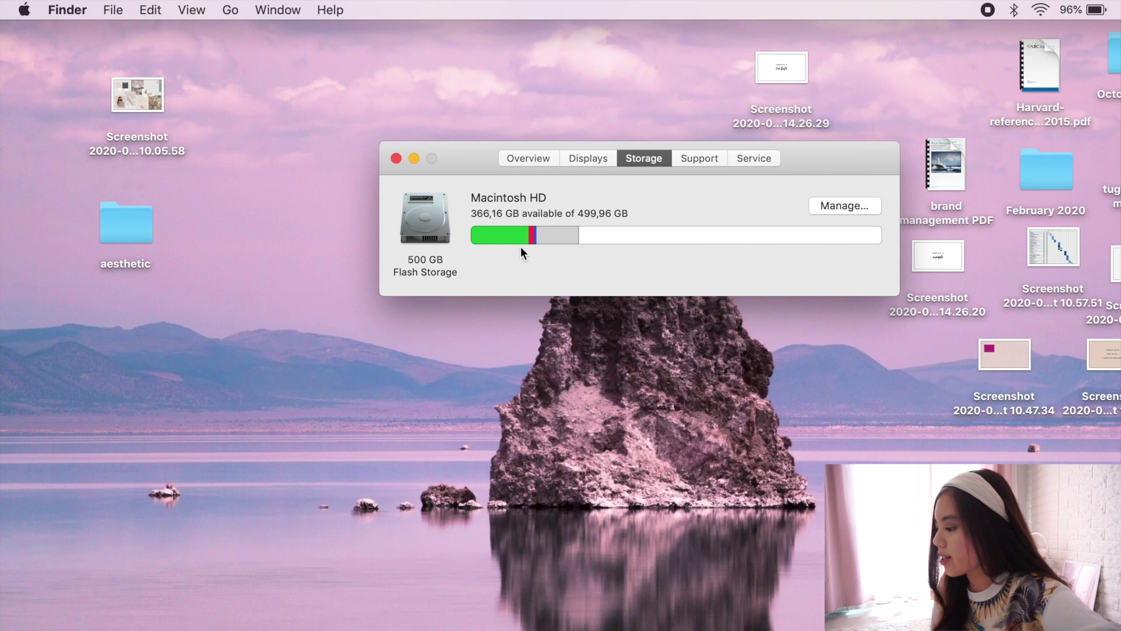
{"action": "mouse_move", "coordinate": [514, 240]}
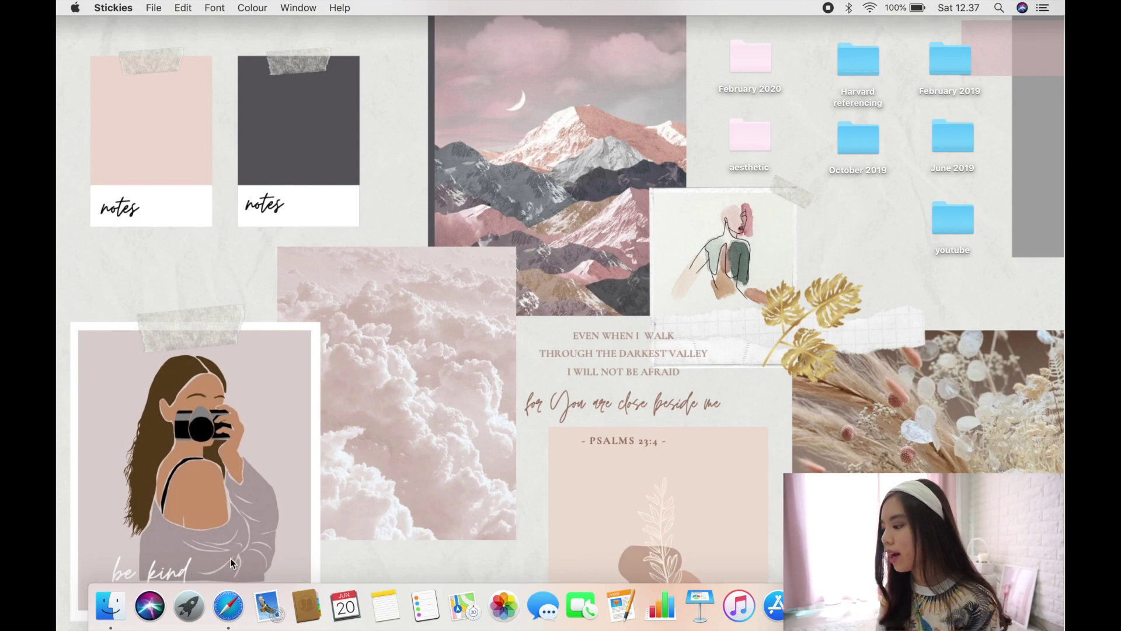
Launch Stickies and place a small grey note reading 29th June 2020, Church meeting at 11am, on the pink card.
{"action": "left_click", "coordinate": [184, 597]}
{"action": "type", "text": "st"}
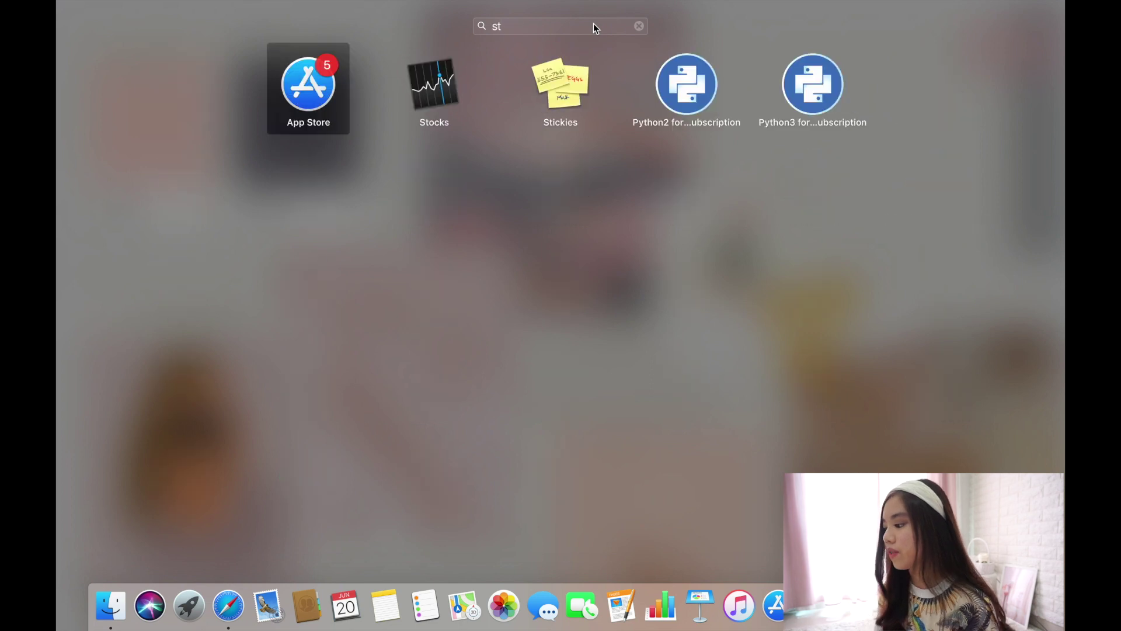
{"action": "left_click", "coordinate": [566, 82]}
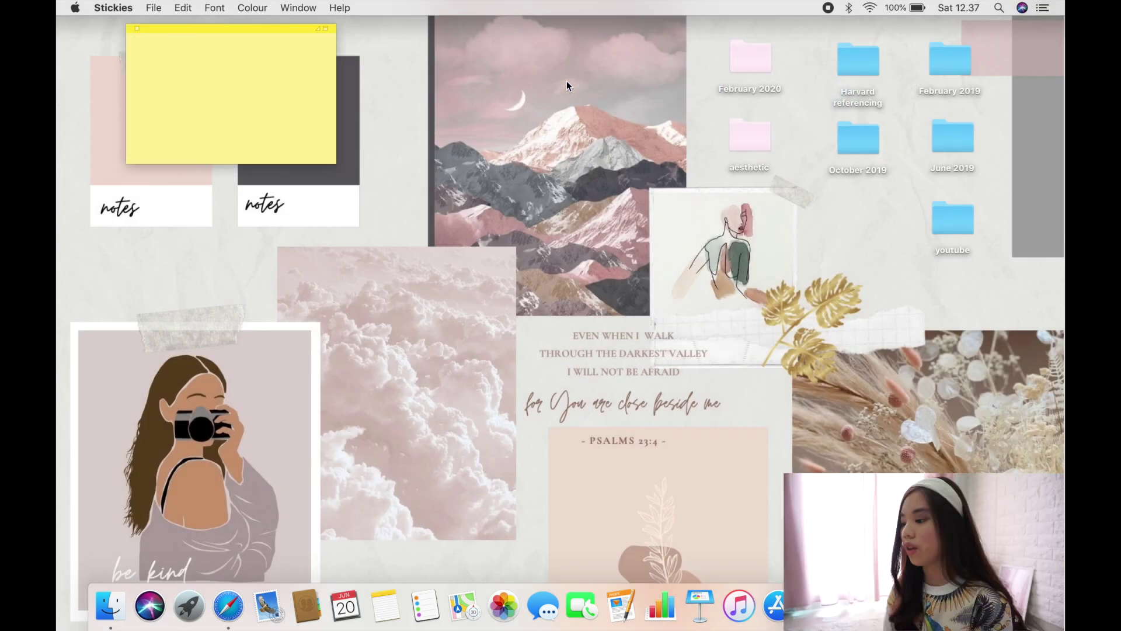
{"action": "left_click_drag", "start_coordinate": [252, 27], "coordinate": [281, 85]}
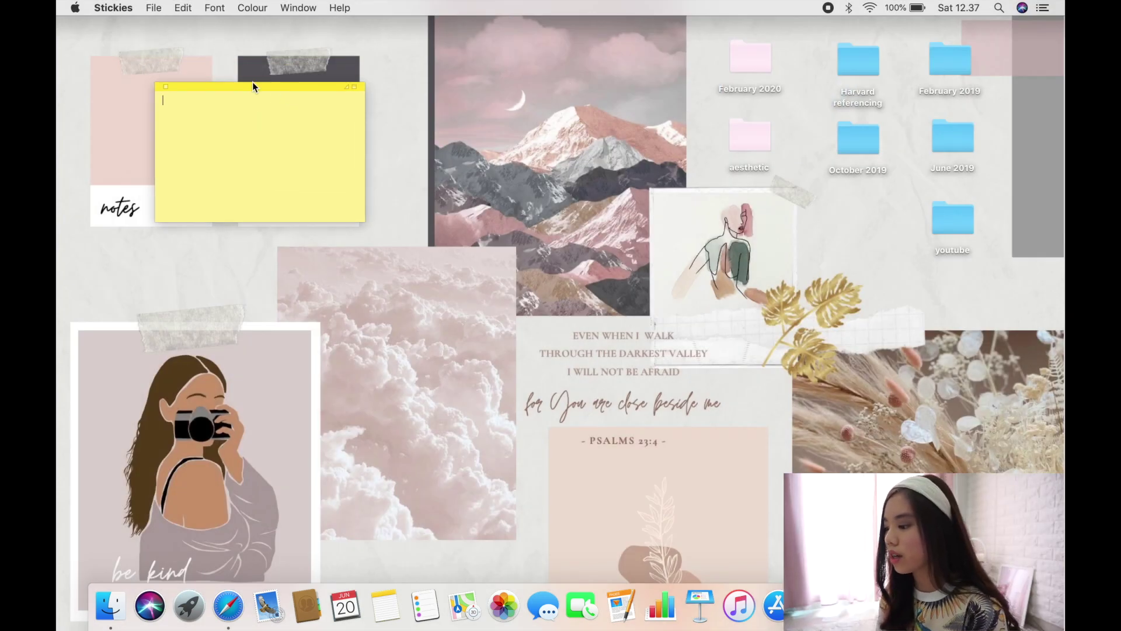
{"action": "left_click", "coordinate": [253, 7]}
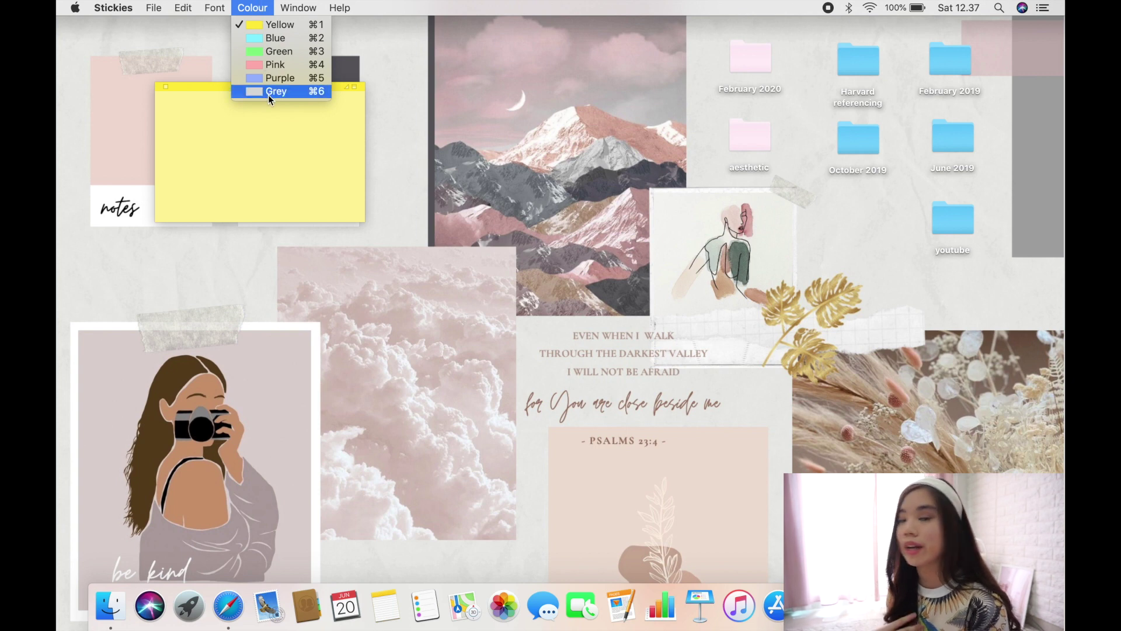
{"action": "left_click", "coordinate": [271, 92]}
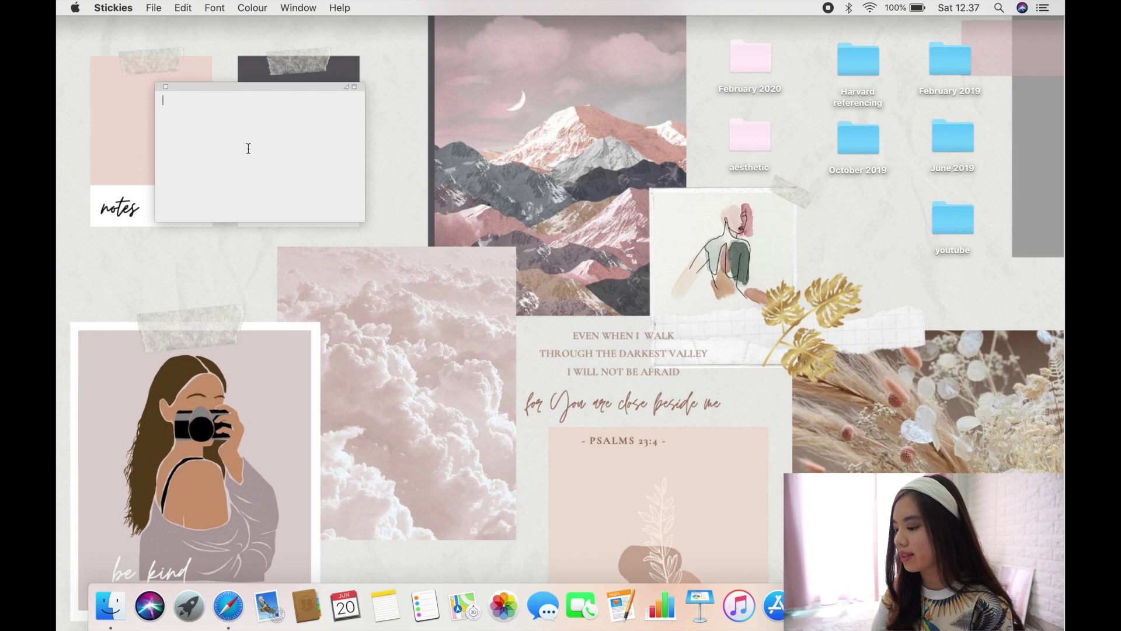
{"action": "type", "text": "29th June 2020  Church meeting at 11am."}
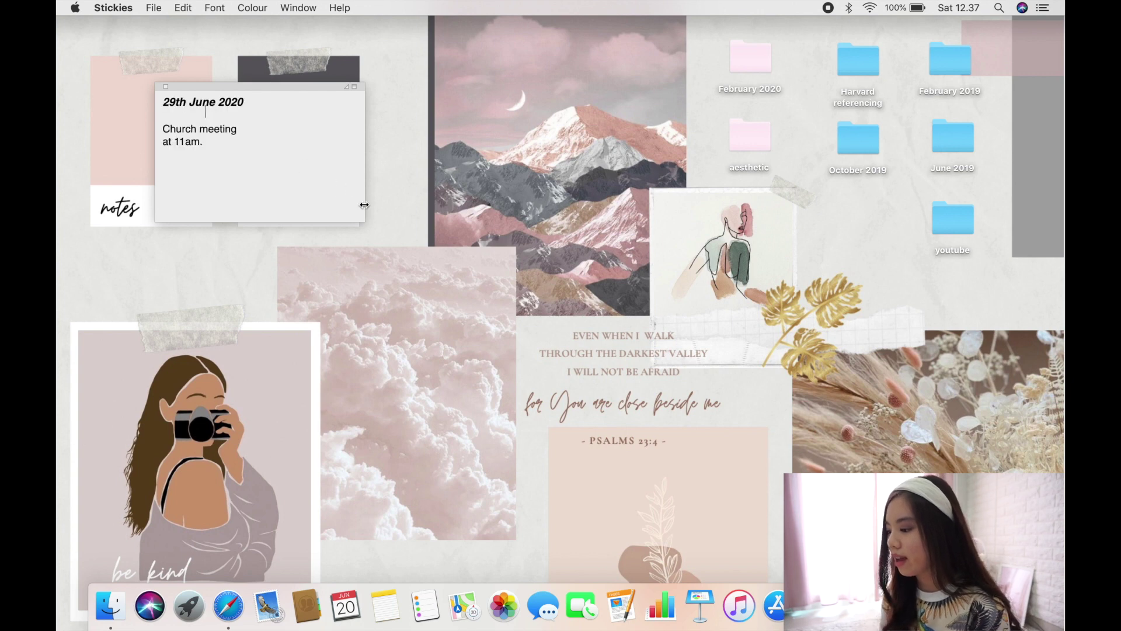
{"action": "left_click_drag", "start_coordinate": [365, 217], "coordinate": [259, 169]}
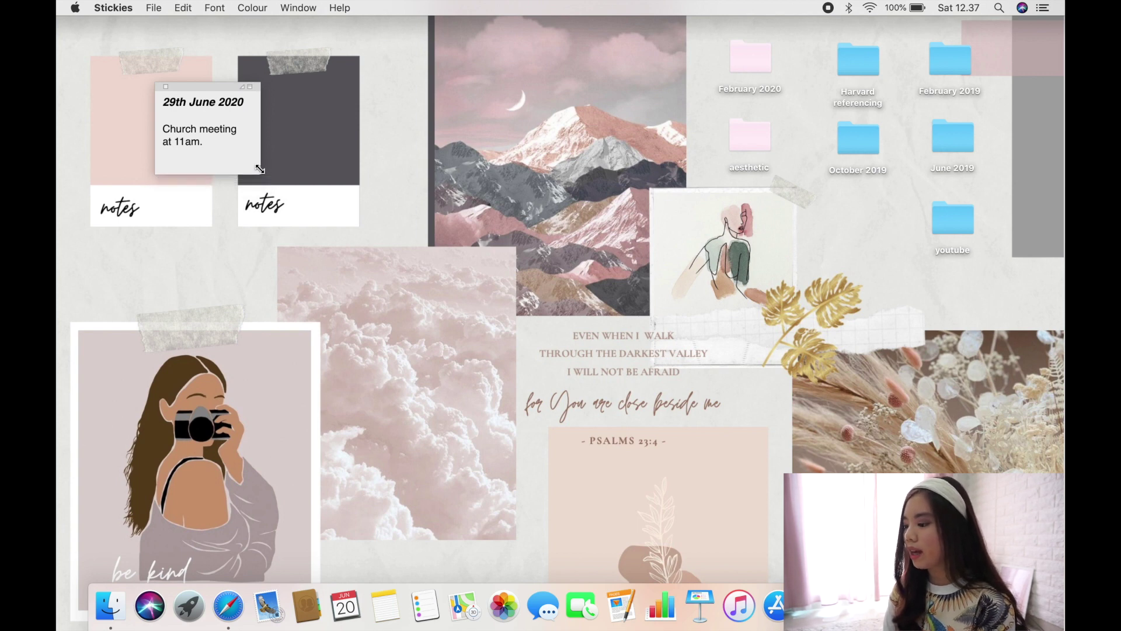
{"action": "left_click_drag", "start_coordinate": [221, 86], "coordinate": [154, 87]}
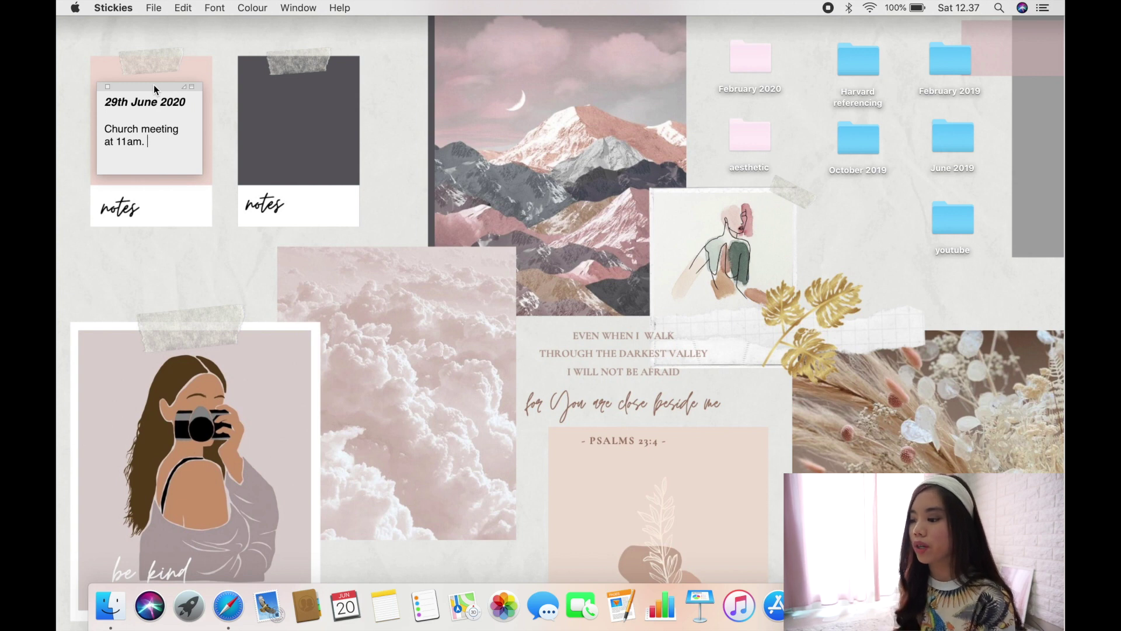
Add a second small grey note sized to fit the dark notes card.
{"action": "left_click", "coordinate": [154, 7]}
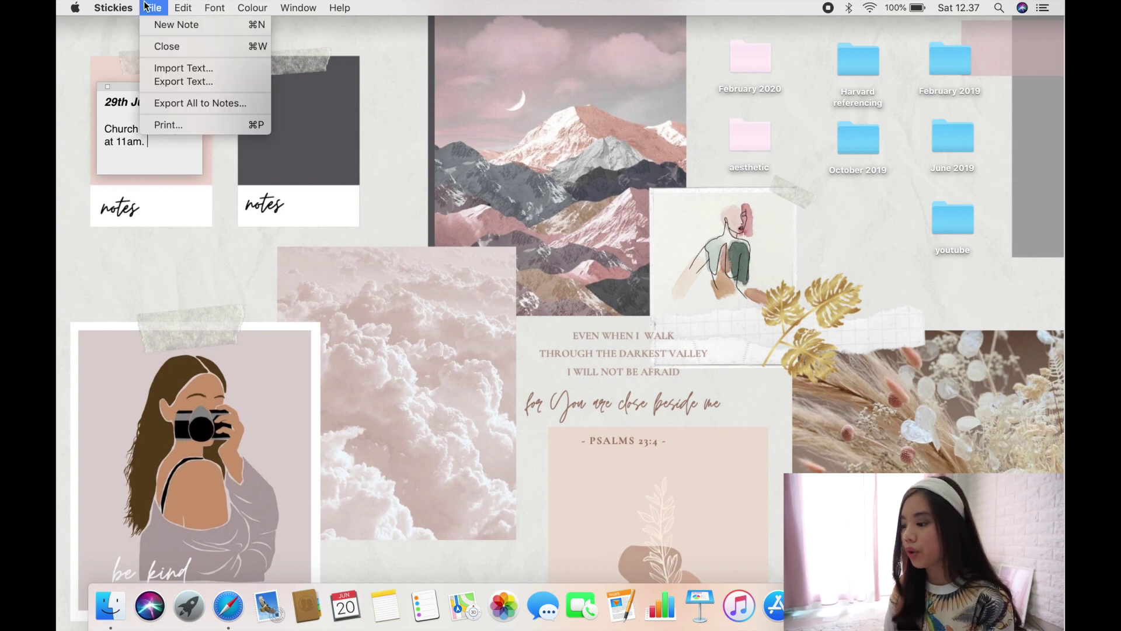
{"action": "left_click", "coordinate": [165, 26]}
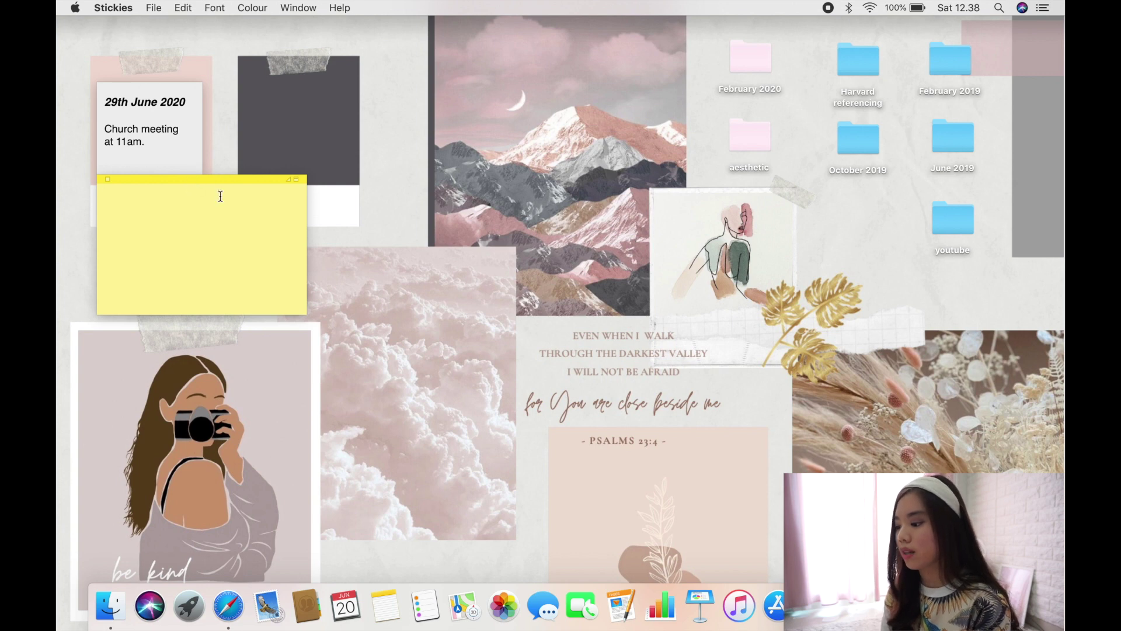
{"action": "left_click", "coordinate": [255, 7]}
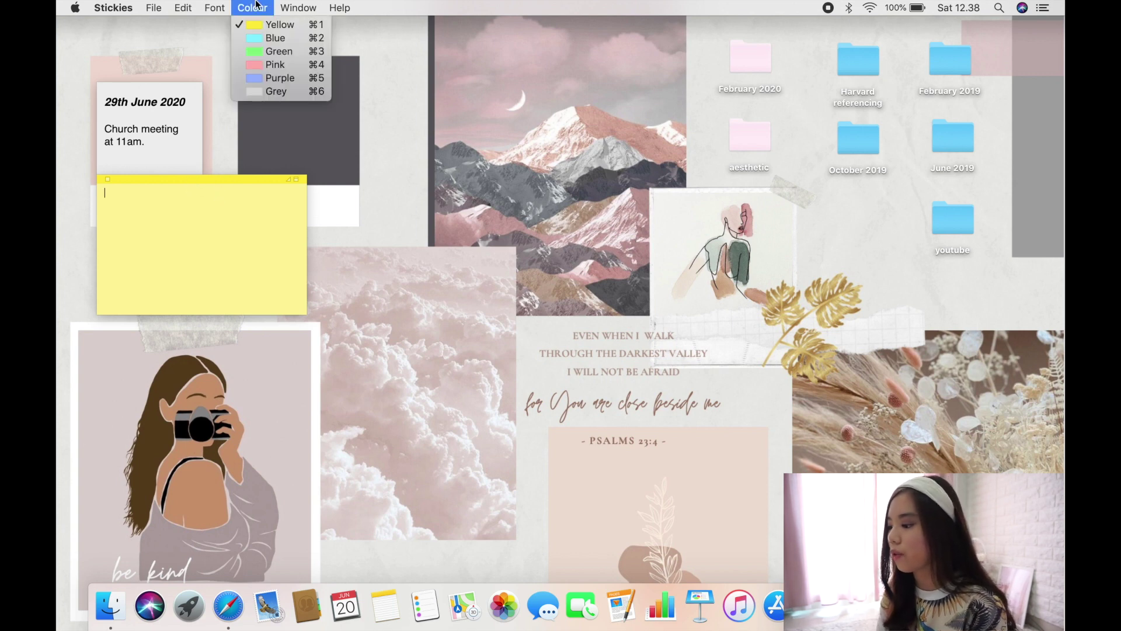
{"action": "left_click", "coordinate": [267, 92]}
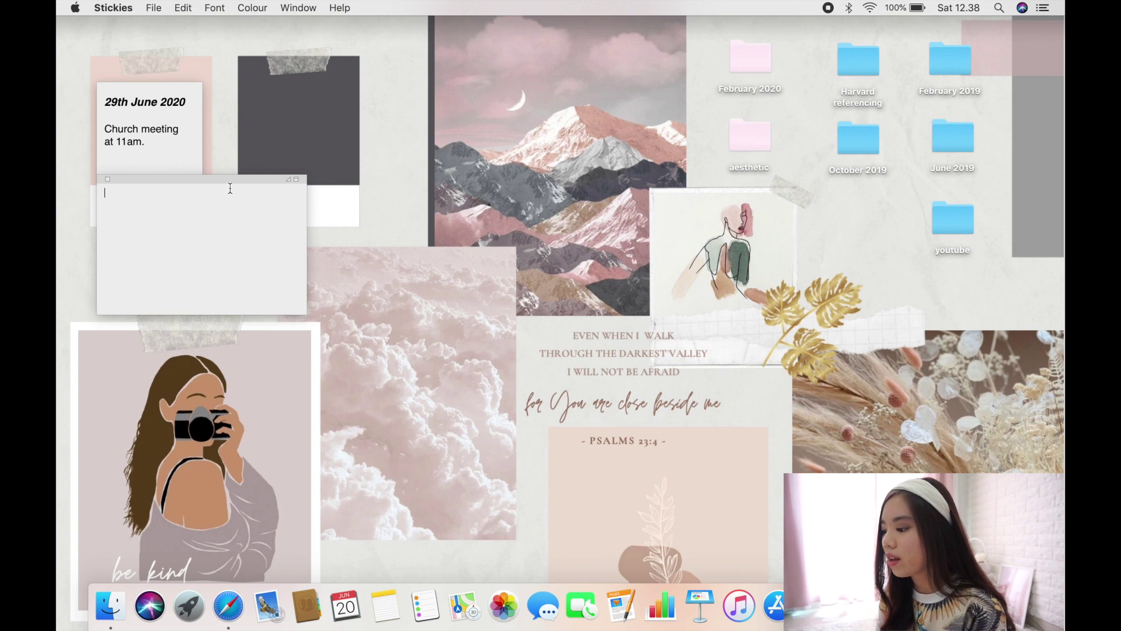
{"action": "left_click_drag", "start_coordinate": [228, 181], "coordinate": [377, 95]}
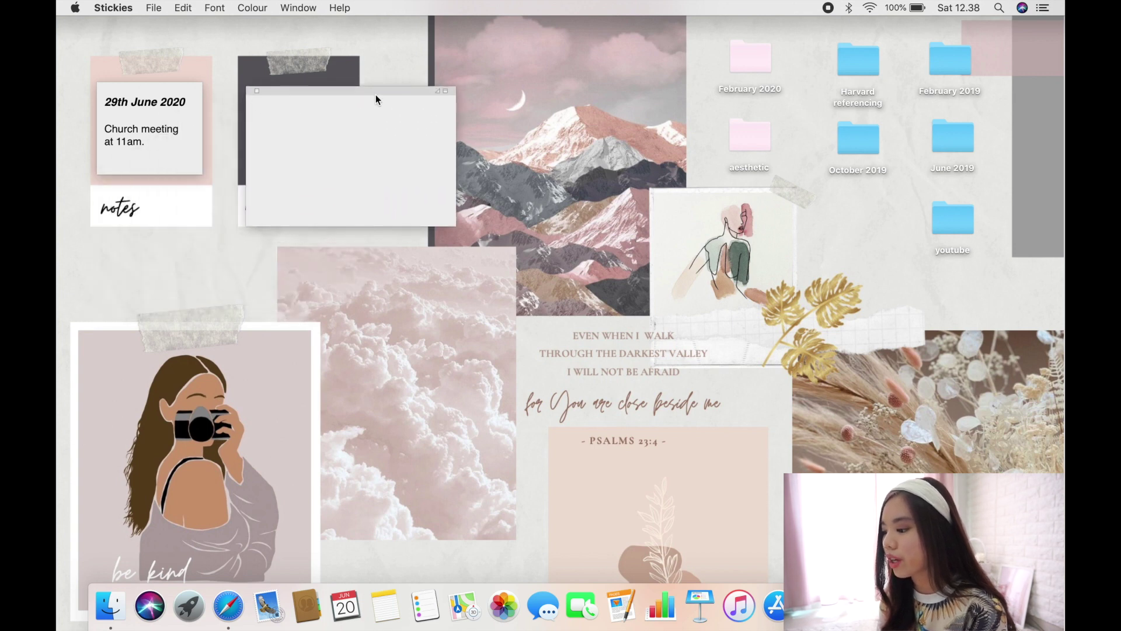
{"action": "left_click", "coordinate": [459, 231]}
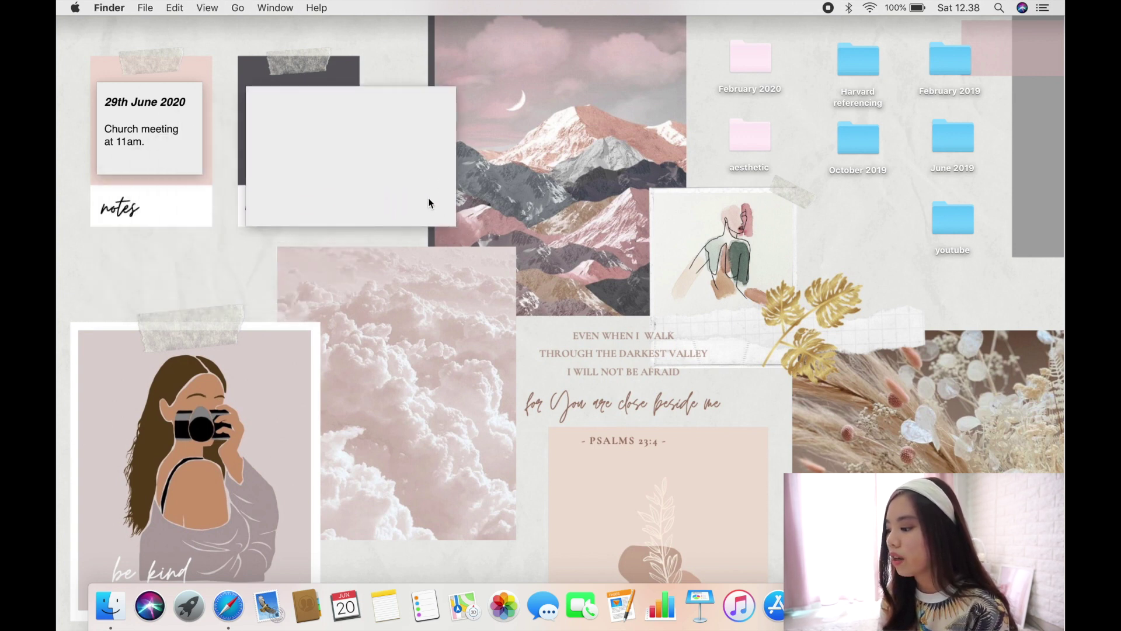
{"action": "left_click_drag", "start_coordinate": [454, 224], "coordinate": [347, 170]}
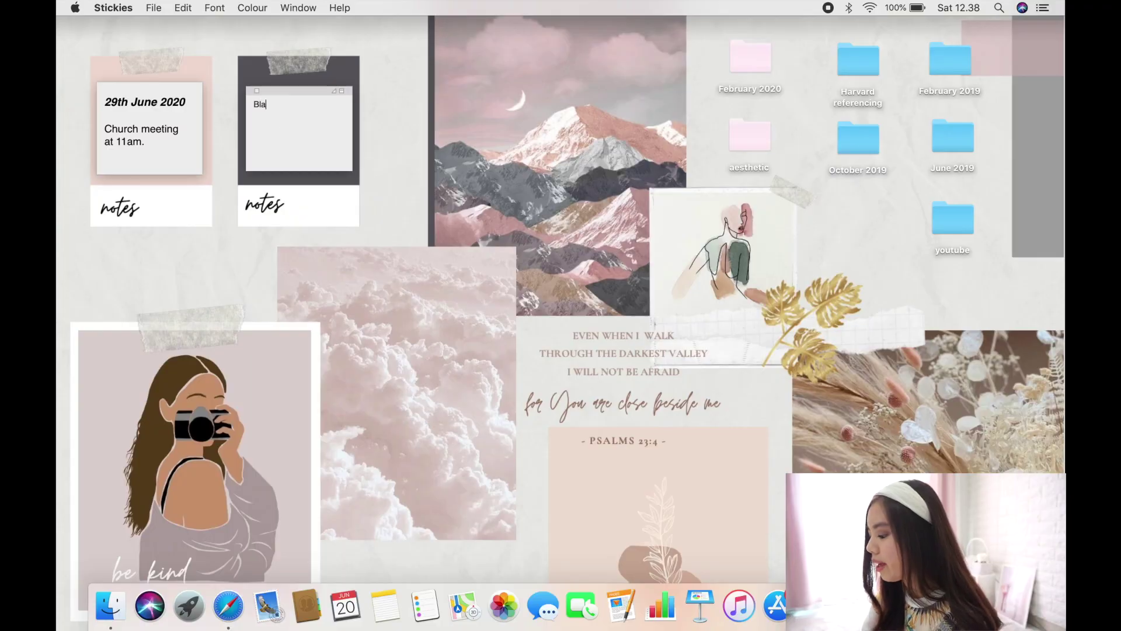
Type 'Black pink new release' above the 26th June 2020 date and bold the heading.
{"action": "type", "text": "ck p"}
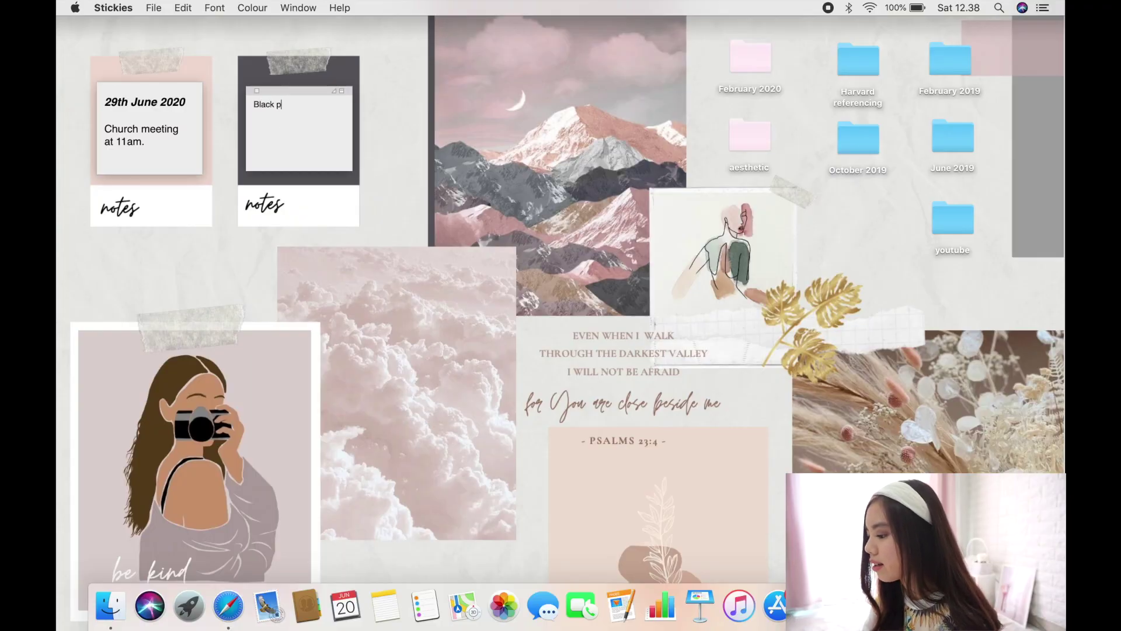
{"action": "type", "text": "ink new release"}
{"action": "key", "text": "Return"}
{"action": "key", "text": "Return"}
{"action": "type", "text": "26th June 2020"}
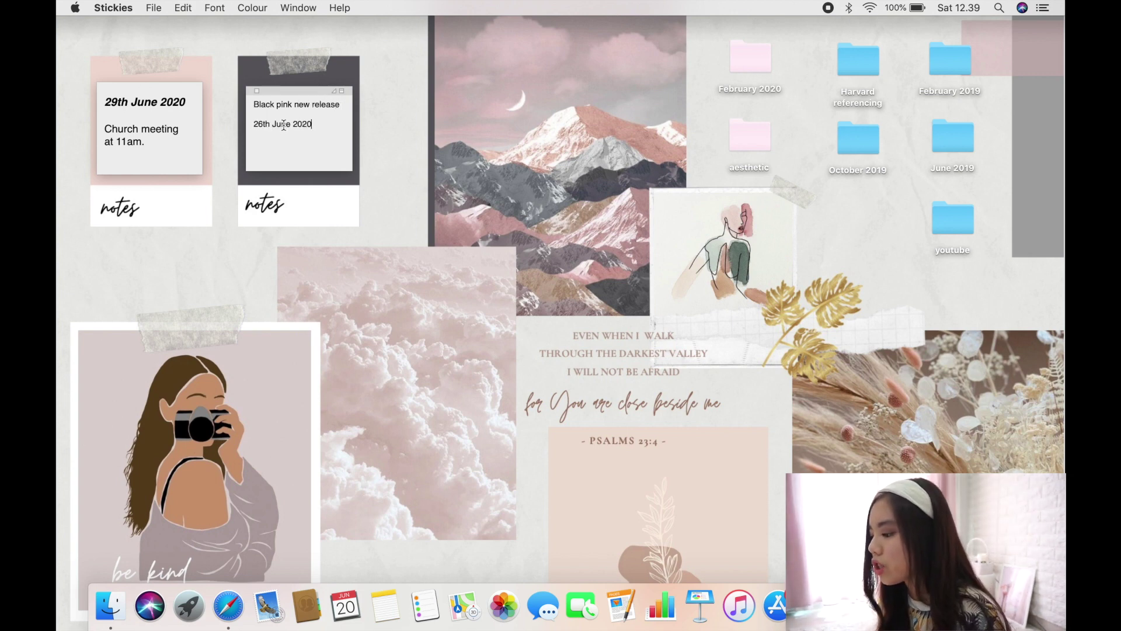
{"action": "triple_click", "coordinate": [278, 108]}
{"action": "key", "text": "super+Tab"}
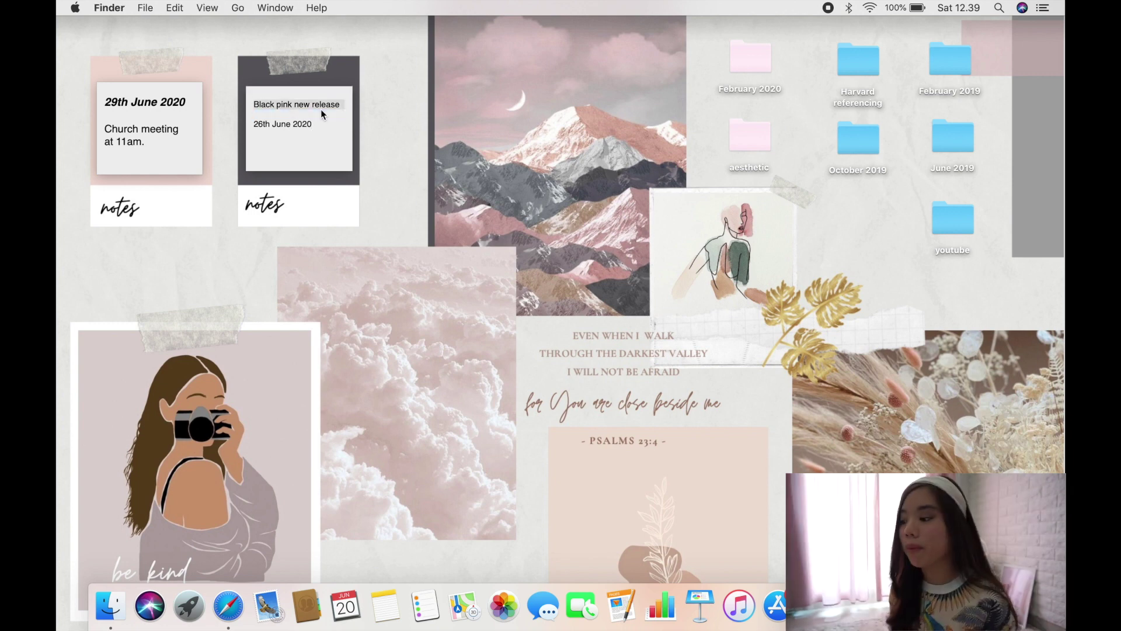
{"action": "left_click", "coordinate": [299, 104]}
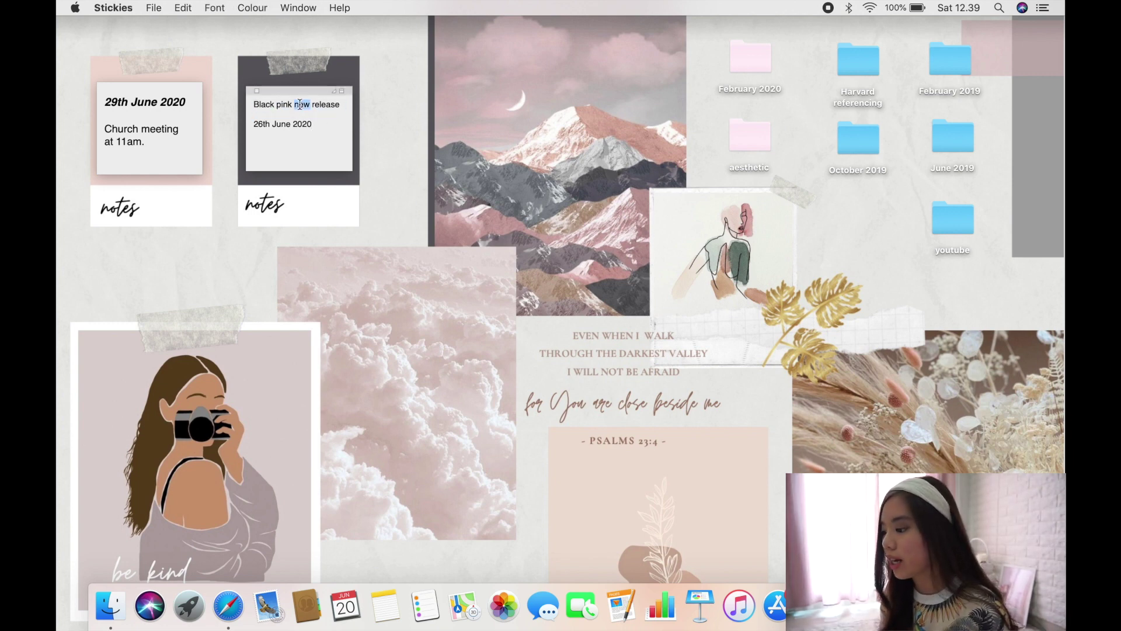
{"action": "left_click", "coordinate": [215, 8]}
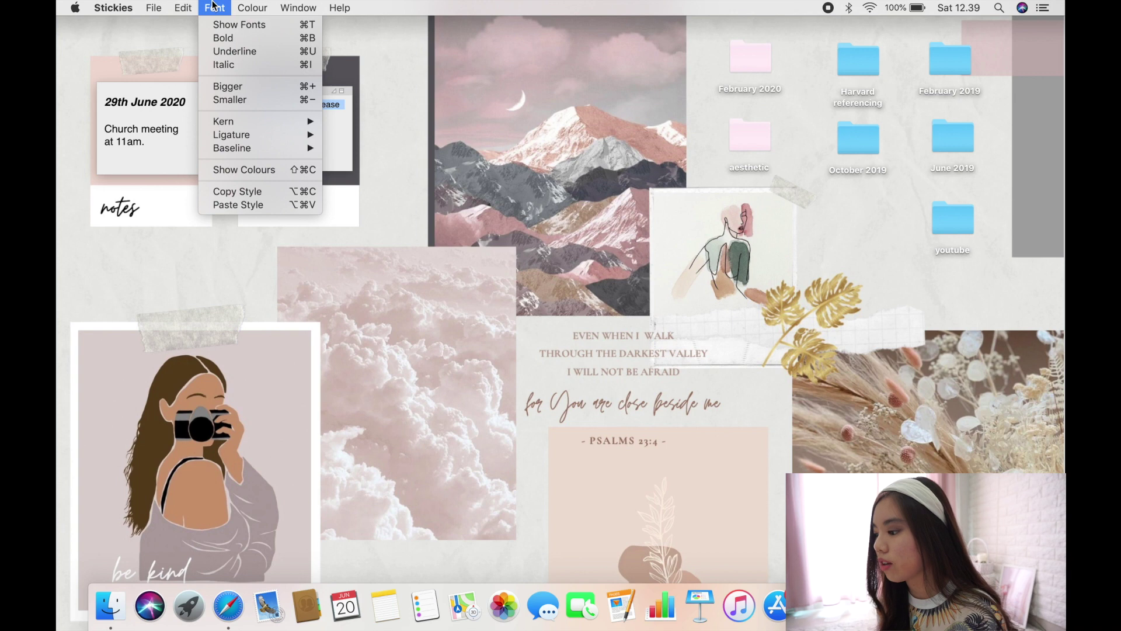
{"action": "left_click", "coordinate": [226, 39]}
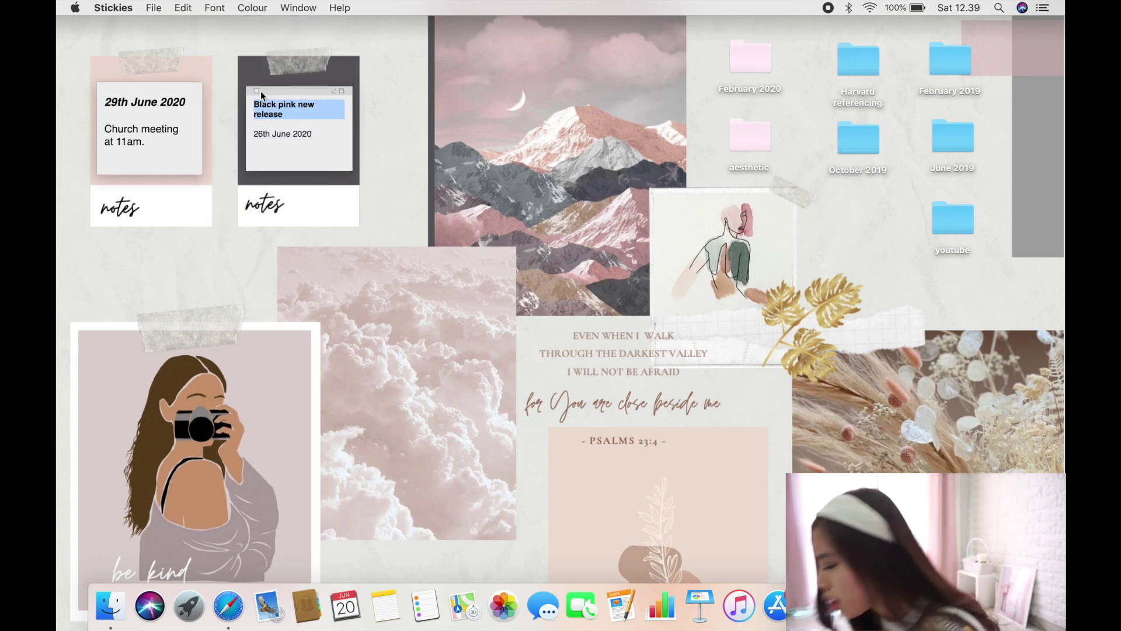
Make the 26th June 2020 date line bigger.
{"action": "left_click", "coordinate": [279, 139]}
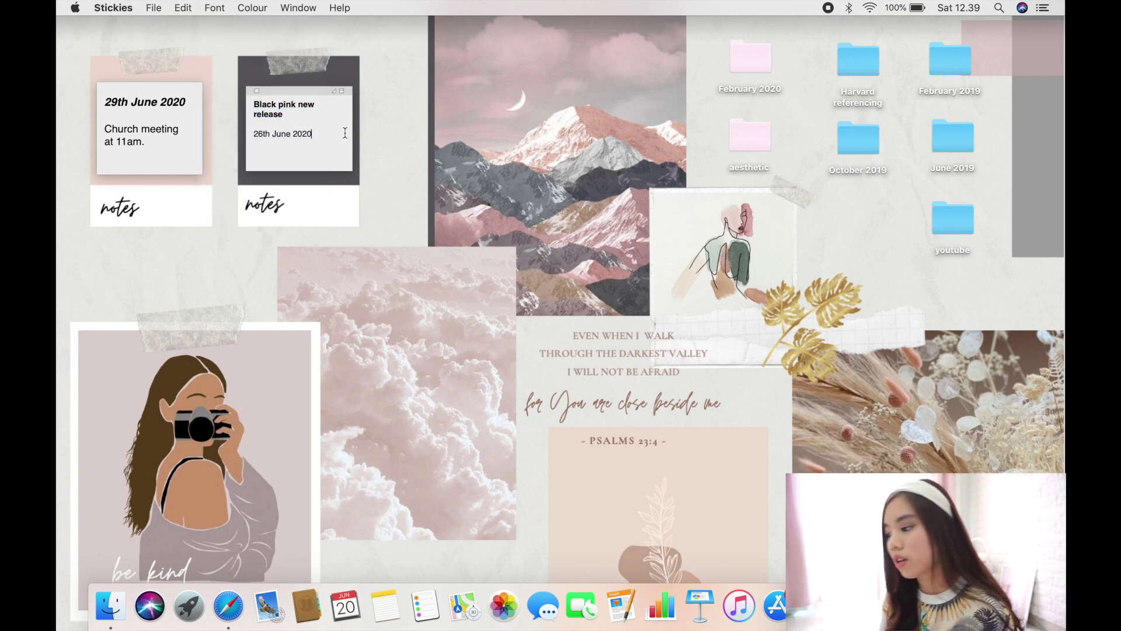
{"action": "triple_click", "coordinate": [288, 134]}
{"action": "left_click", "coordinate": [214, 8]}
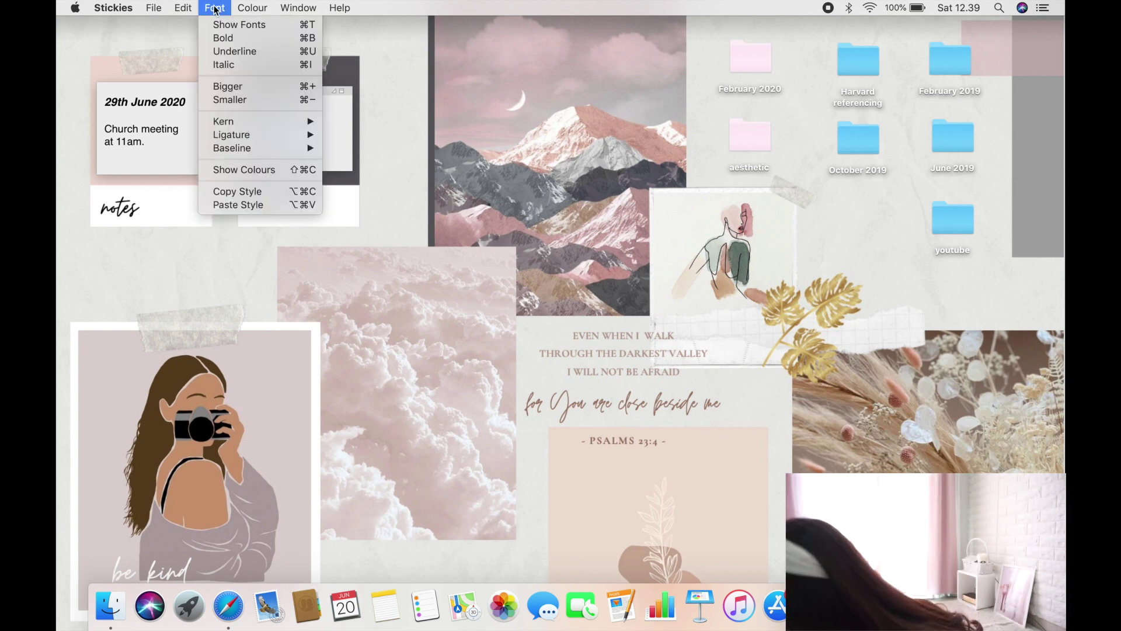
{"action": "left_click", "coordinate": [241, 87]}
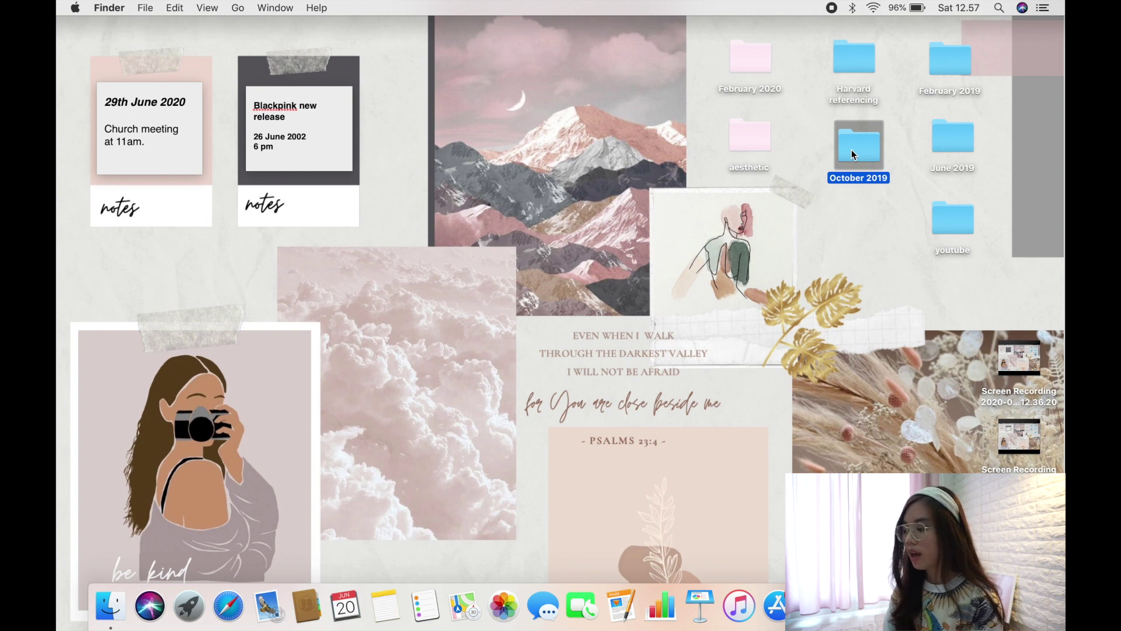
Copy the October 2019 folder's icon from its Info window, then show Launchpad.
{"action": "right_click", "coordinate": [852, 150]}
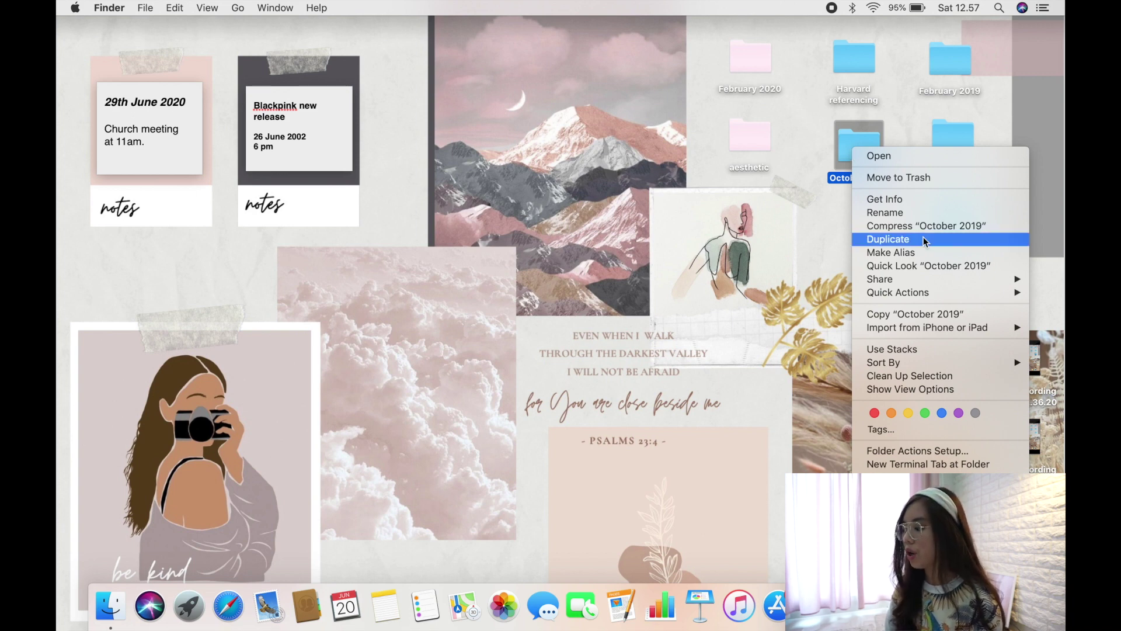
{"action": "left_click", "coordinate": [913, 202]}
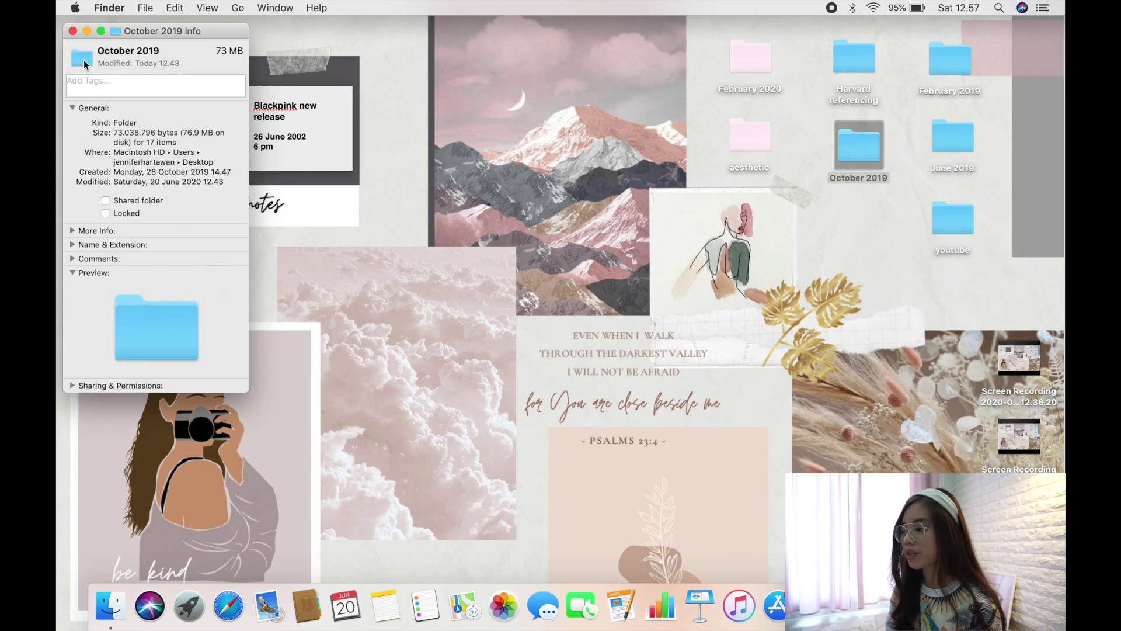
{"action": "left_click_drag", "start_coordinate": [156, 31], "coordinate": [460, 91]}
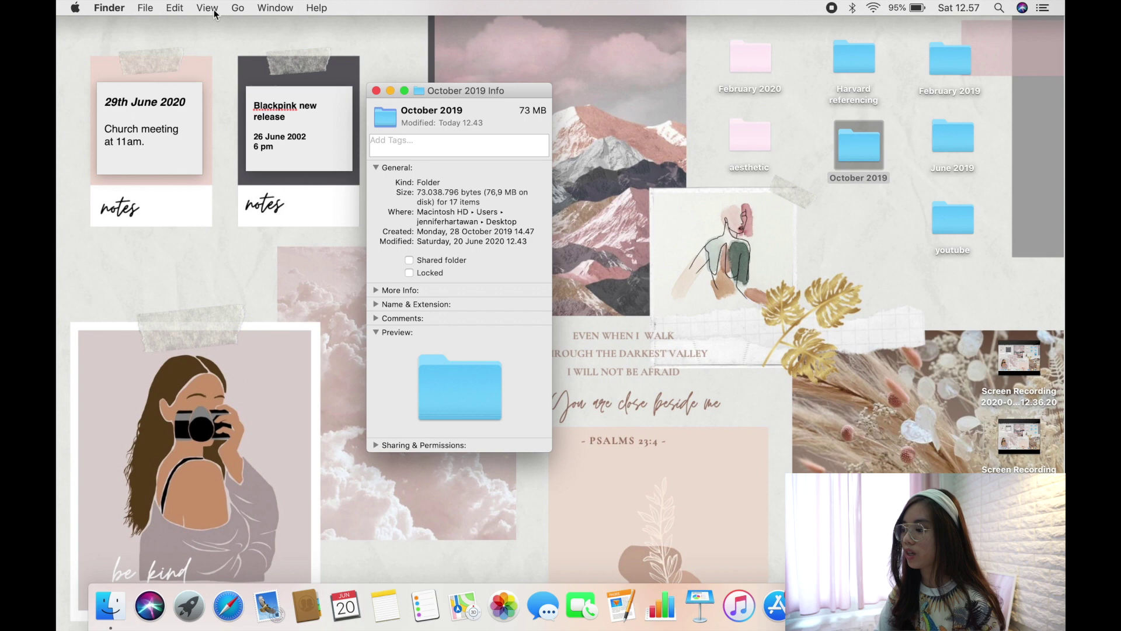
{"action": "left_click", "coordinate": [176, 8]}
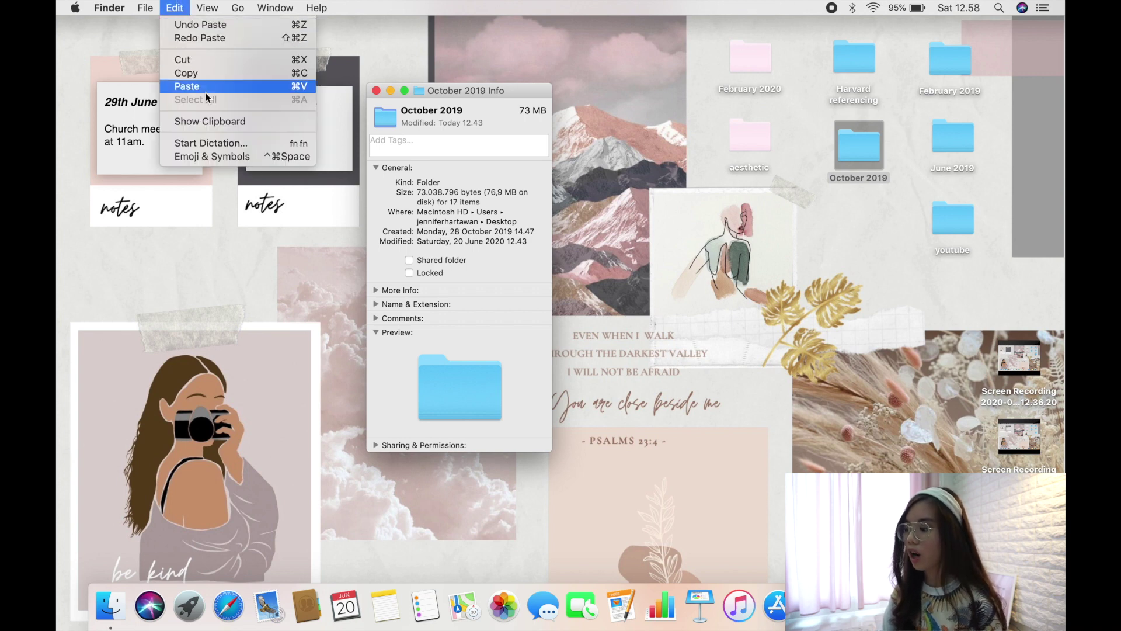
{"action": "left_click", "coordinate": [202, 71]}
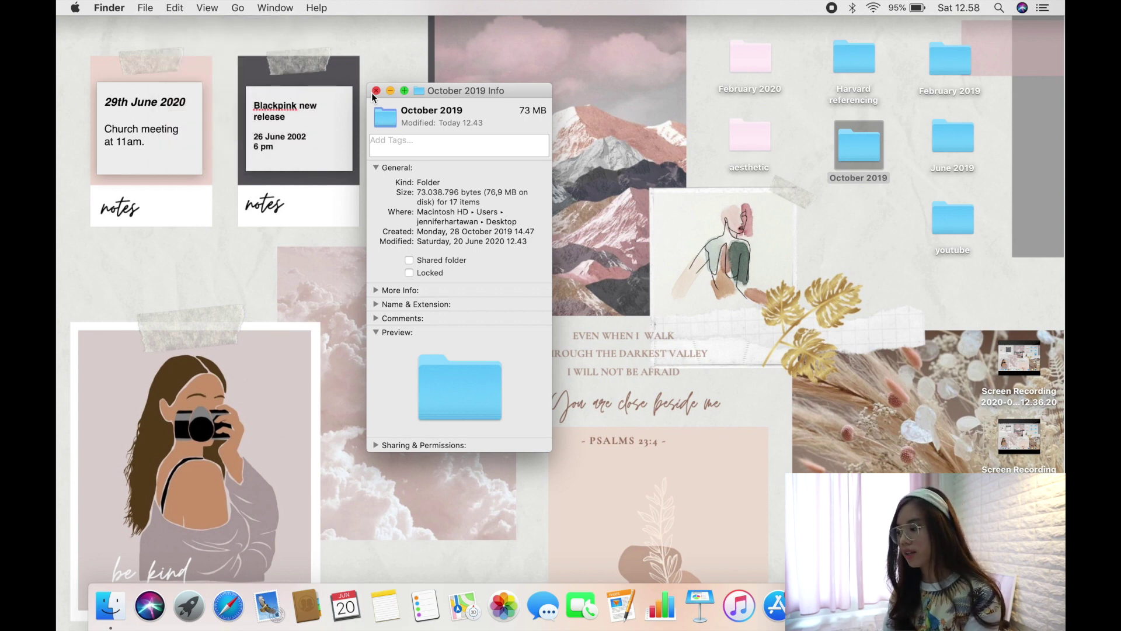
{"action": "left_click", "coordinate": [190, 618]}
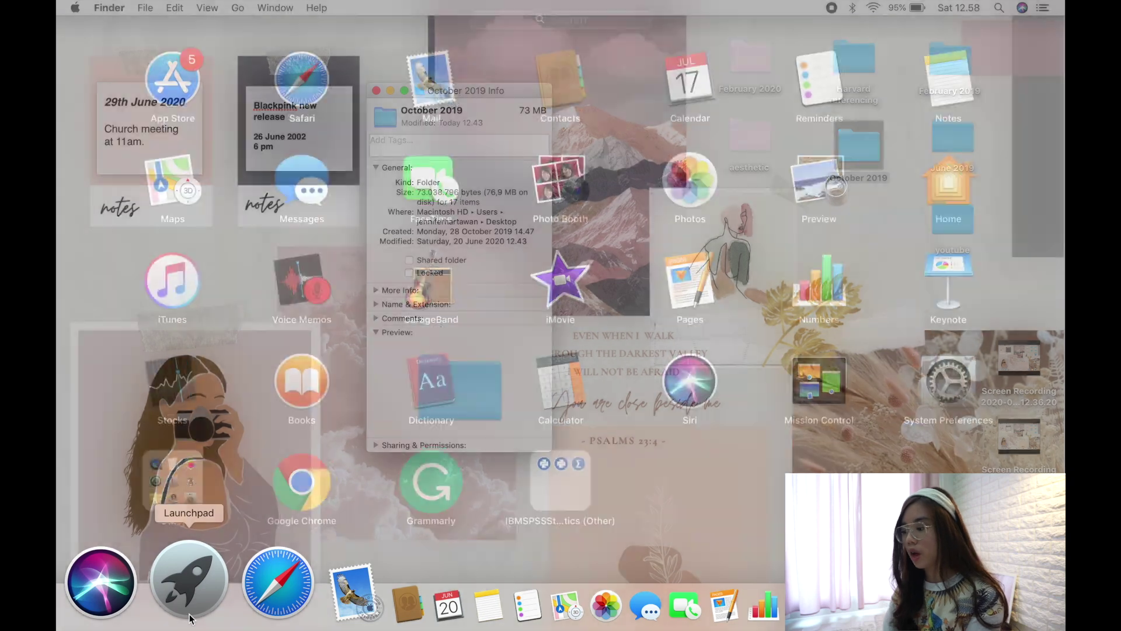
Launch Preview, create a new document from the clipboard icon, and show the Markup toolbar.
{"action": "left_click", "coordinate": [821, 177]}
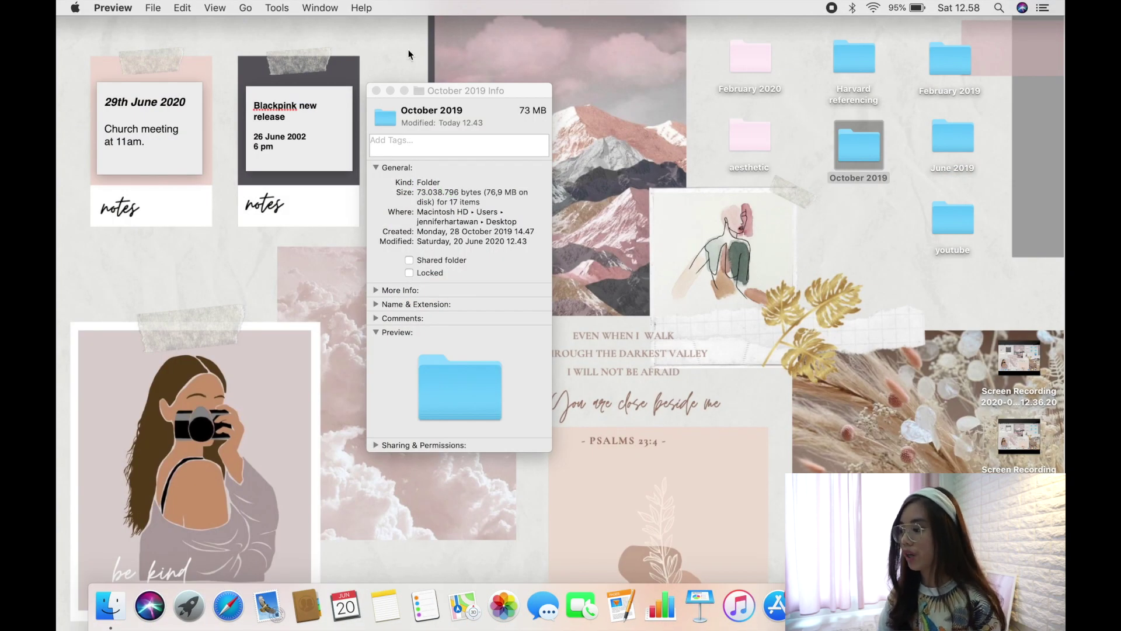
{"action": "left_click", "coordinate": [153, 8]}
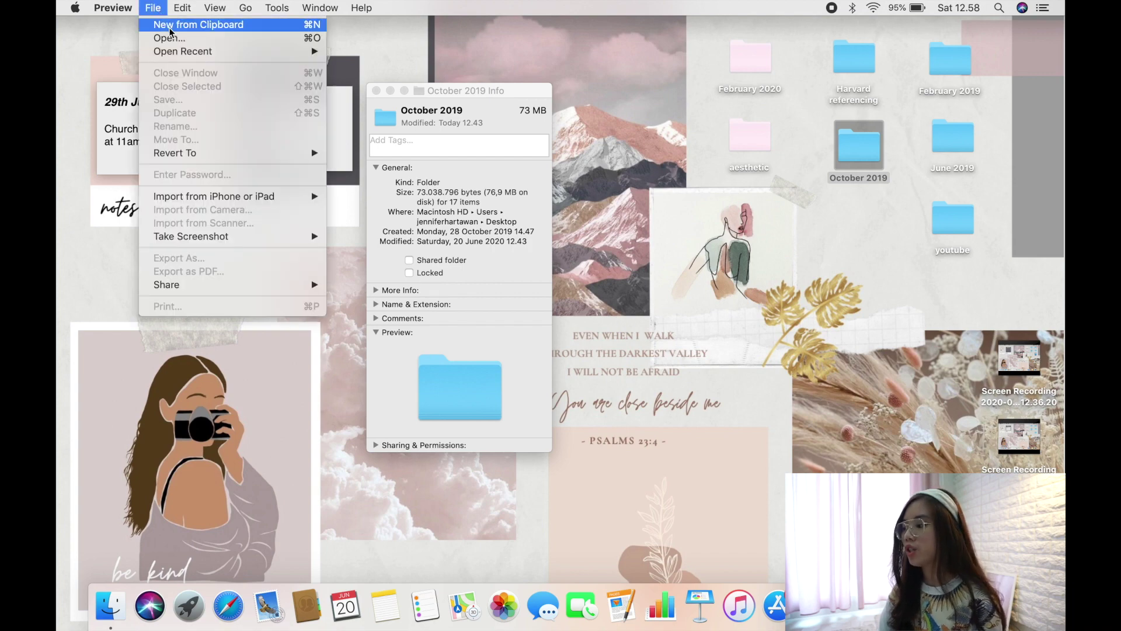
{"action": "left_click", "coordinate": [170, 30]}
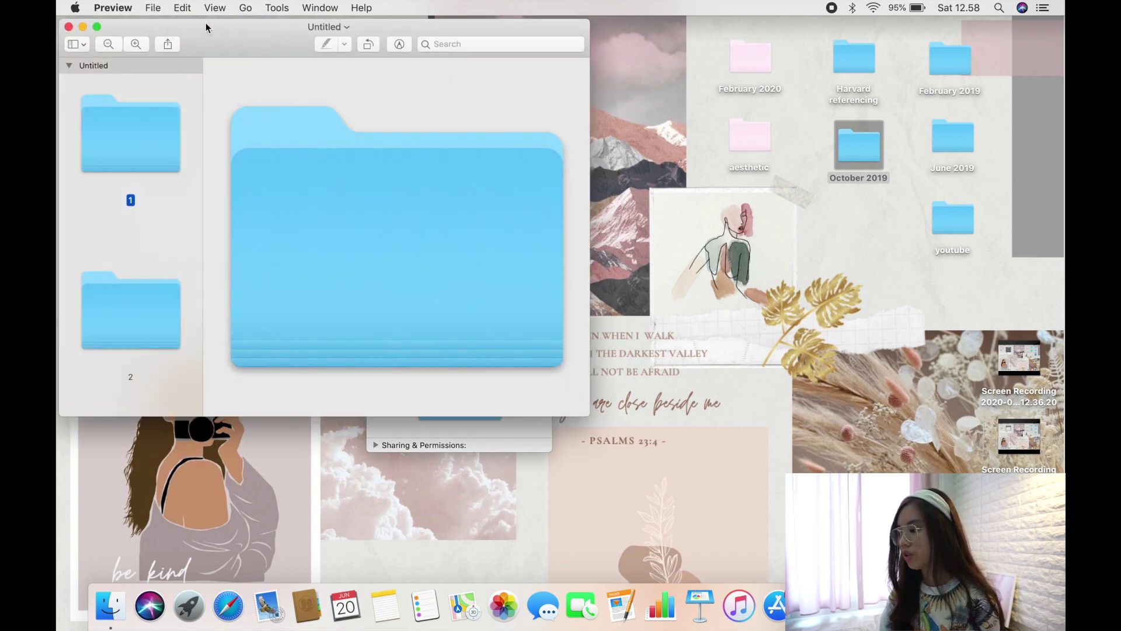
{"action": "left_click_drag", "start_coordinate": [210, 24], "coordinate": [569, 154]}
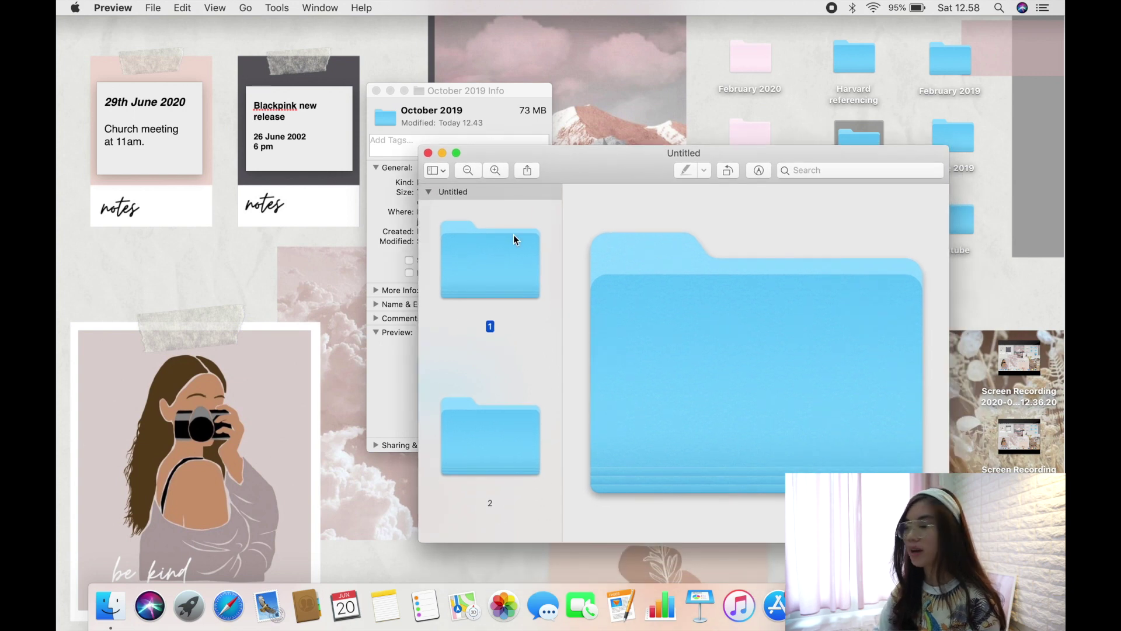
{"action": "left_click", "coordinate": [758, 170]}
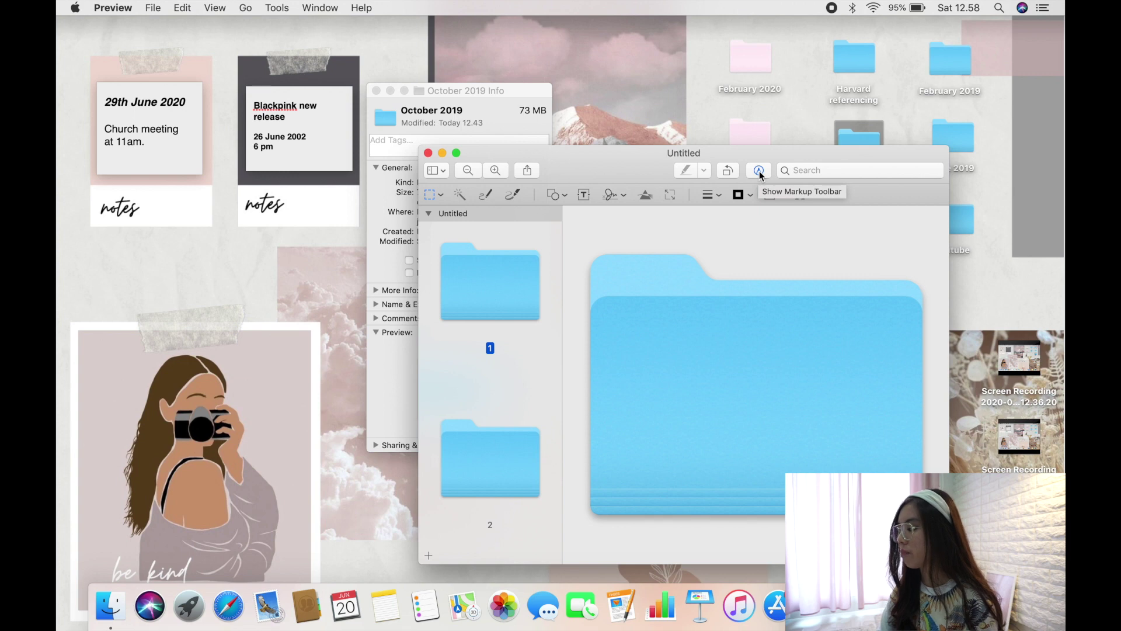
Recolour the folder icon pale pink in Adjust Colour using a neutral point, Tint, Exposure and Sepia.
{"action": "left_click", "coordinate": [647, 195]}
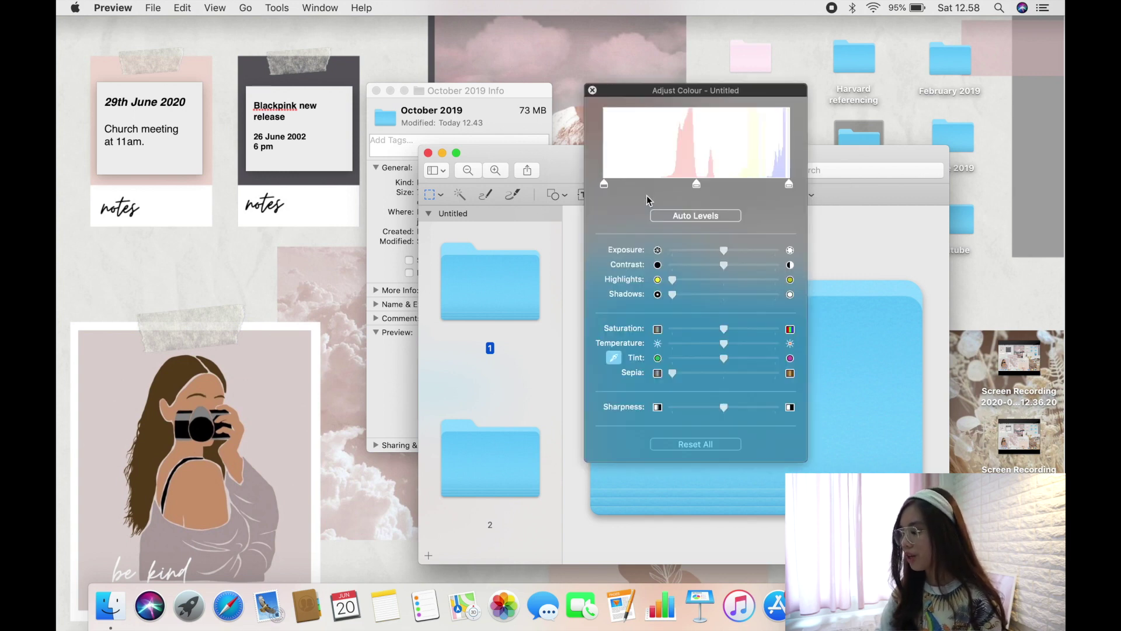
{"action": "left_click_drag", "start_coordinate": [709, 98], "coordinate": [773, 148]}
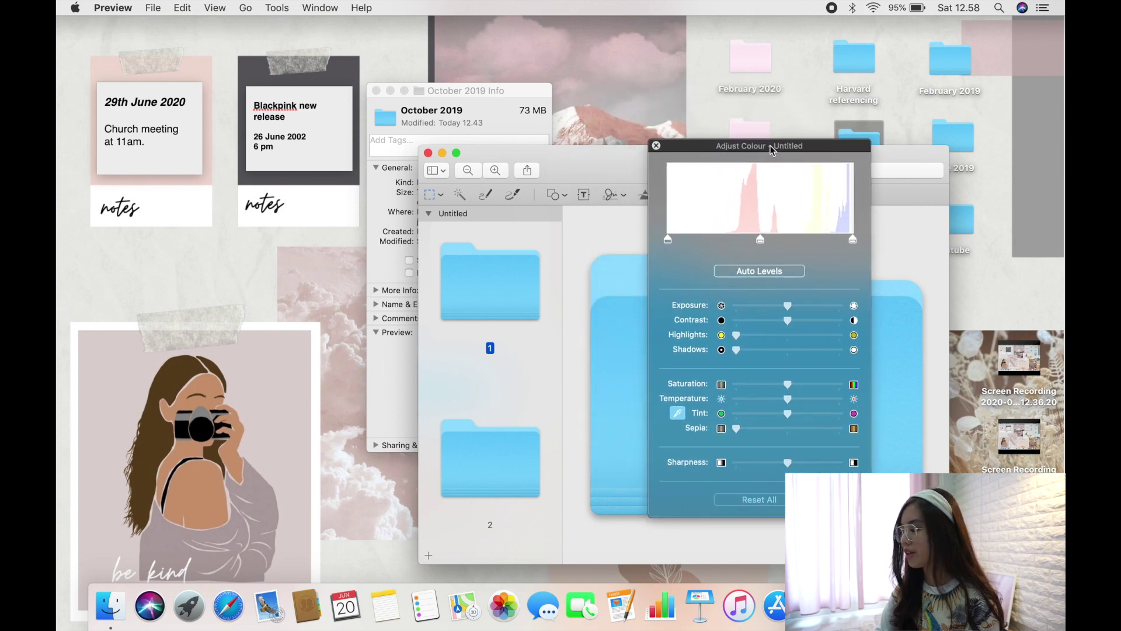
{"action": "left_click", "coordinate": [678, 413]}
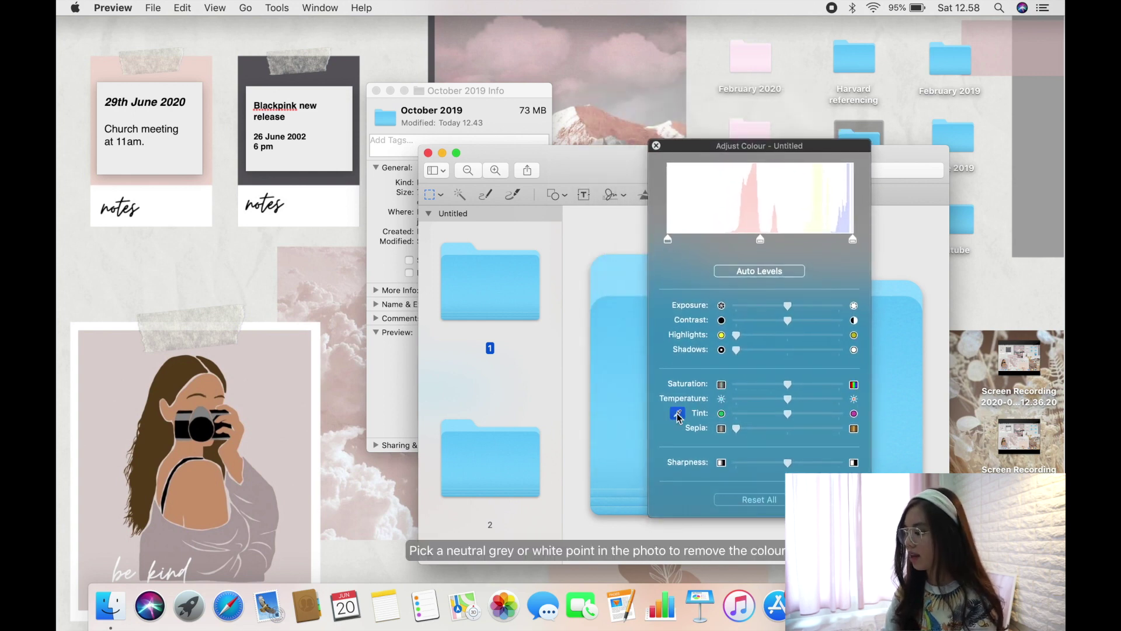
{"action": "left_click", "coordinate": [637, 393]}
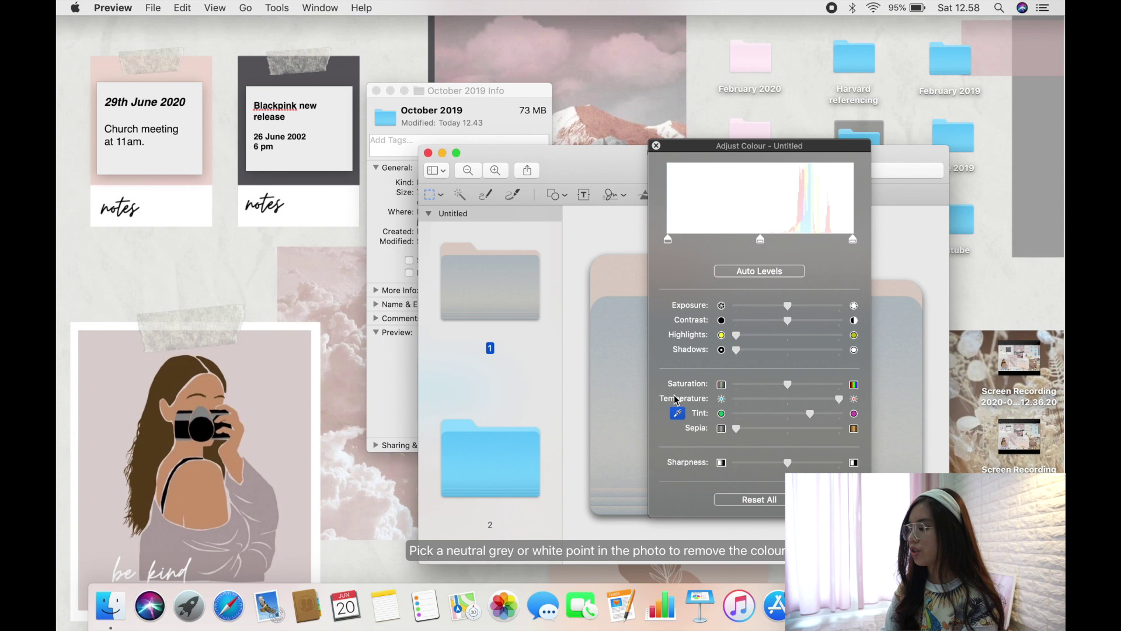
{"action": "left_click_drag", "start_coordinate": [812, 413], "coordinate": [842, 414]}
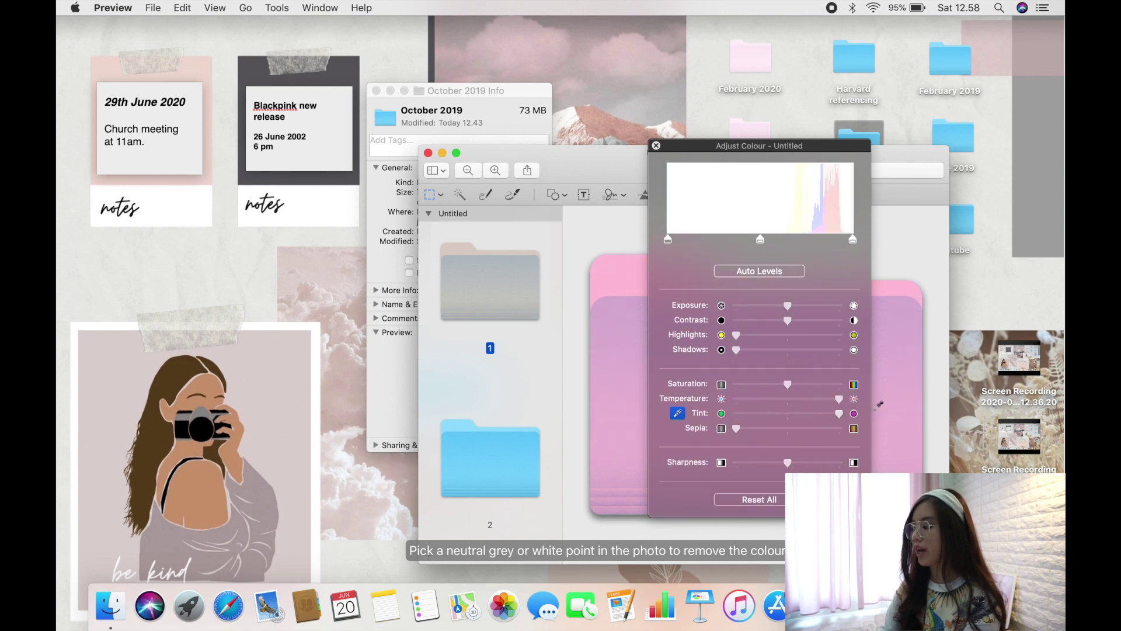
{"action": "left_click_drag", "start_coordinate": [788, 305], "coordinate": [809, 305]}
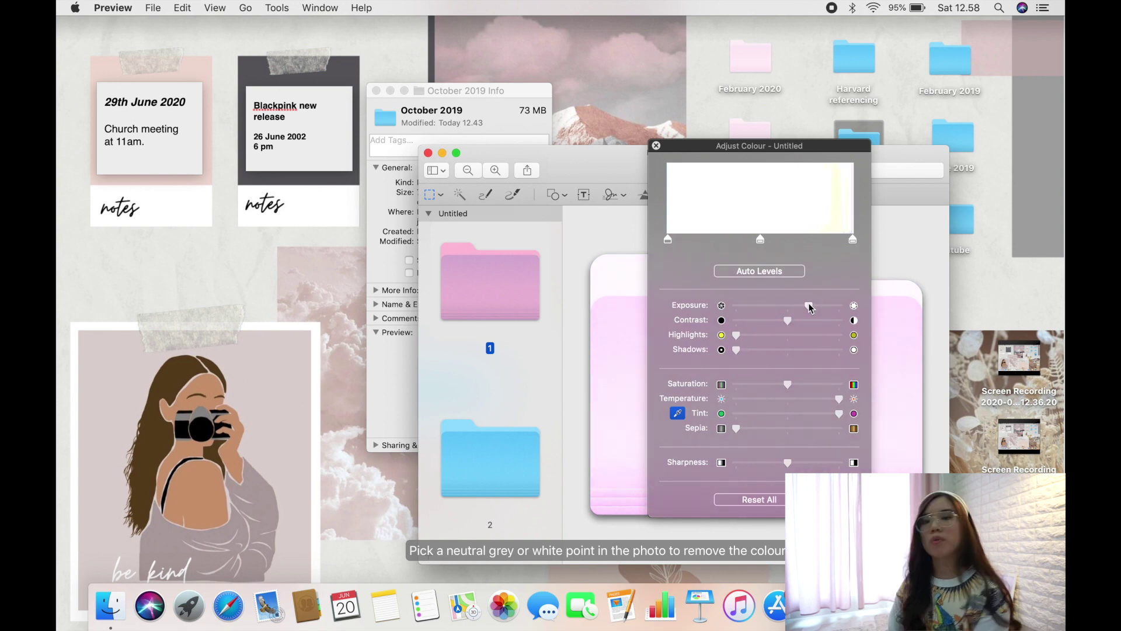
{"action": "left_click_drag", "start_coordinate": [732, 430], "coordinate": [795, 426]}
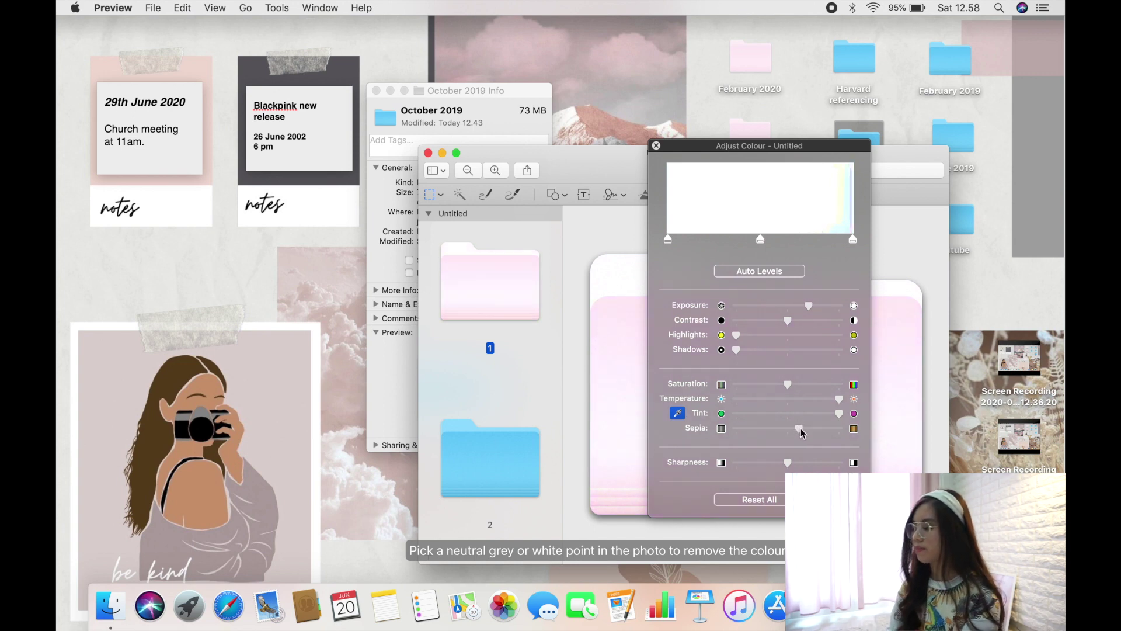
{"action": "left_click_drag", "start_coordinate": [804, 432], "coordinate": [812, 433]}
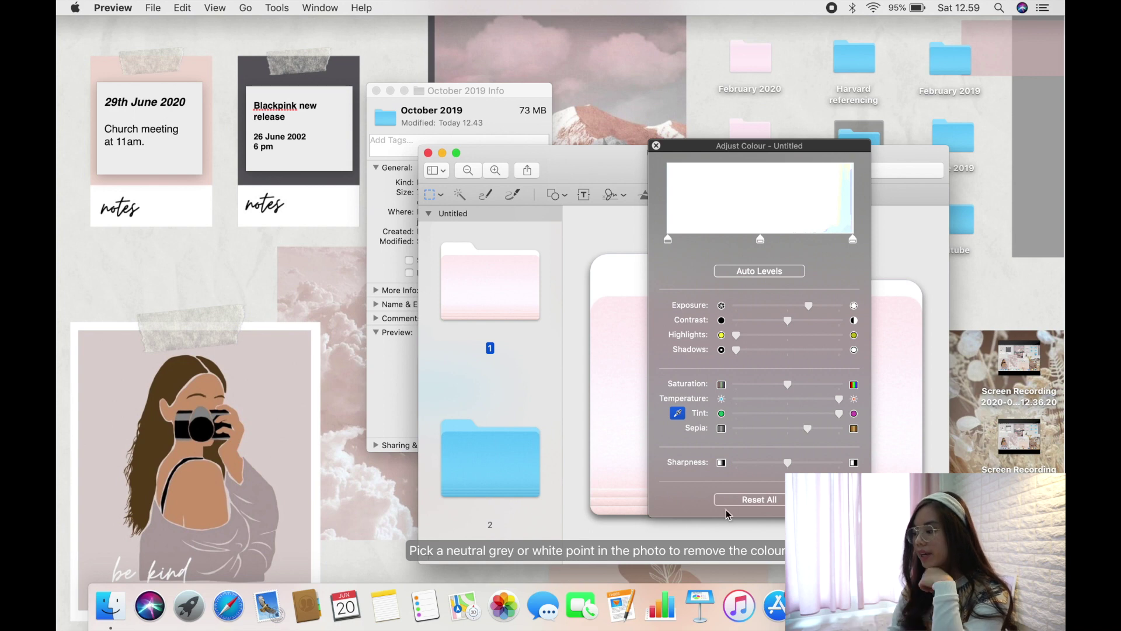
{"action": "left_click", "coordinate": [656, 146]}
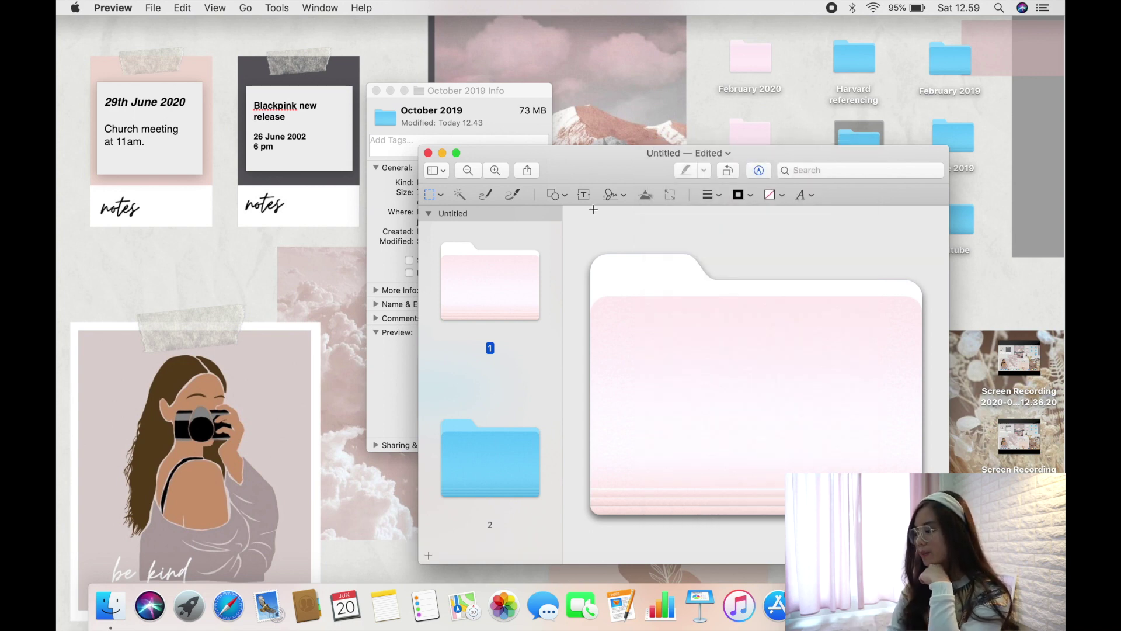
Paste the whole pink image onto the October 2019 folder's icon in its Info window.
{"action": "key", "text": "super+a"}
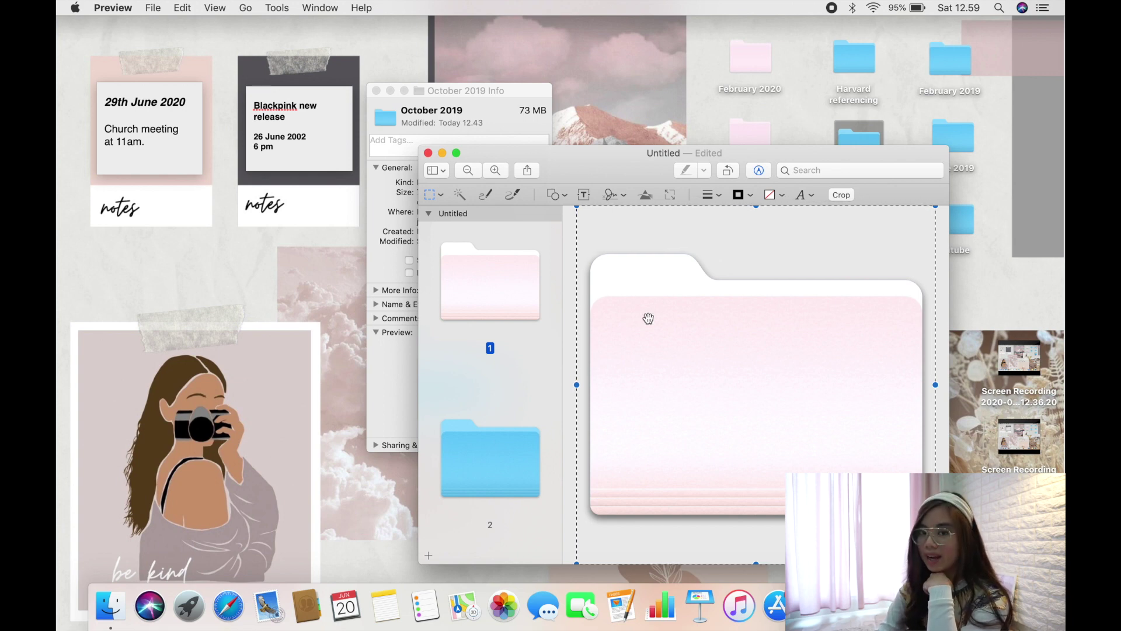
{"action": "left_click", "coordinate": [492, 96]}
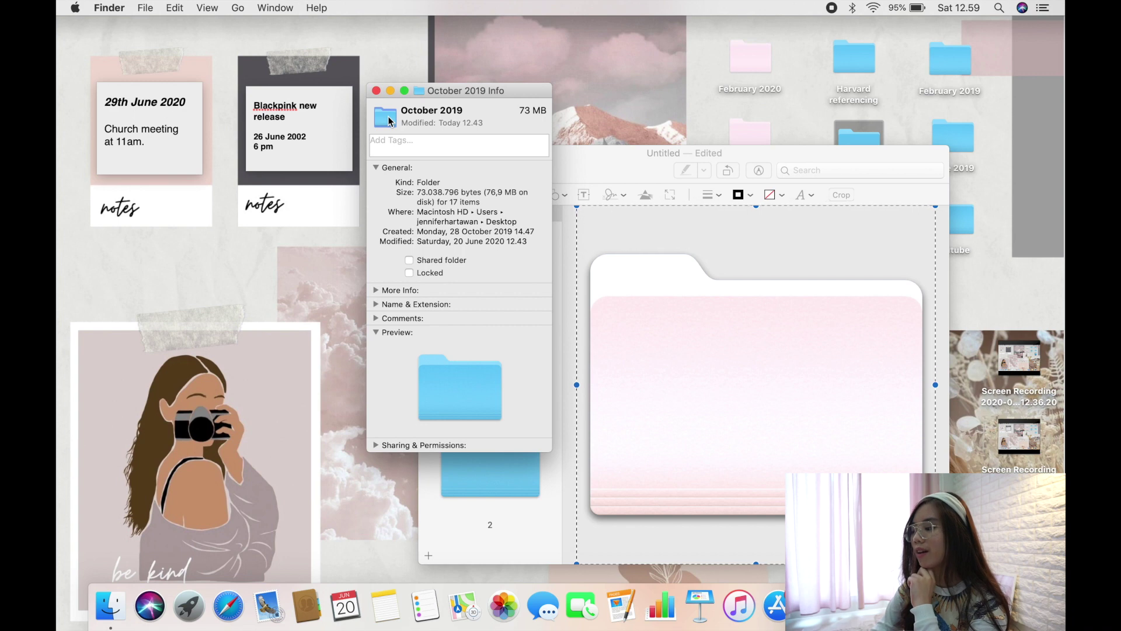
{"action": "key", "text": "super+v"}
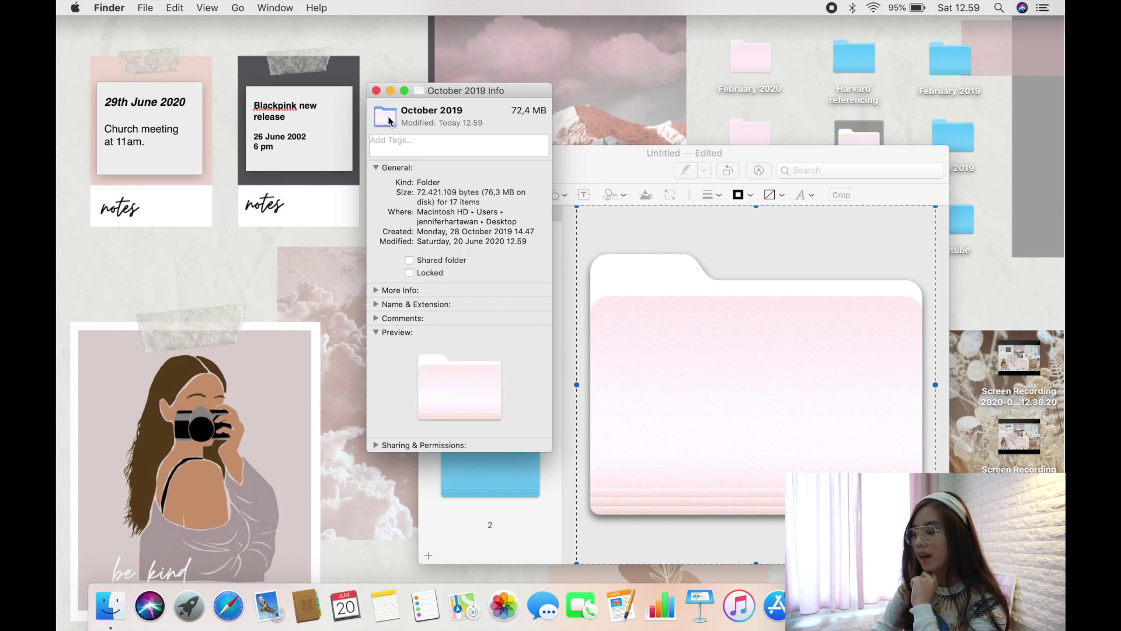
{"action": "left_click_drag", "start_coordinate": [658, 148], "coordinate": [643, 280]}
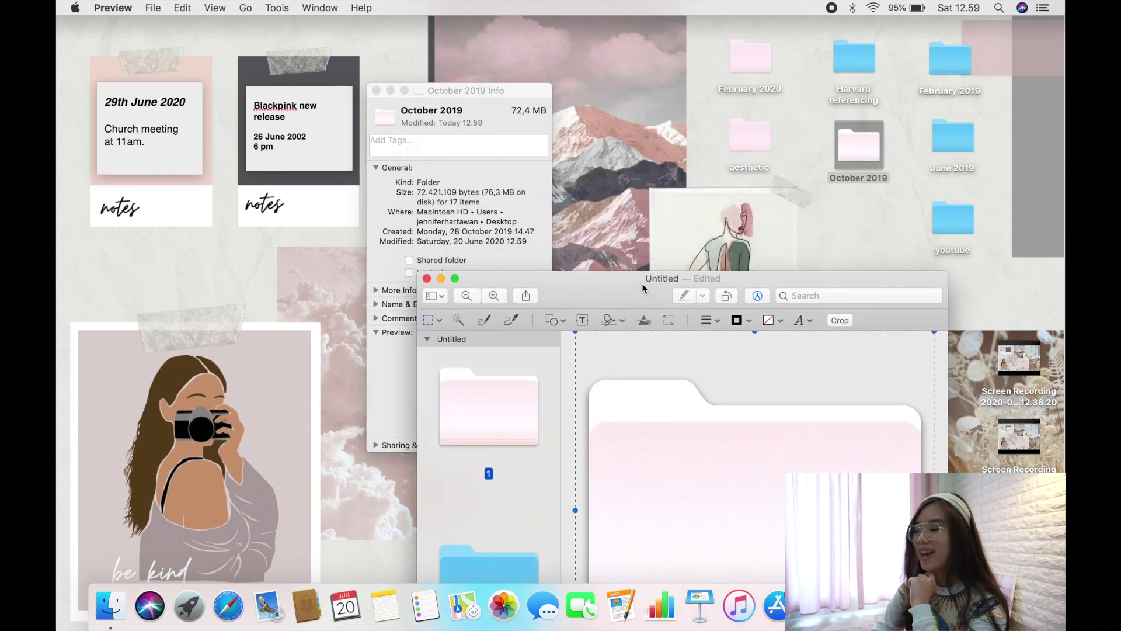
{"action": "left_click", "coordinate": [870, 177]}
{"action": "left_click", "coordinate": [849, 183]}
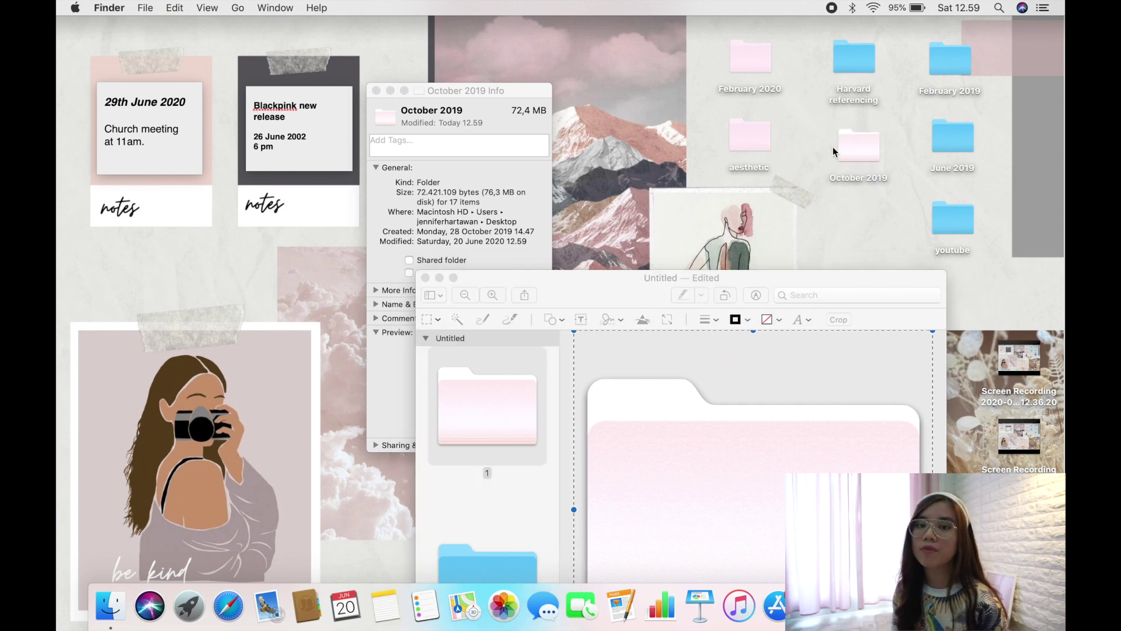
Close the untitled image without saving and close the October 2019 Info window.
{"action": "left_click", "coordinate": [425, 278]}
{"action": "left_click", "coordinate": [573, 543]}
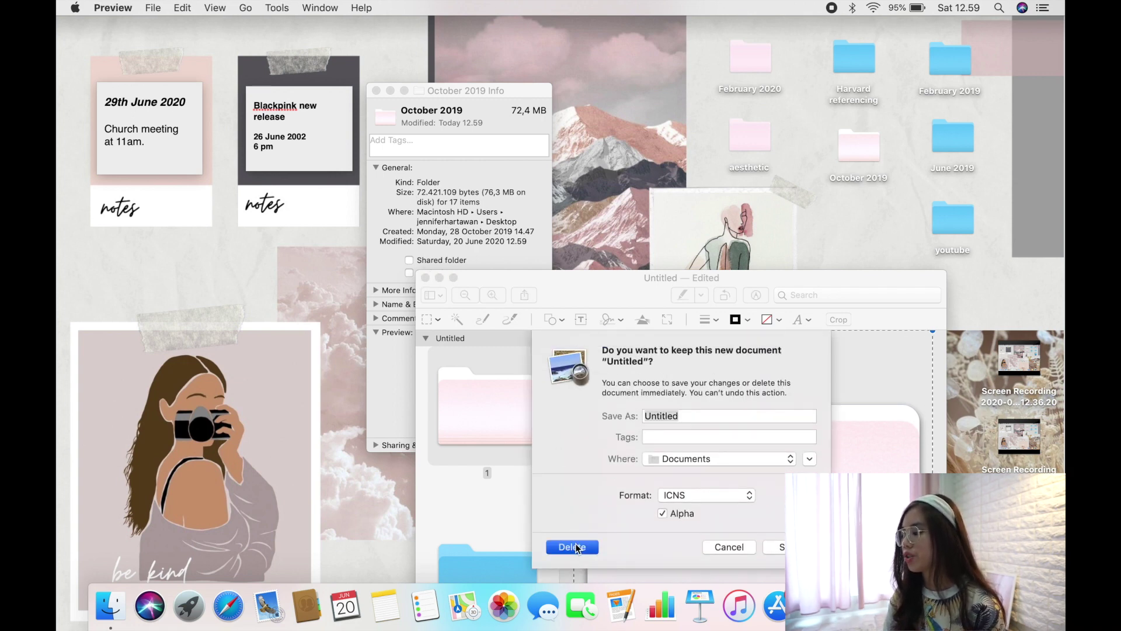
{"action": "left_click", "coordinate": [375, 91]}
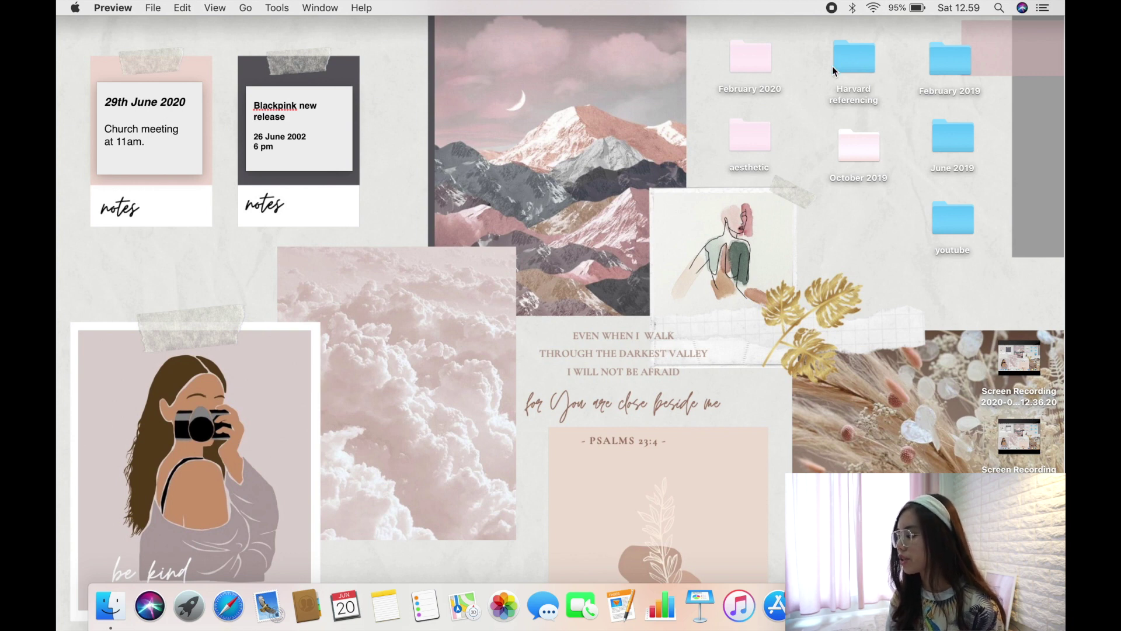
{"action": "left_click", "coordinate": [845, 151]}
Paste the pink icon onto the Harvard referencing folder's icon in its Info window.
{"action": "right_click", "coordinate": [845, 150]}
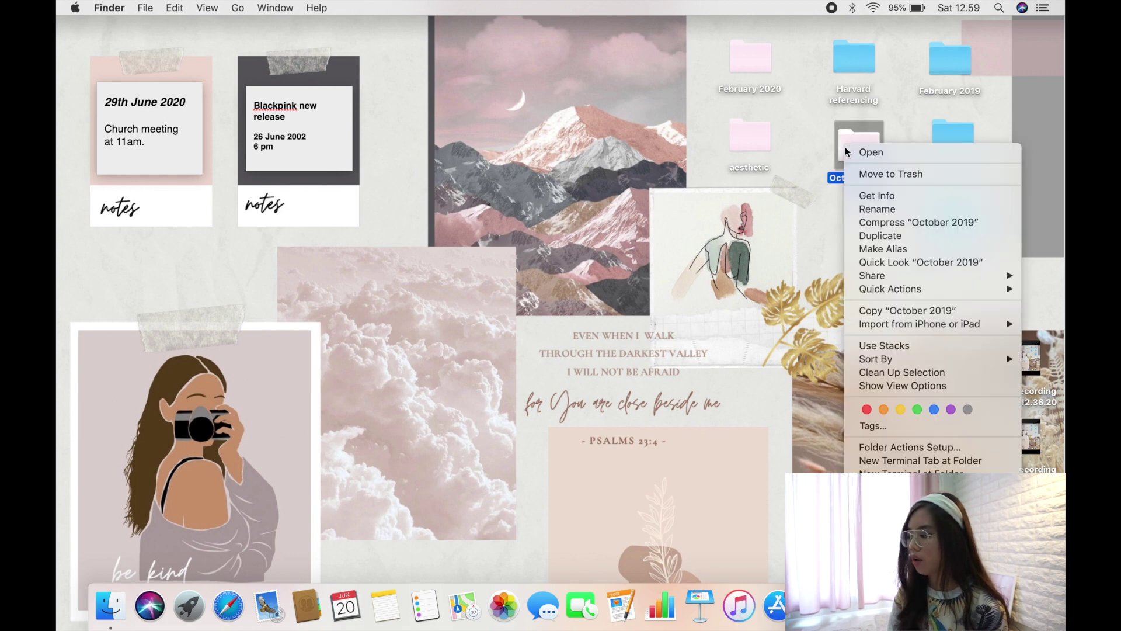
{"action": "left_click", "coordinate": [886, 195]}
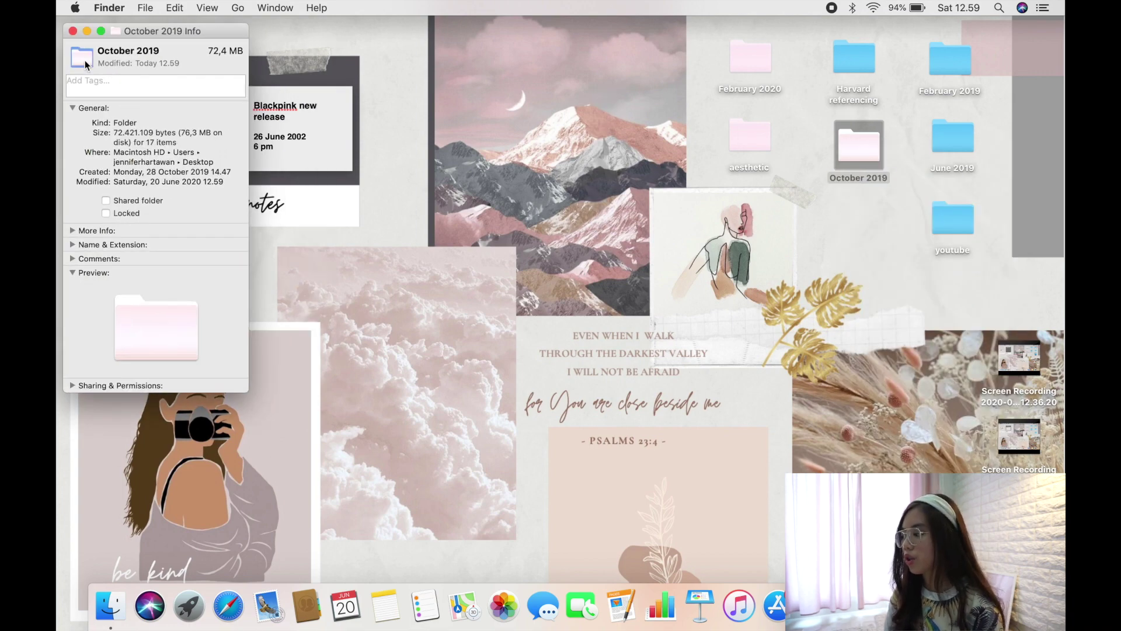
{"action": "left_click", "coordinate": [843, 63]}
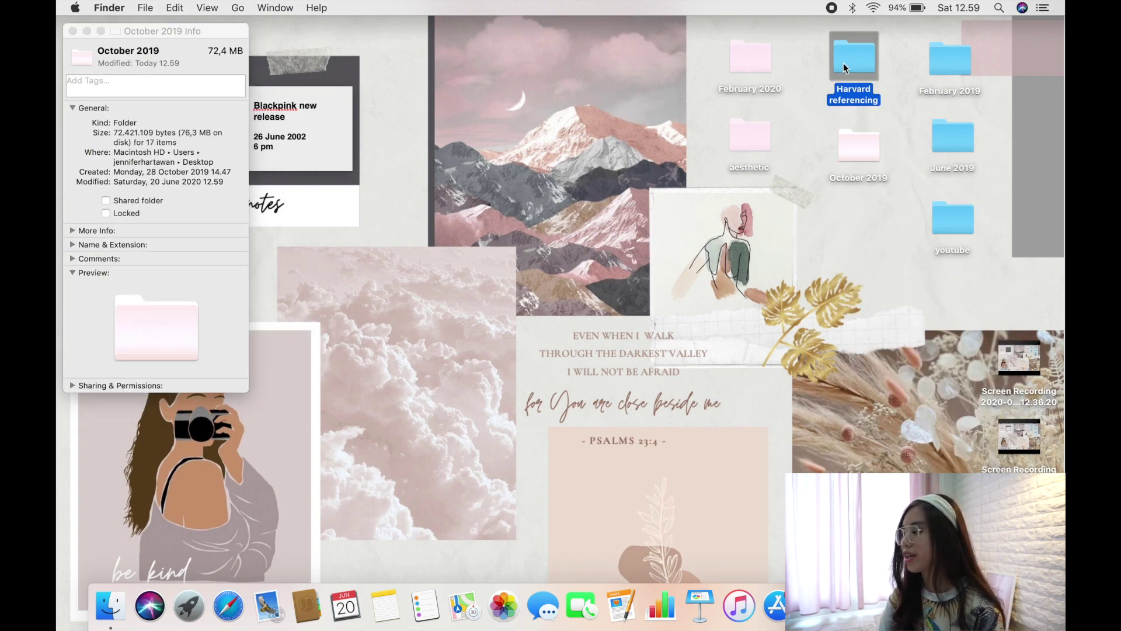
{"action": "right_click", "coordinate": [844, 63]}
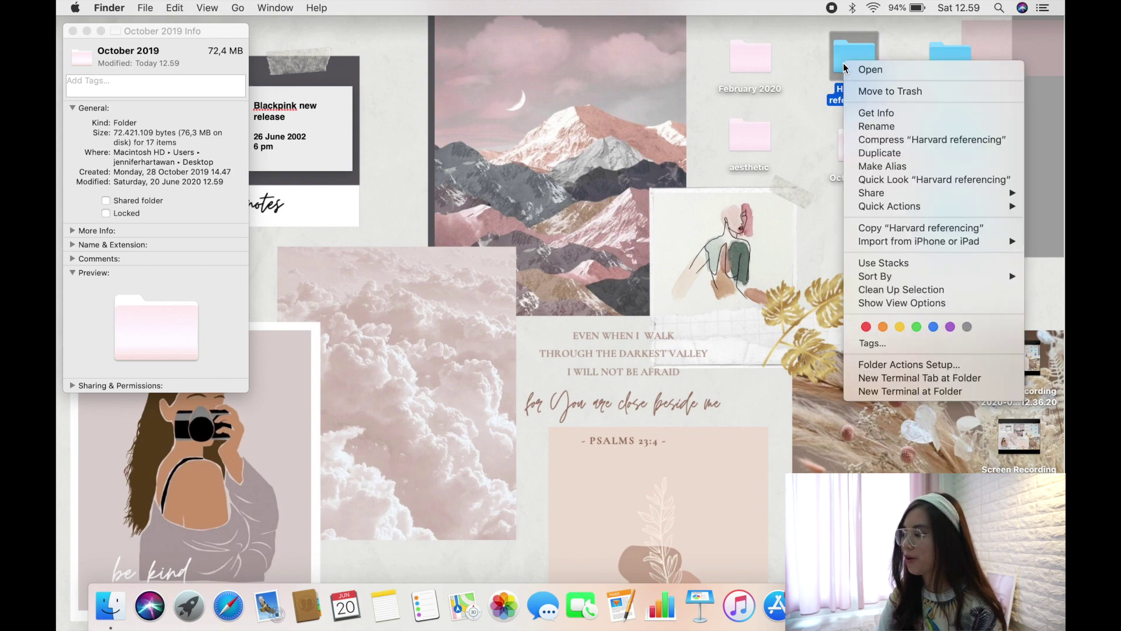
{"action": "left_click", "coordinate": [877, 113]}
{"action": "left_click", "coordinate": [282, 58]}
{"action": "key", "text": "super+v"}
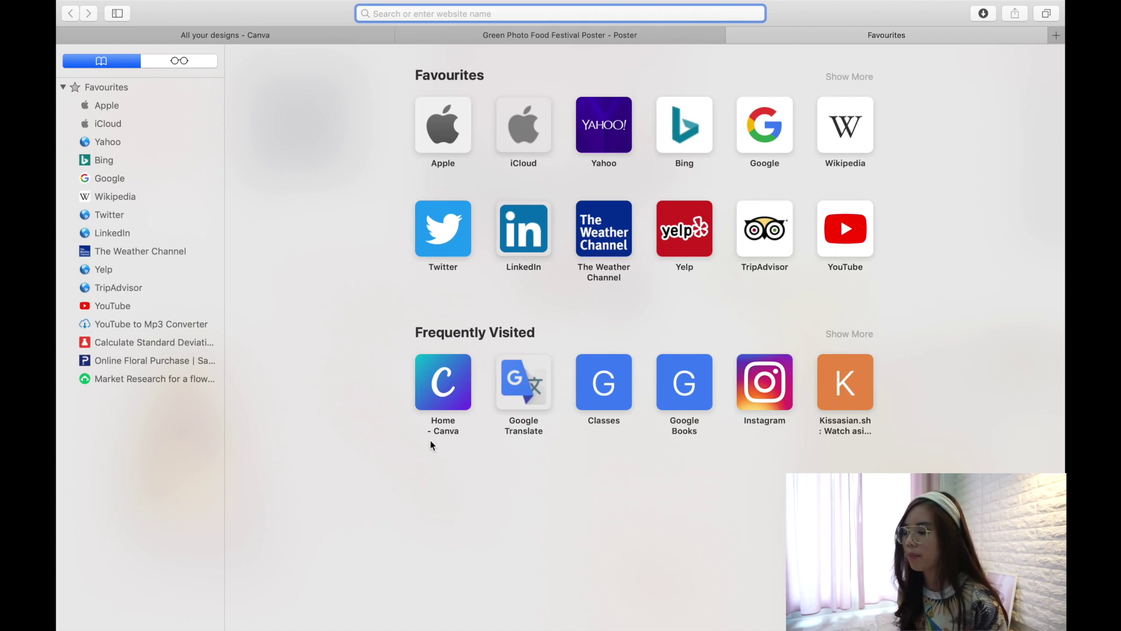
Search Google Images for 'cookie png' and enlarge the cartoon cookie result.
{"action": "type", "text": "coo"}
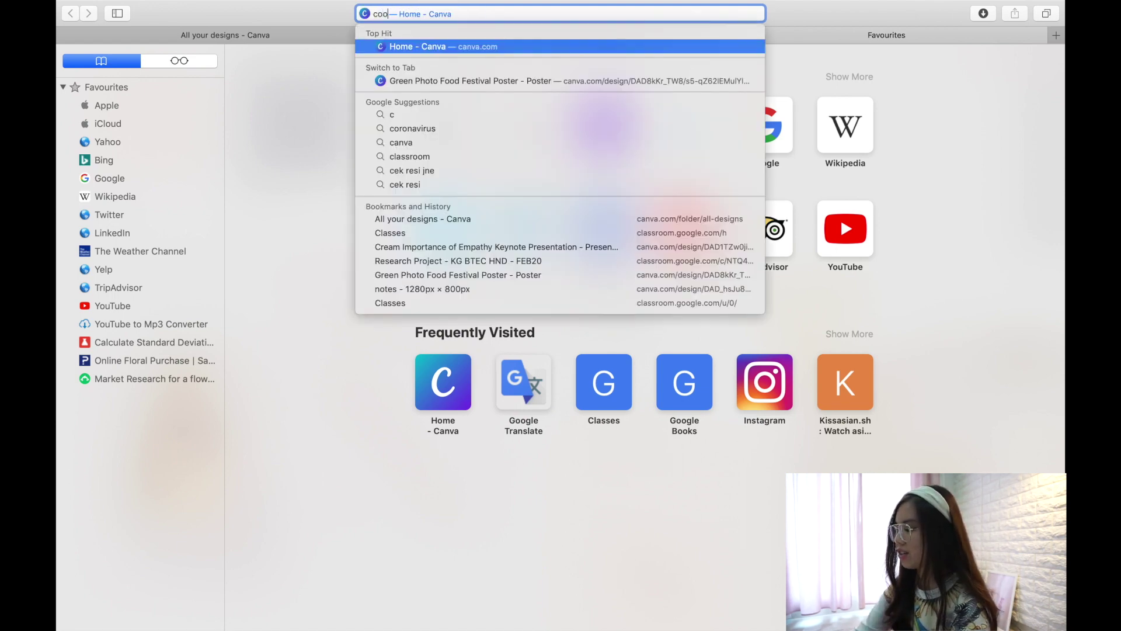
{"action": "type", "text": "kie png"}
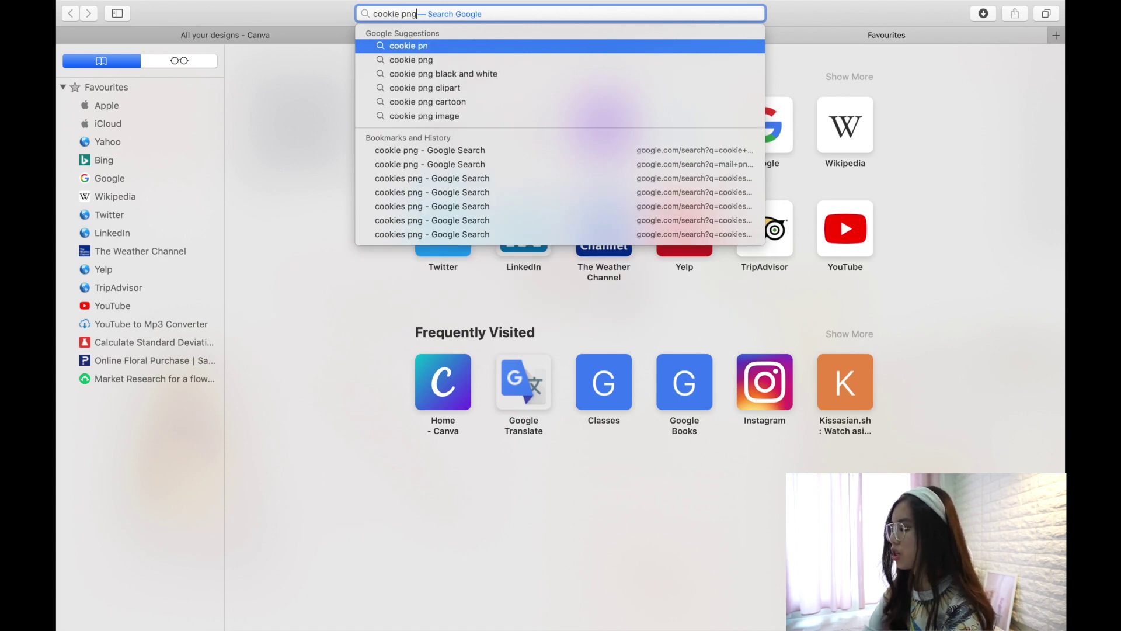
{"action": "key", "text": "Return"}
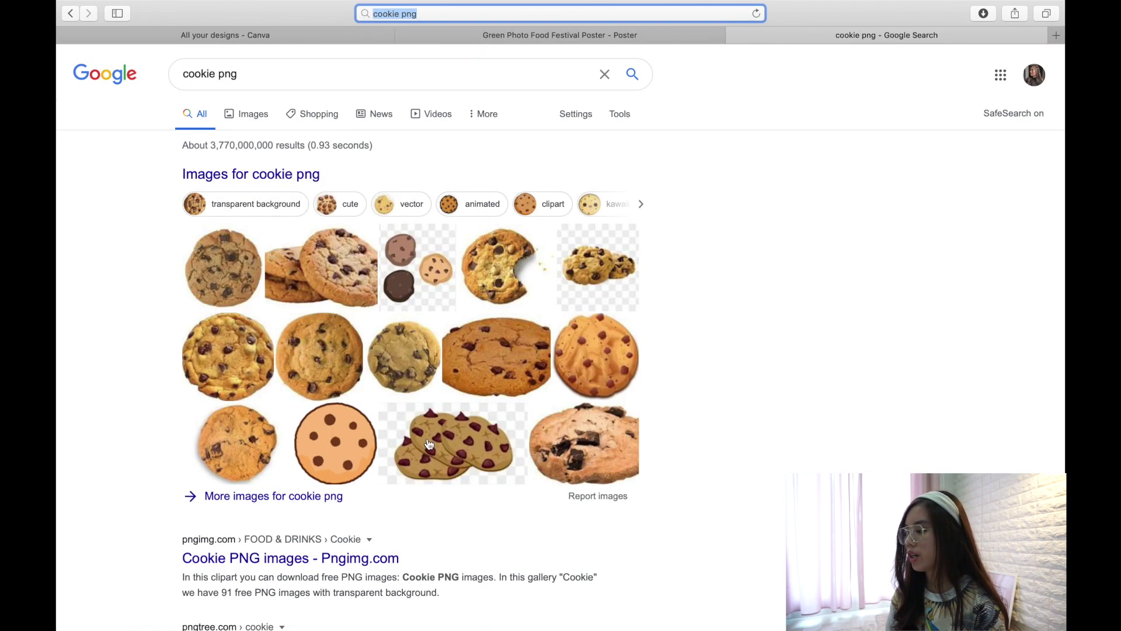
{"action": "left_click", "coordinate": [252, 111]}
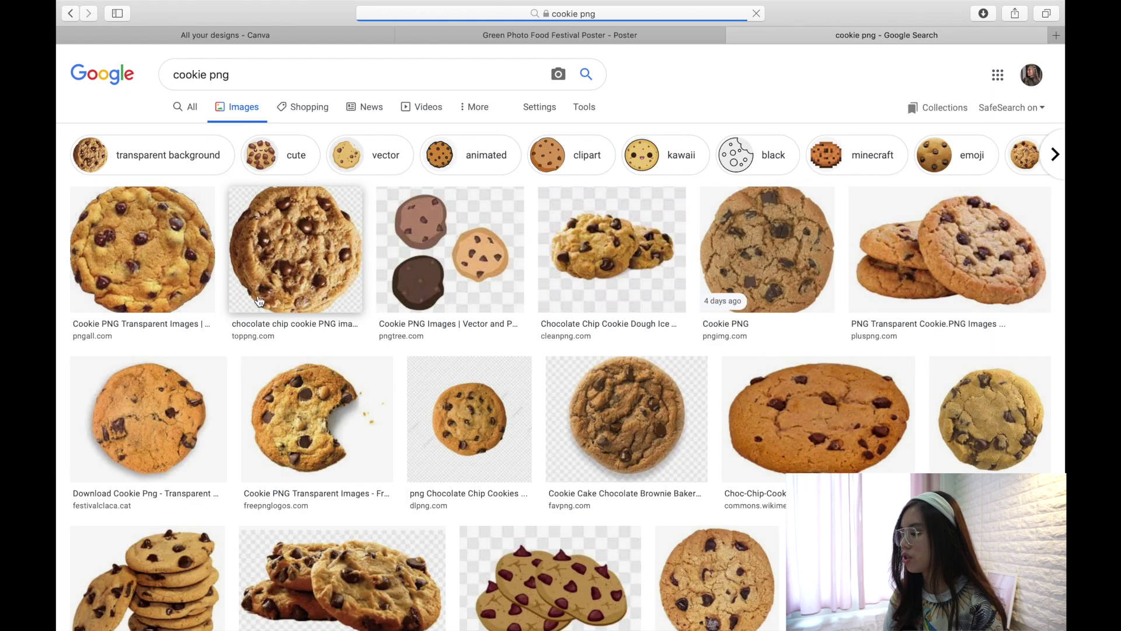
{"action": "scroll", "coordinate": [237, 373], "scroll_direction": "down", "scroll_amount": 3}
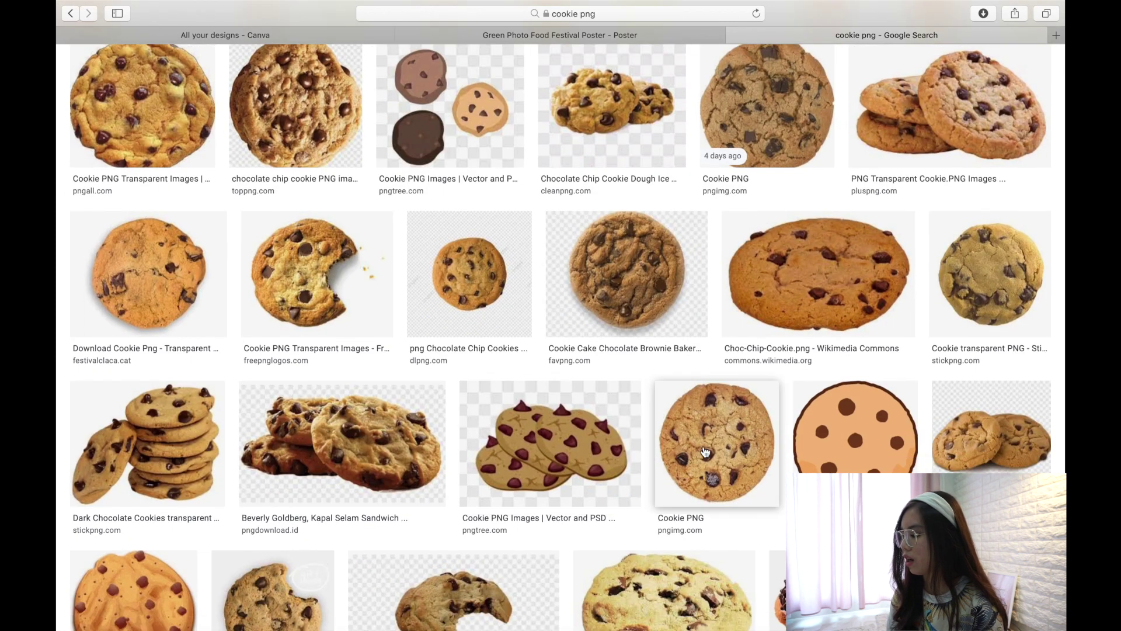
{"action": "left_click", "coordinate": [828, 467]}
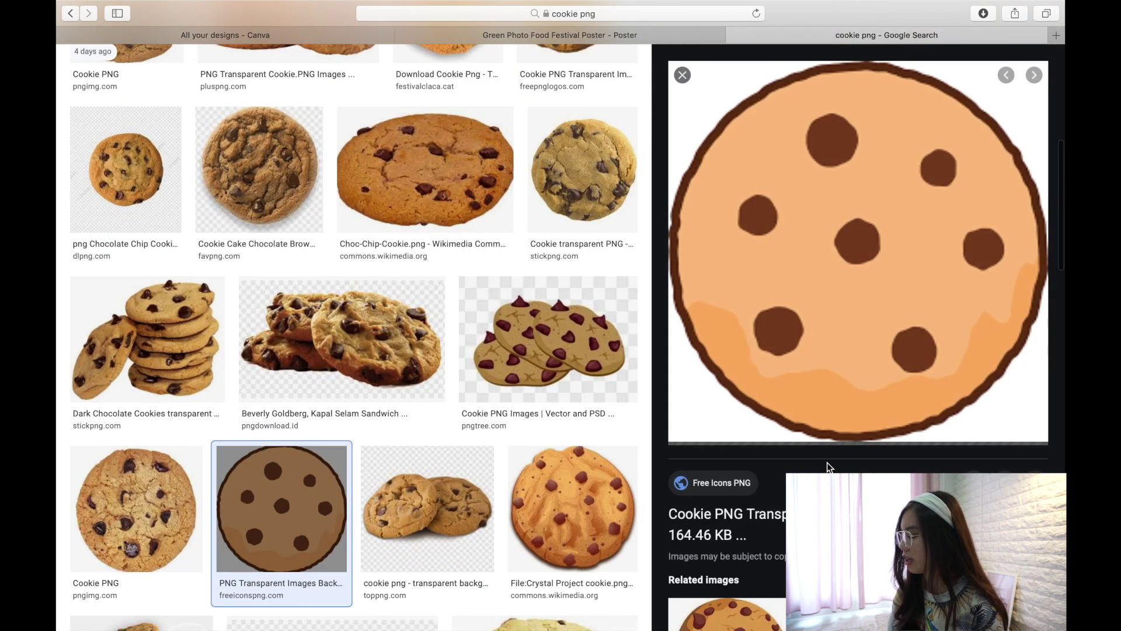
Save the cookie image to Downloads as 'cookie png' and return to the desktop.
{"action": "right_click", "coordinate": [864, 236]}
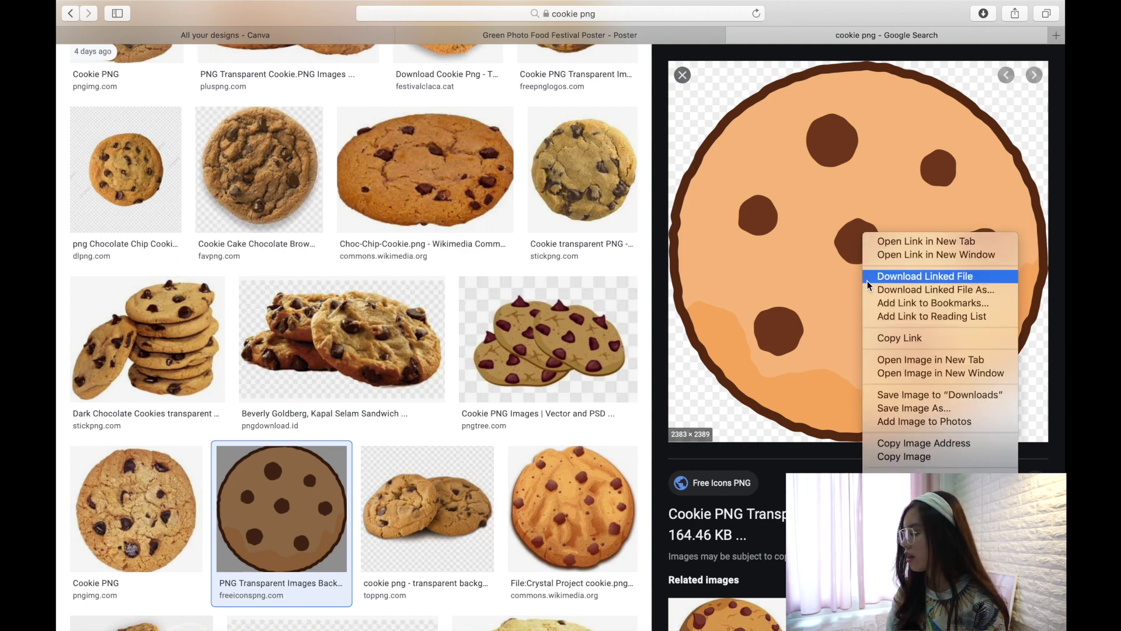
{"action": "left_click", "coordinate": [889, 408]}
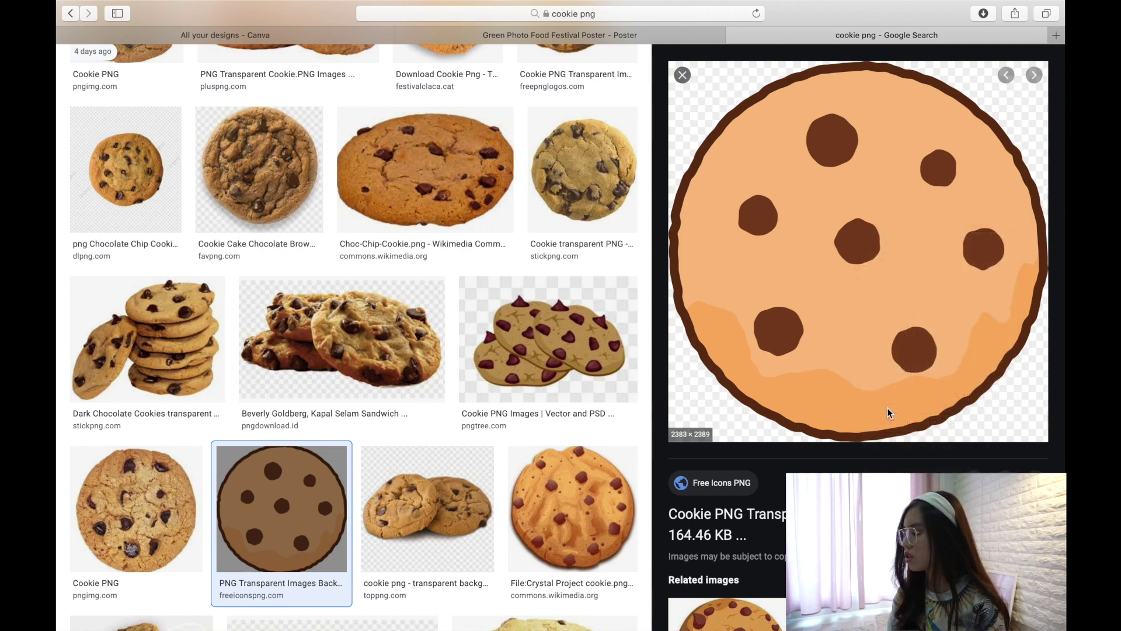
{"action": "type", "text": "co"}
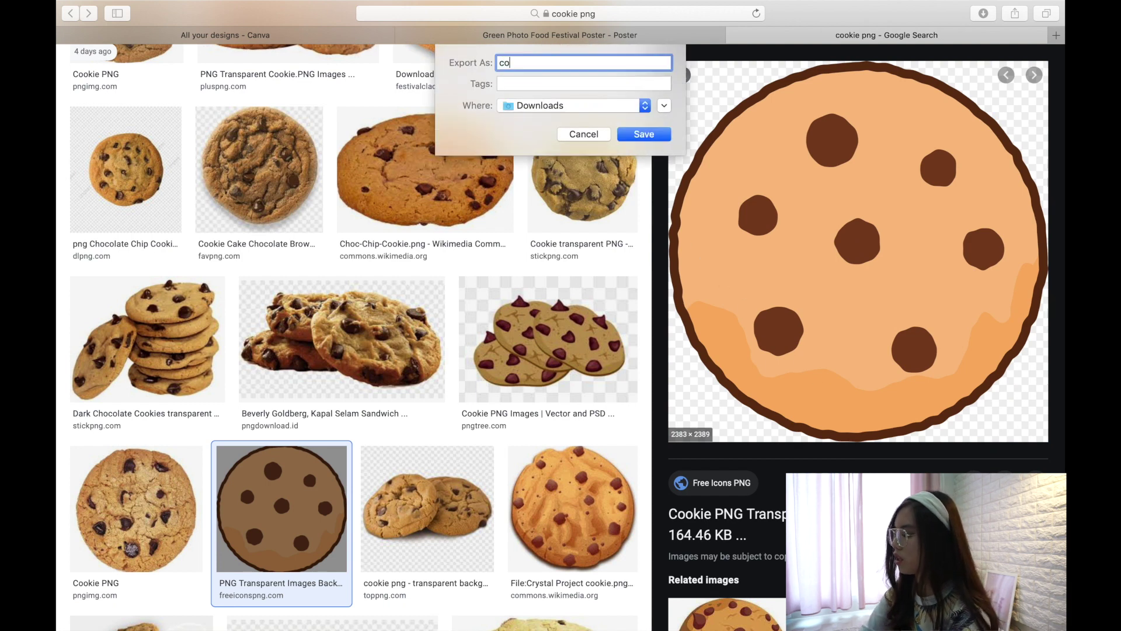
{"action": "type", "text": "okie png"}
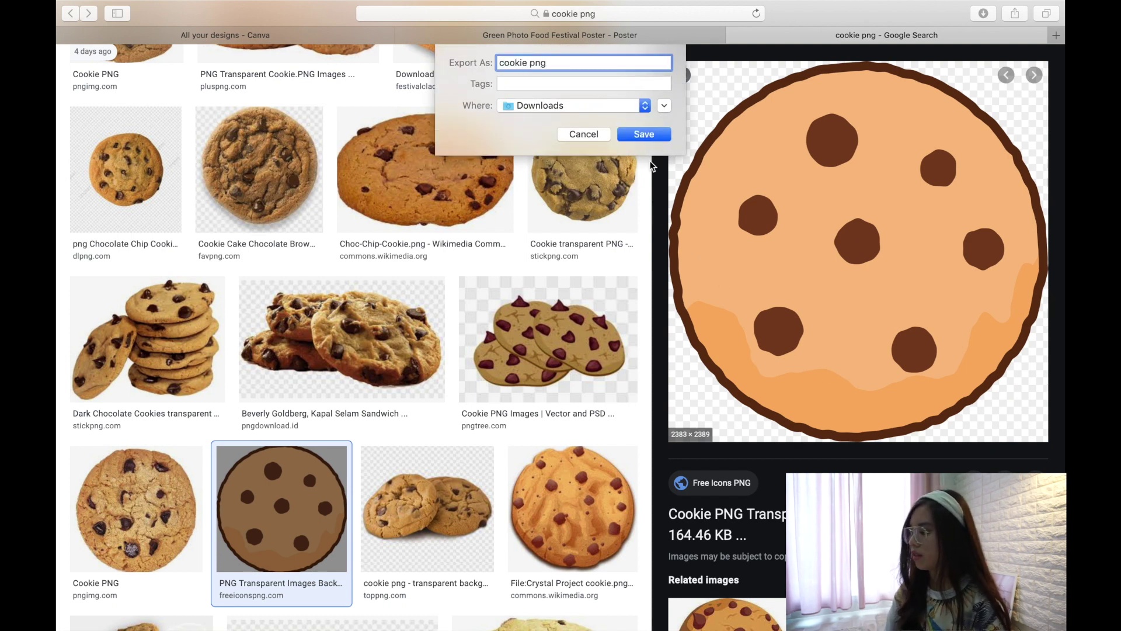
{"action": "left_click", "coordinate": [644, 138]}
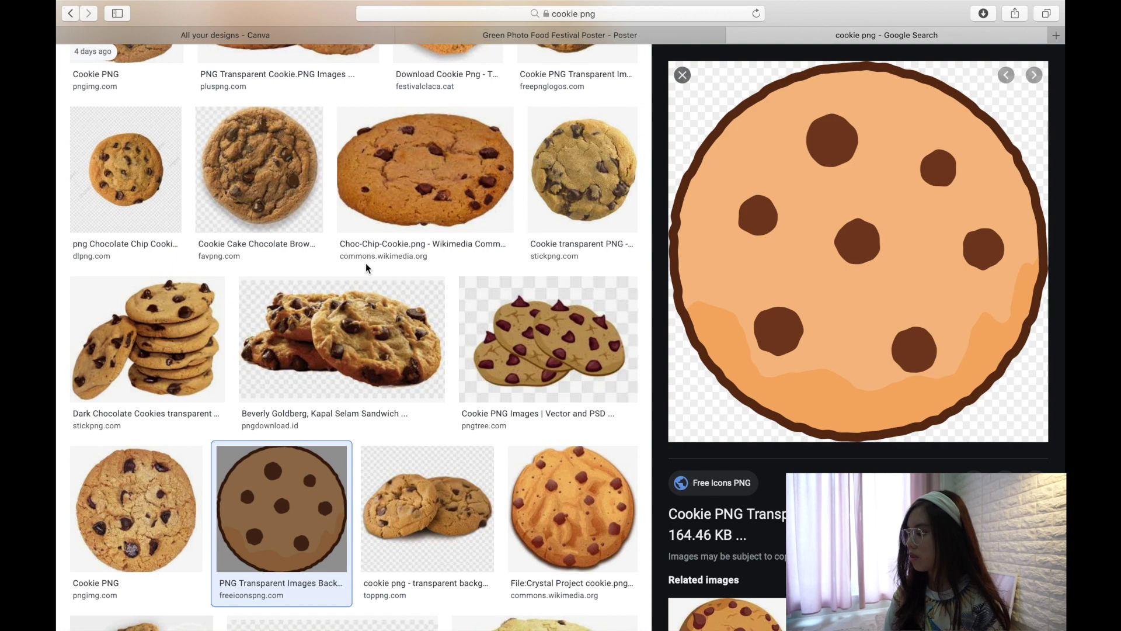
{"action": "key", "text": "ctrl+Left"}
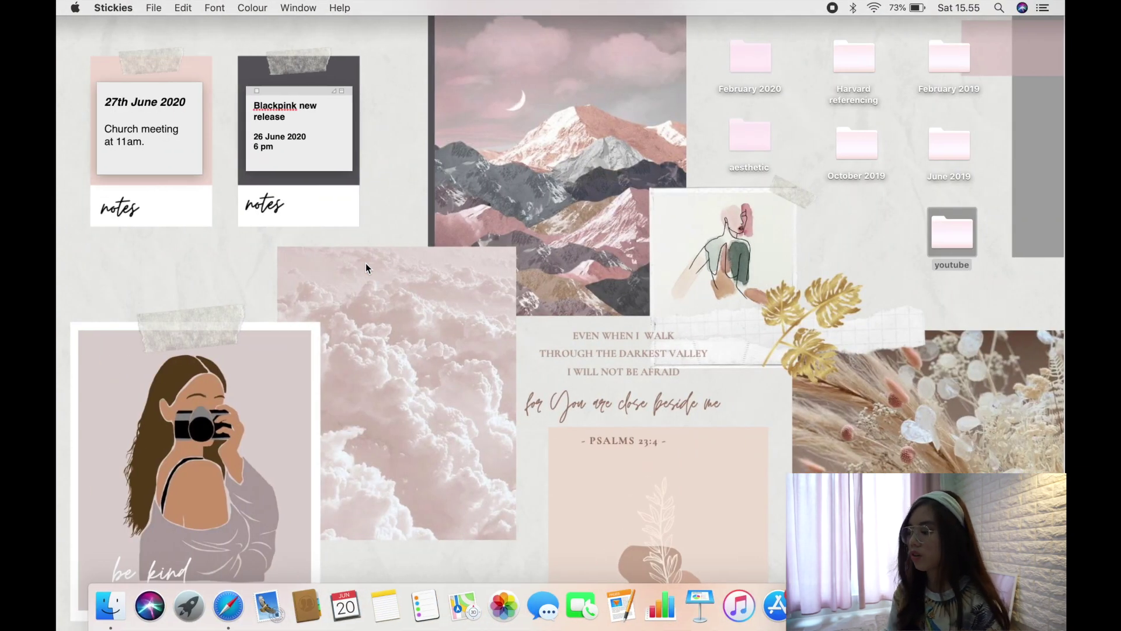
{"action": "left_click", "coordinate": [933, 229]}
Create a new desktop folder named 'cookie'.
{"action": "right_click", "coordinate": [470, 257]}
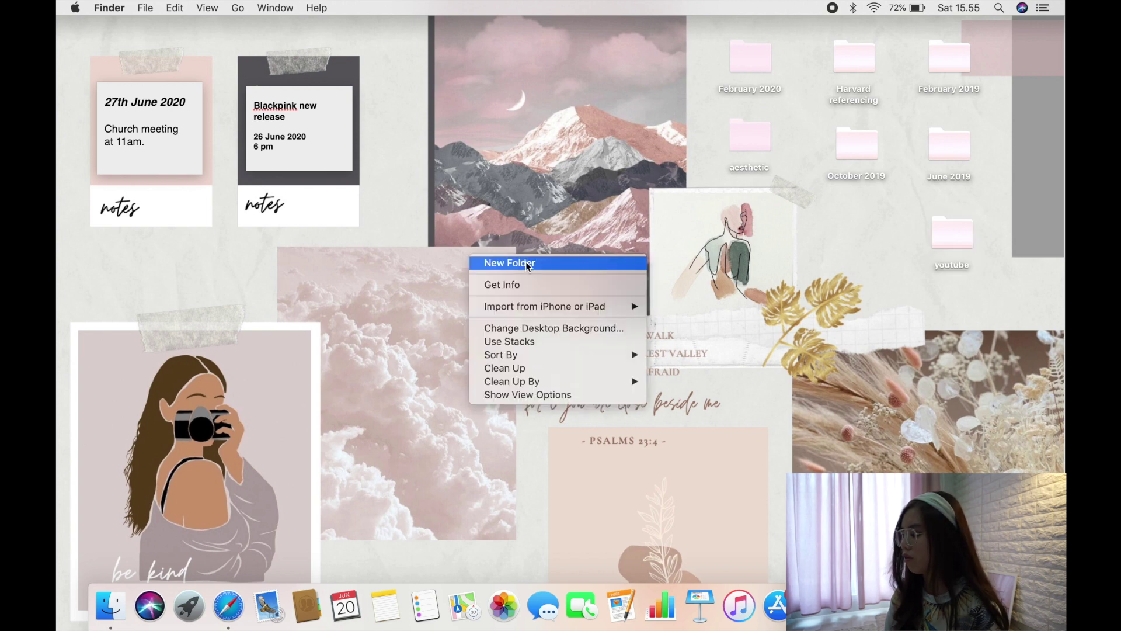
{"action": "left_click", "coordinate": [533, 263]}
{"action": "type", "text": "cookie"}
{"action": "key", "text": "Return"}
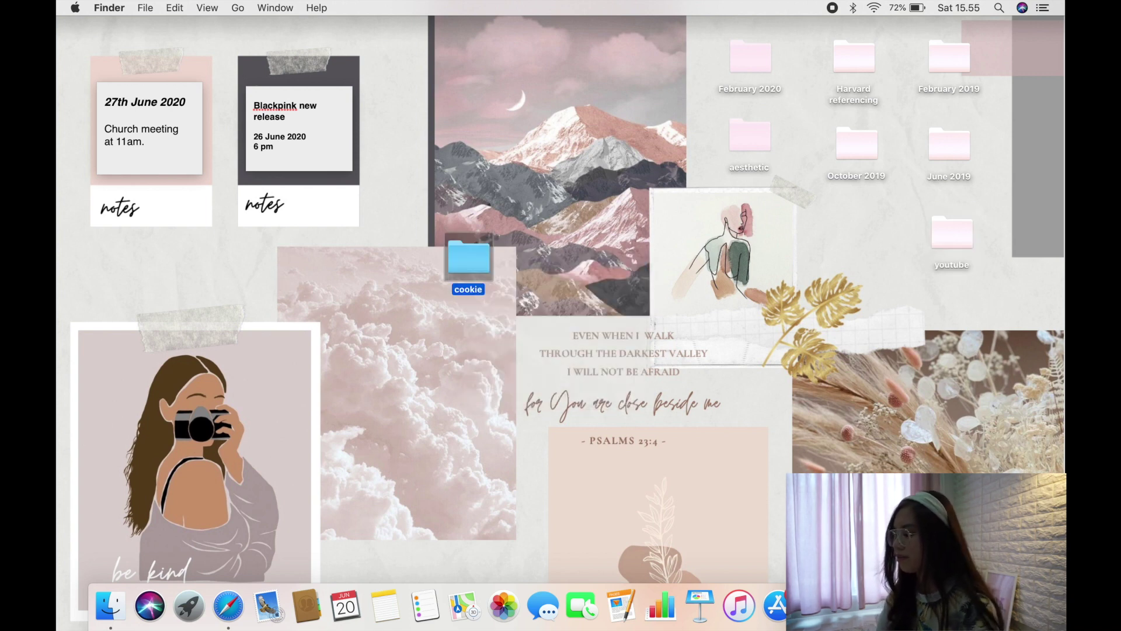
{"action": "left_click", "coordinate": [431, 402]}
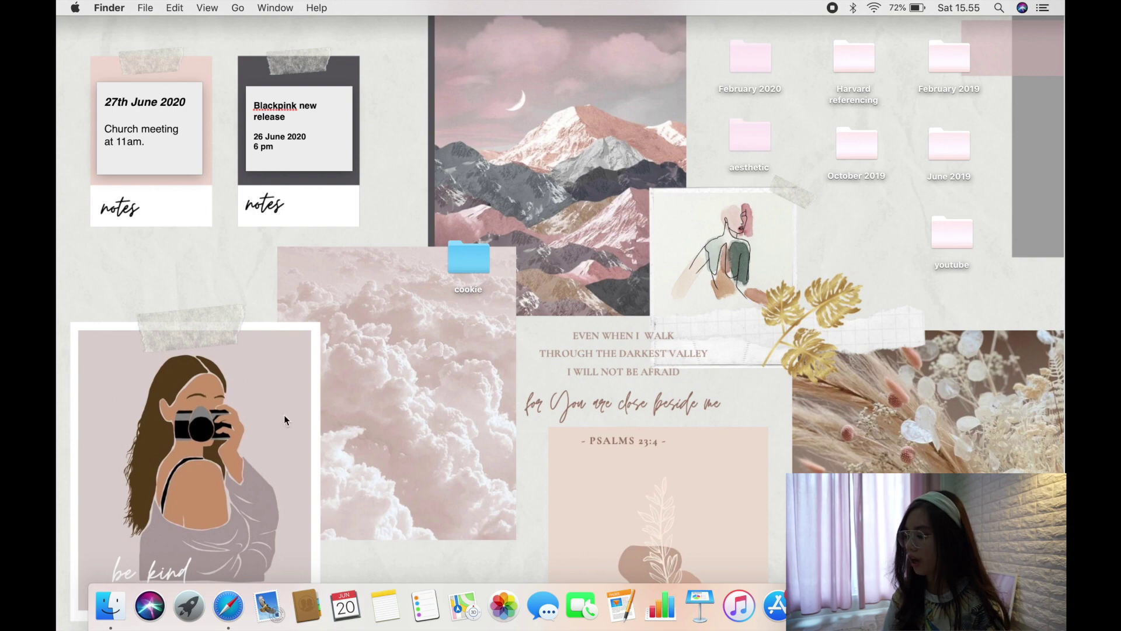
Drop cookie png onto the cookie folder's Info icon, then open cookie png in Preview.
{"action": "left_click", "coordinate": [109, 597]}
{"action": "left_click_drag", "start_coordinate": [288, 86], "coordinate": [750, 95]}
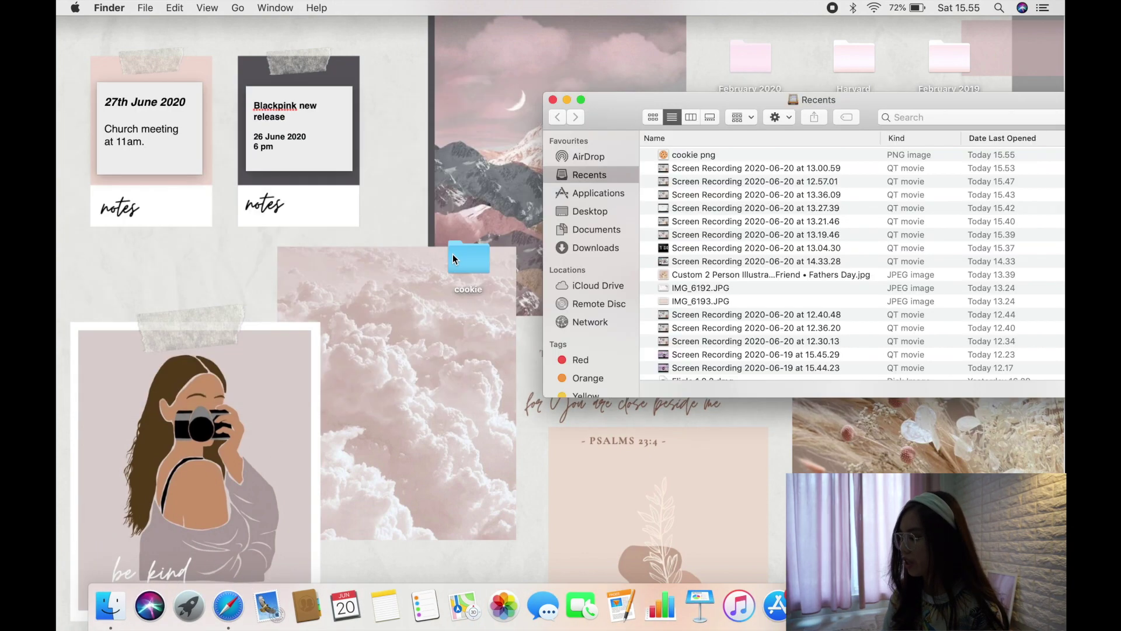
{"action": "left_click", "coordinate": [458, 253]}
{"action": "right_click", "coordinate": [458, 254]}
{"action": "left_click", "coordinate": [493, 295]}
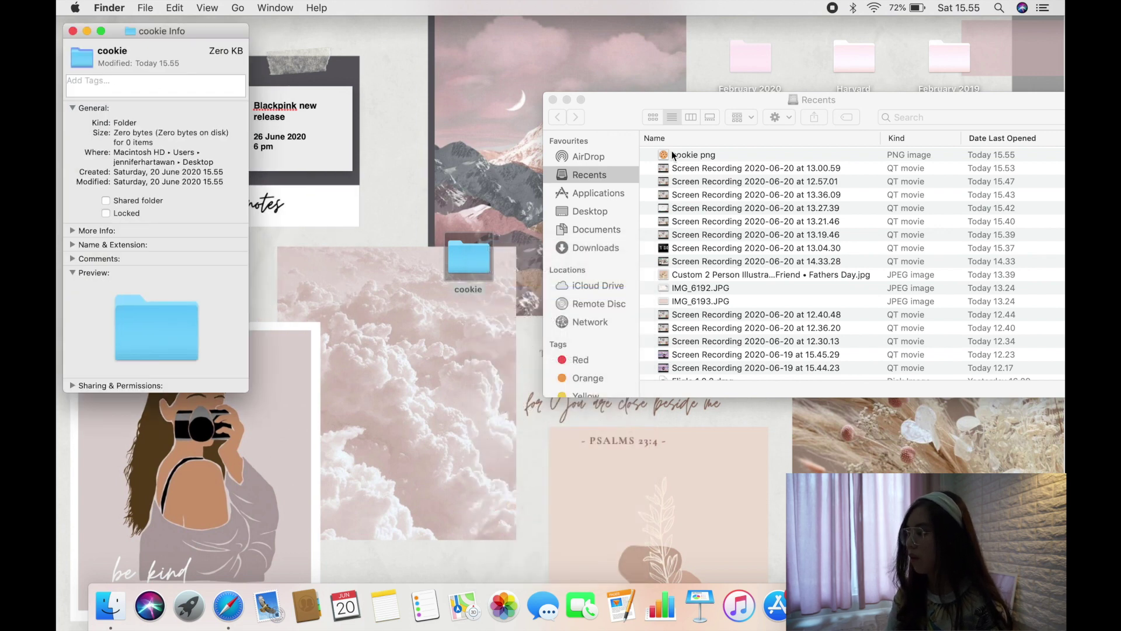
{"action": "left_click_drag", "start_coordinate": [696, 158], "coordinate": [169, 97]}
{"action": "left_click_drag", "start_coordinate": [93, 65], "coordinate": [90, 59]}
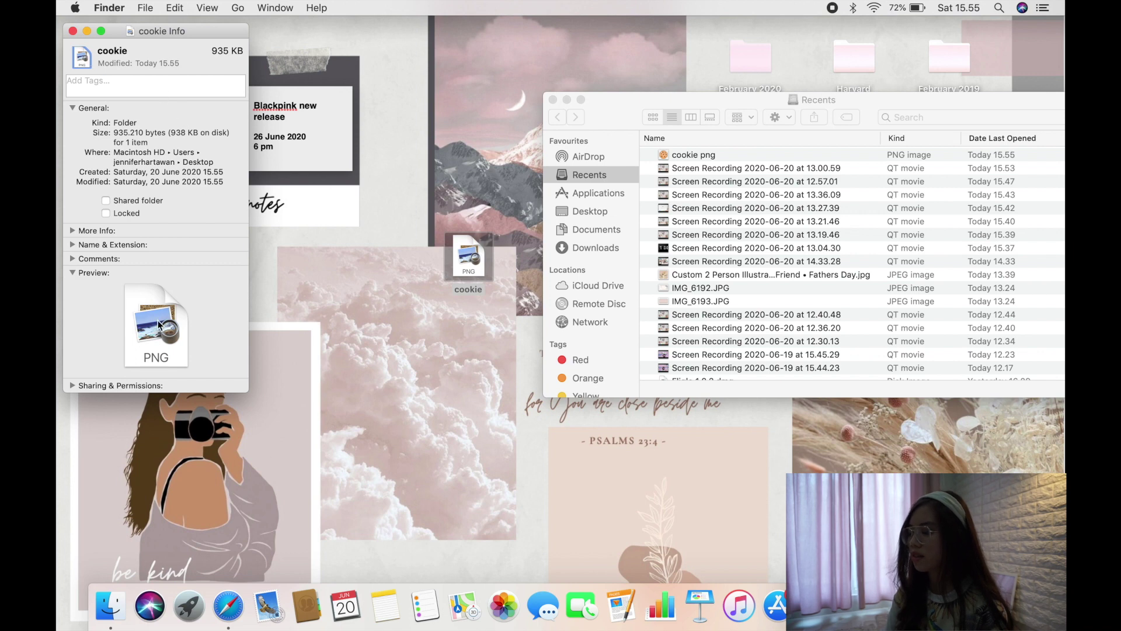
{"action": "double_click", "coordinate": [699, 154]}
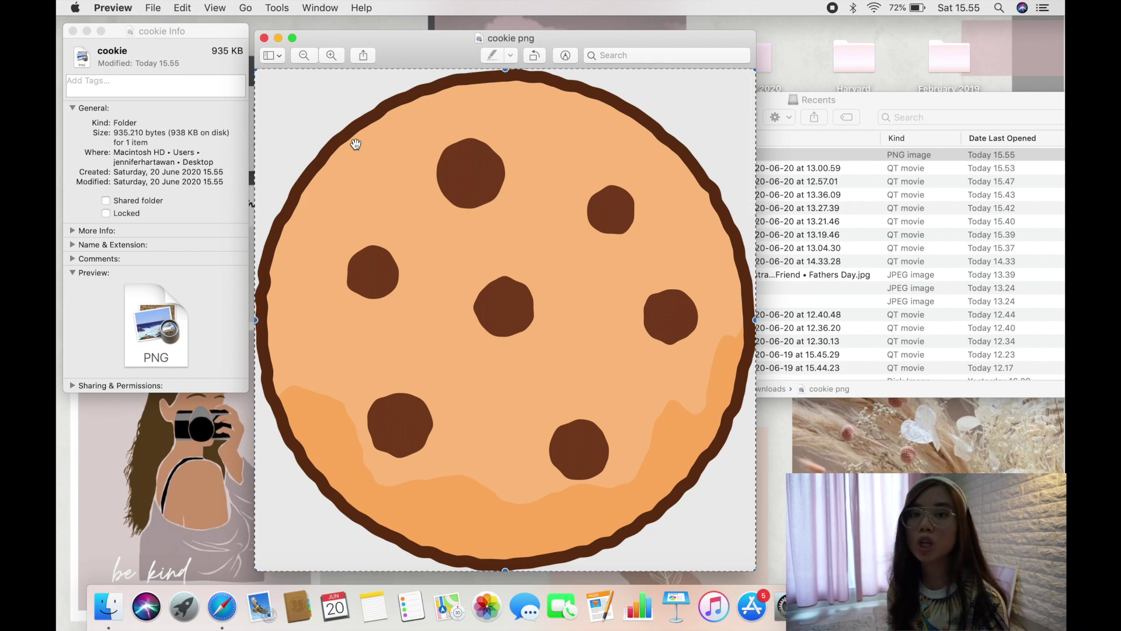
Paste the cookie picture as the cookie folder's icon, close Preview and Recents, and reposition the folder.
{"action": "left_click", "coordinate": [166, 33]}
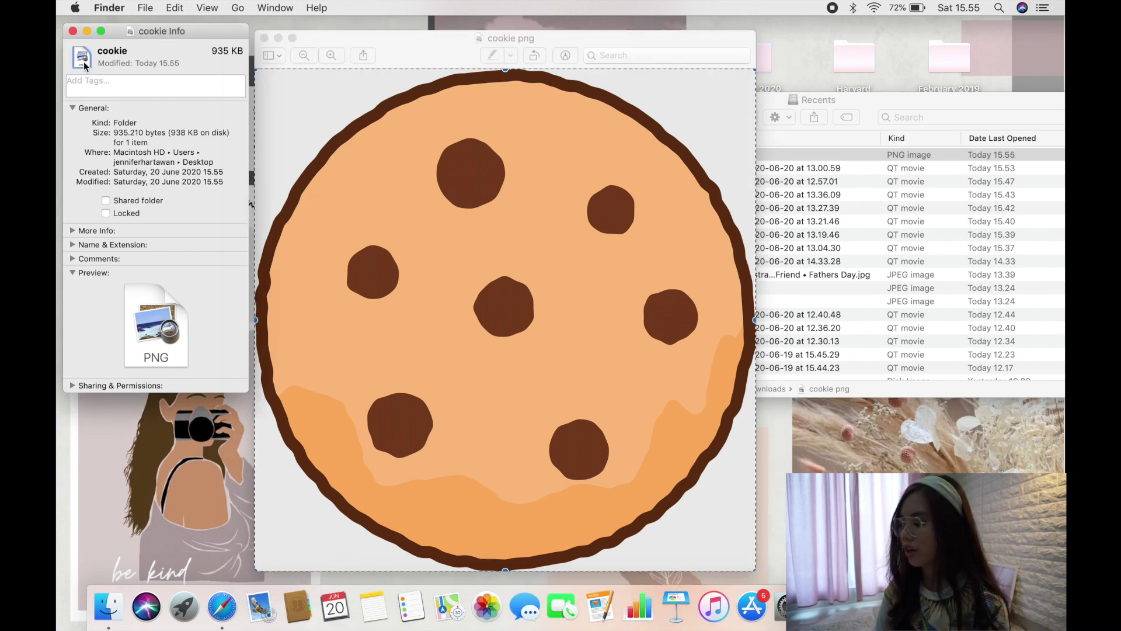
{"action": "key", "text": "super+v"}
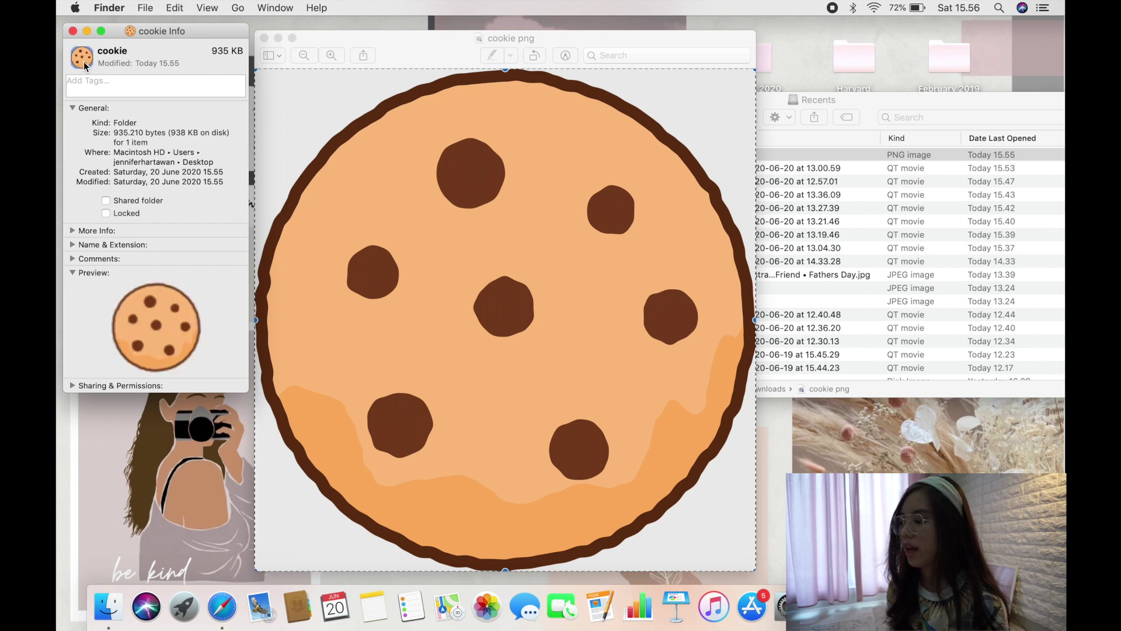
{"action": "left_click", "coordinate": [264, 37]}
{"action": "left_click", "coordinate": [553, 101]}
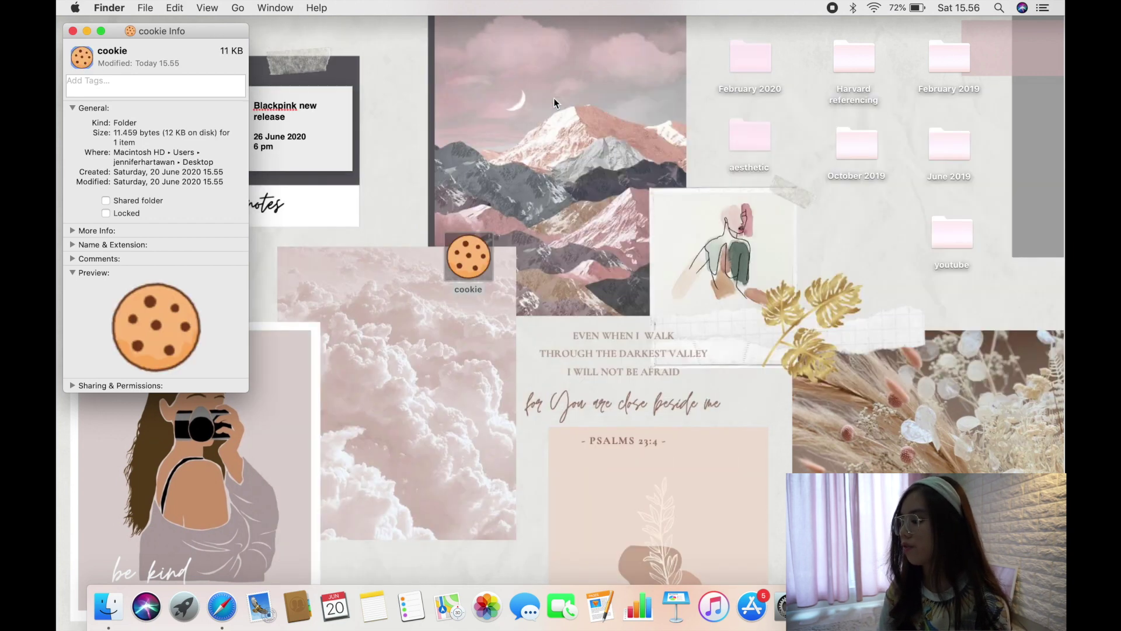
{"action": "left_click_drag", "start_coordinate": [583, 264], "coordinate": [745, 282]}
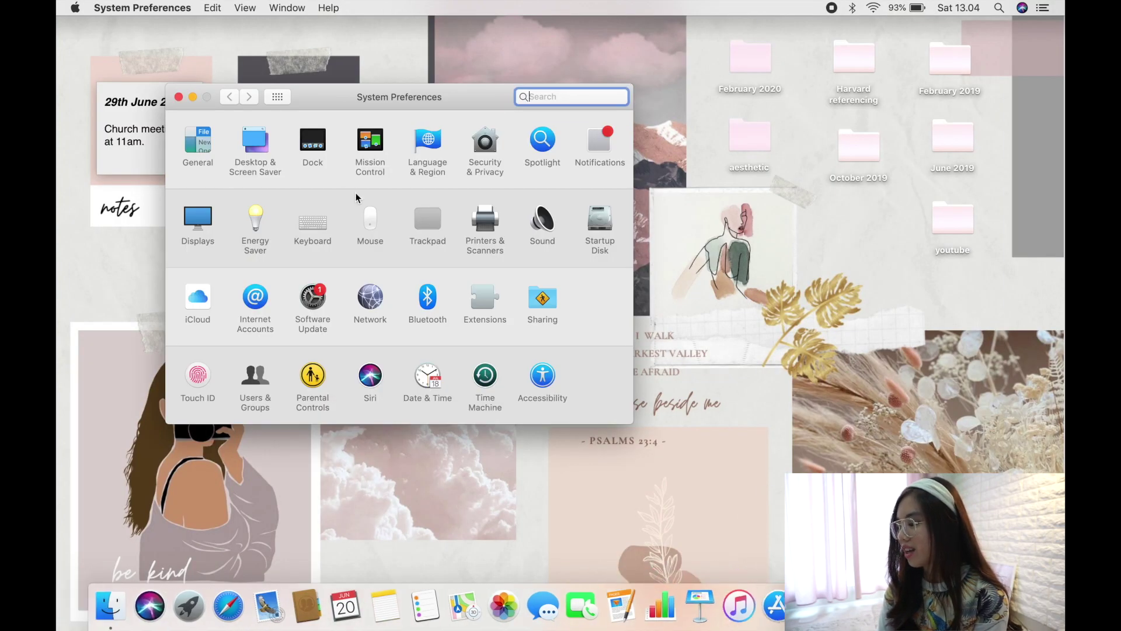
In Desktop & Screen Saver, preview the selected Fliqlo screen saver full screen.
{"action": "left_click", "coordinate": [257, 141]}
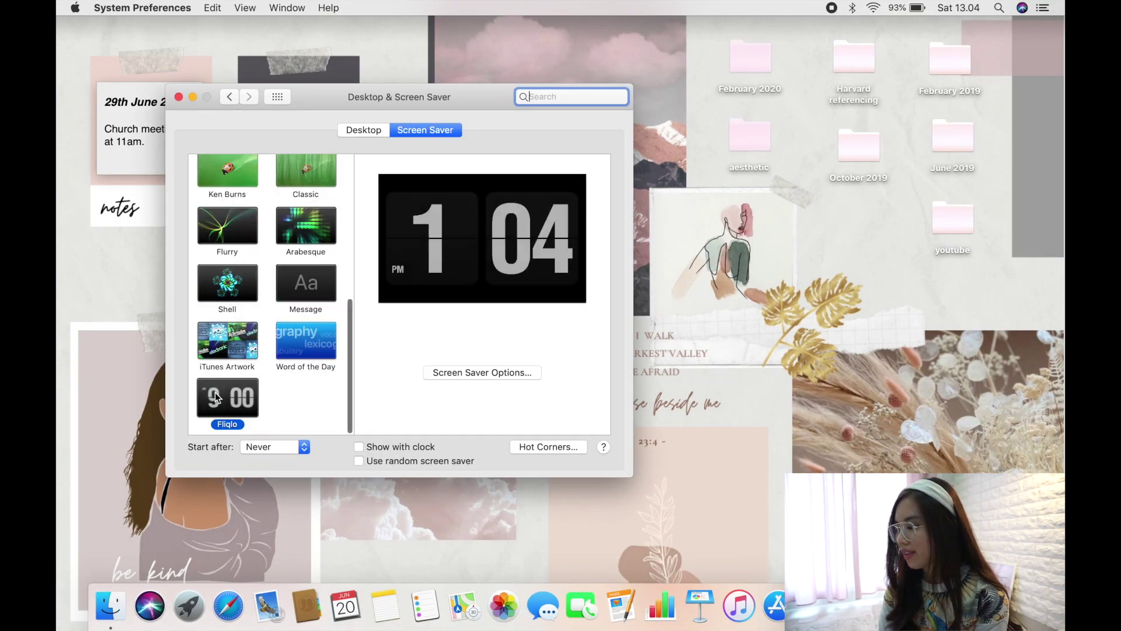
{"action": "left_click", "coordinate": [482, 213]}
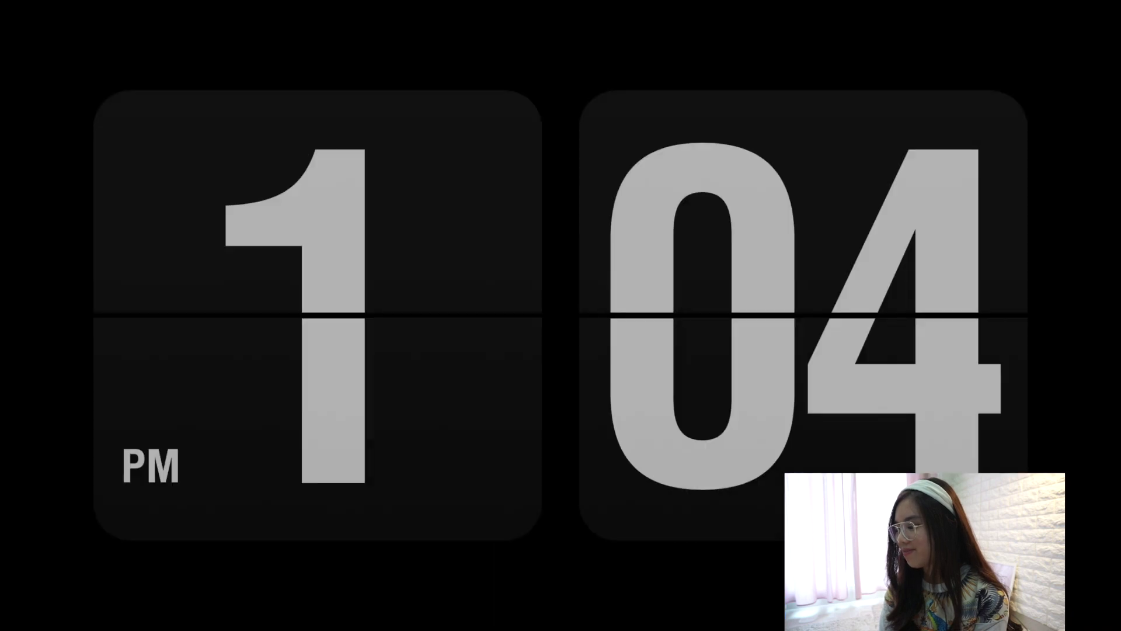
{"action": "mouse_move", "coordinate": [486, 243]}
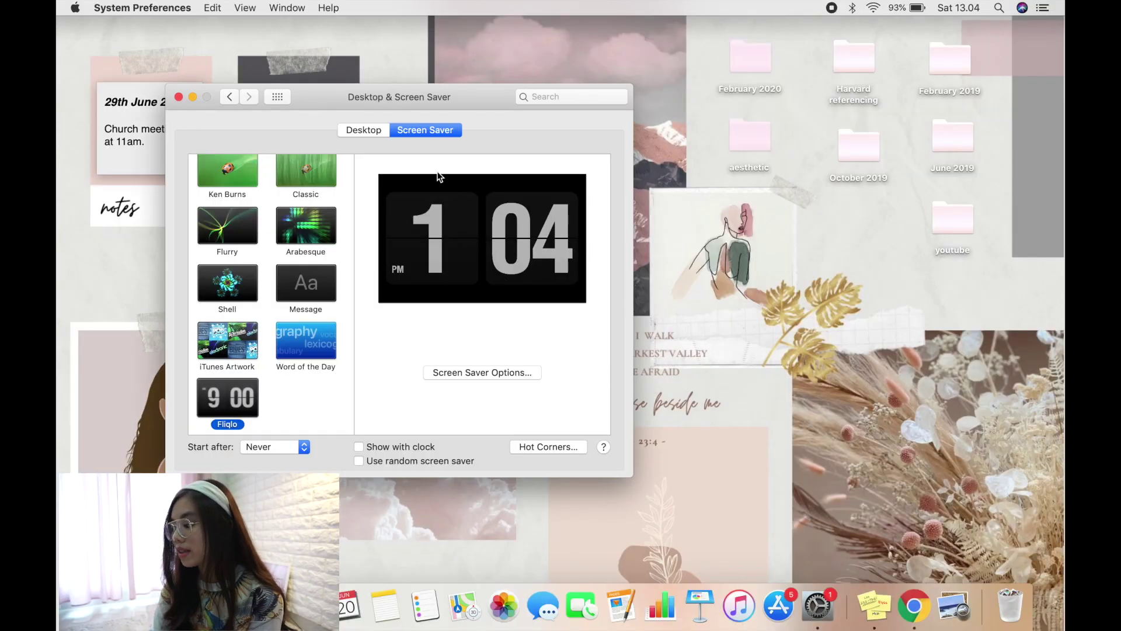
{"action": "left_click", "coordinate": [919, 622]}
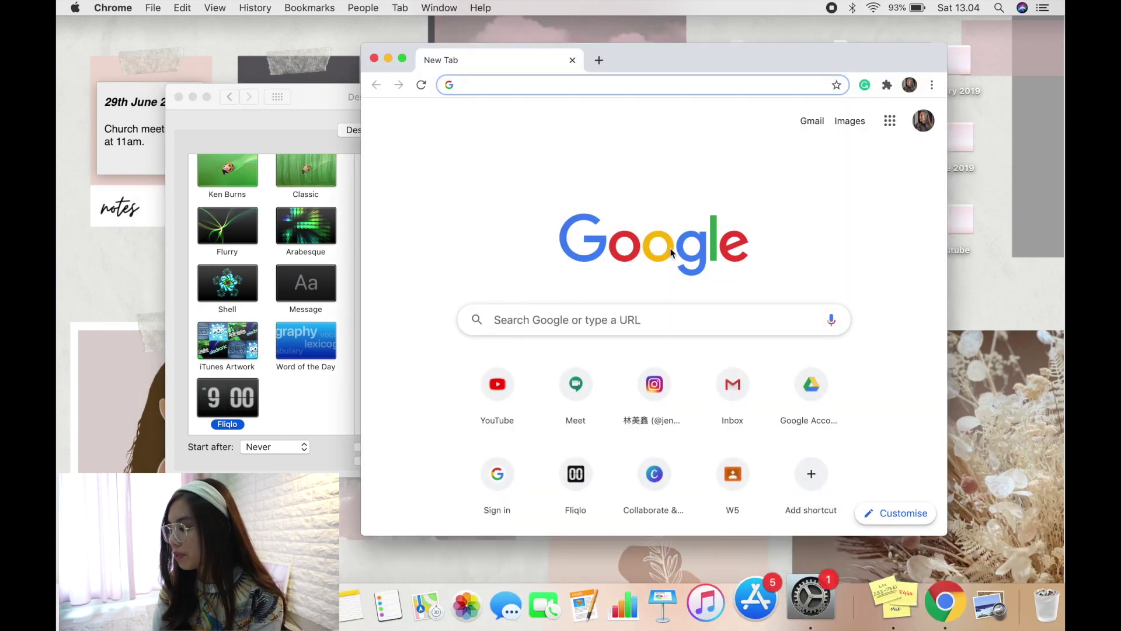
Go to fliqlo.com in full-screen Chrome and download the Fliqlo screensaver for Mac.
{"action": "left_click", "coordinate": [490, 84]}
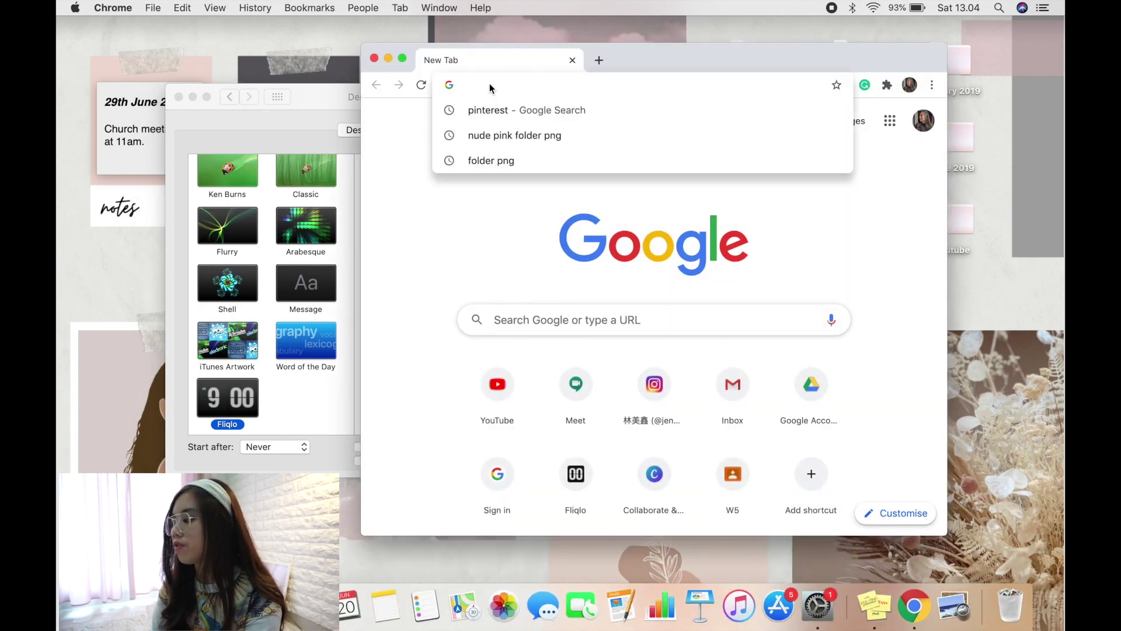
{"action": "type", "text": "fliqlo.com"}
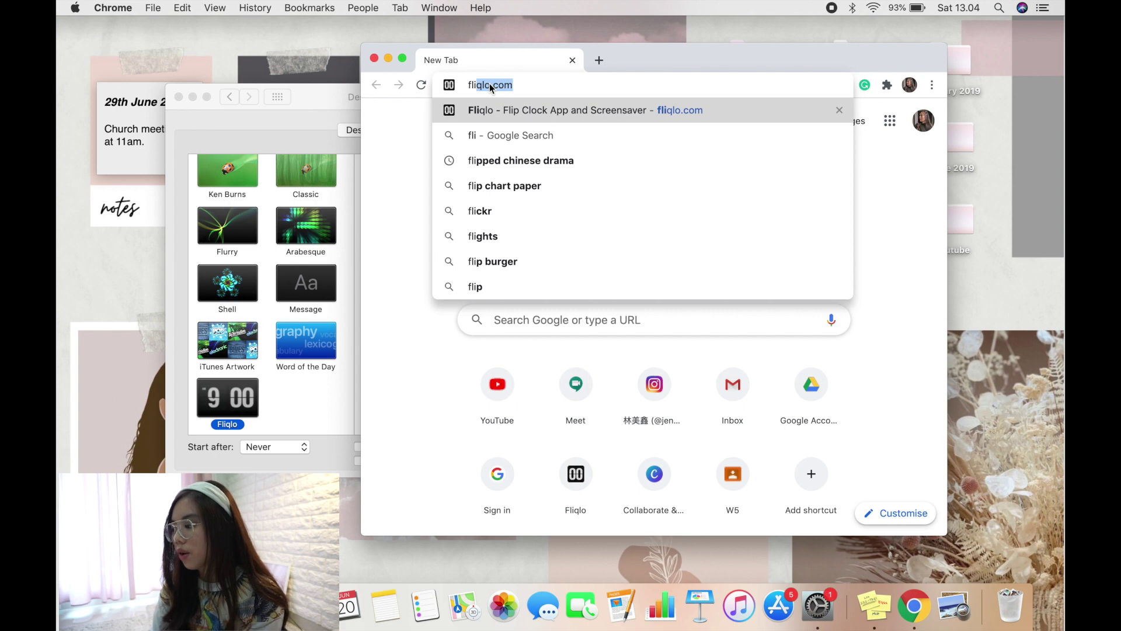
{"action": "key", "text": "Return"}
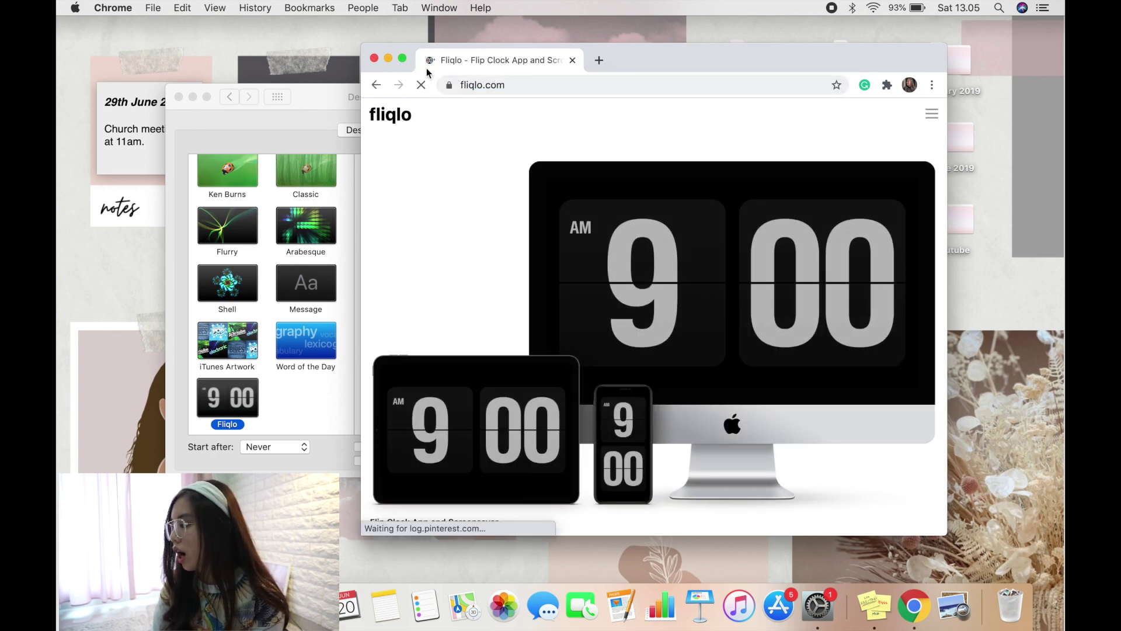
{"action": "left_click", "coordinate": [403, 58]}
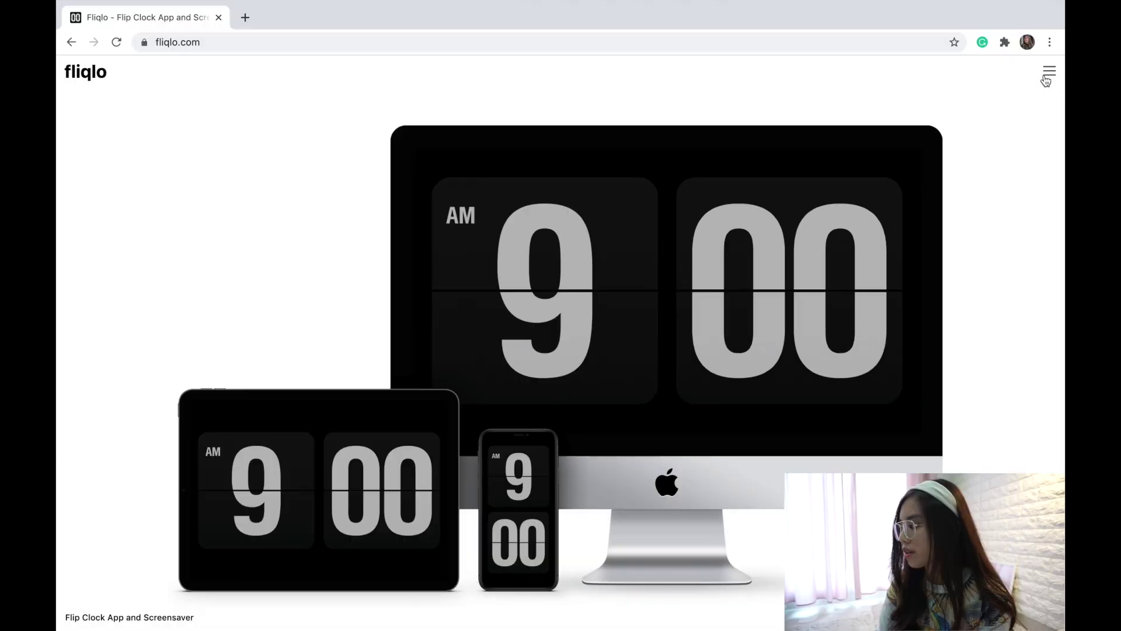
{"action": "left_click", "coordinate": [1047, 79]}
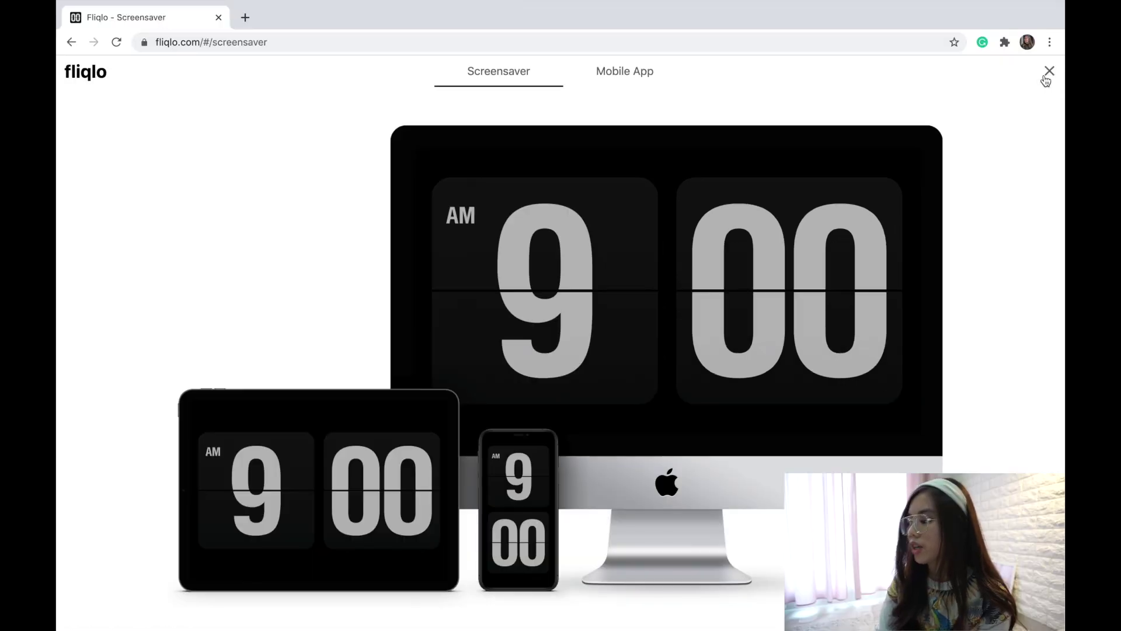
{"action": "scroll", "coordinate": [473, 295], "scroll_direction": "down", "scroll_amount": 1}
{"action": "scroll", "coordinate": [473, 295], "scroll_direction": "down", "scroll_amount": 10}
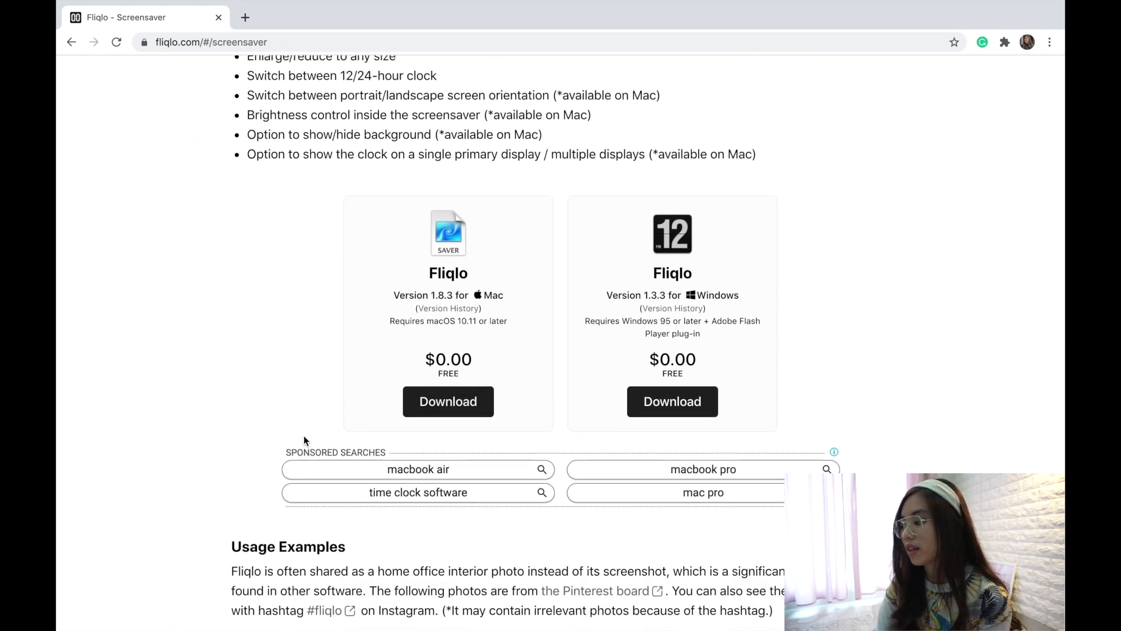
{"action": "left_click", "coordinate": [449, 404]}
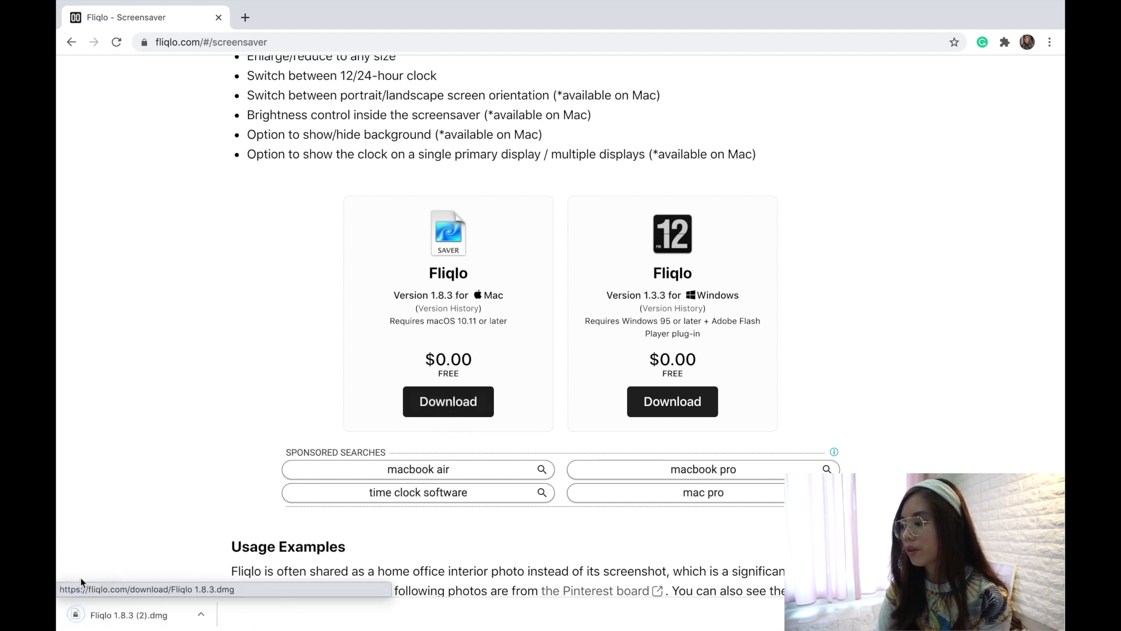
Exit full screen, drag the Fliqlo 1.8.3 (2).dmg download onto the desktop and open it.
{"action": "mouse_move", "coordinate": [113, 26]}
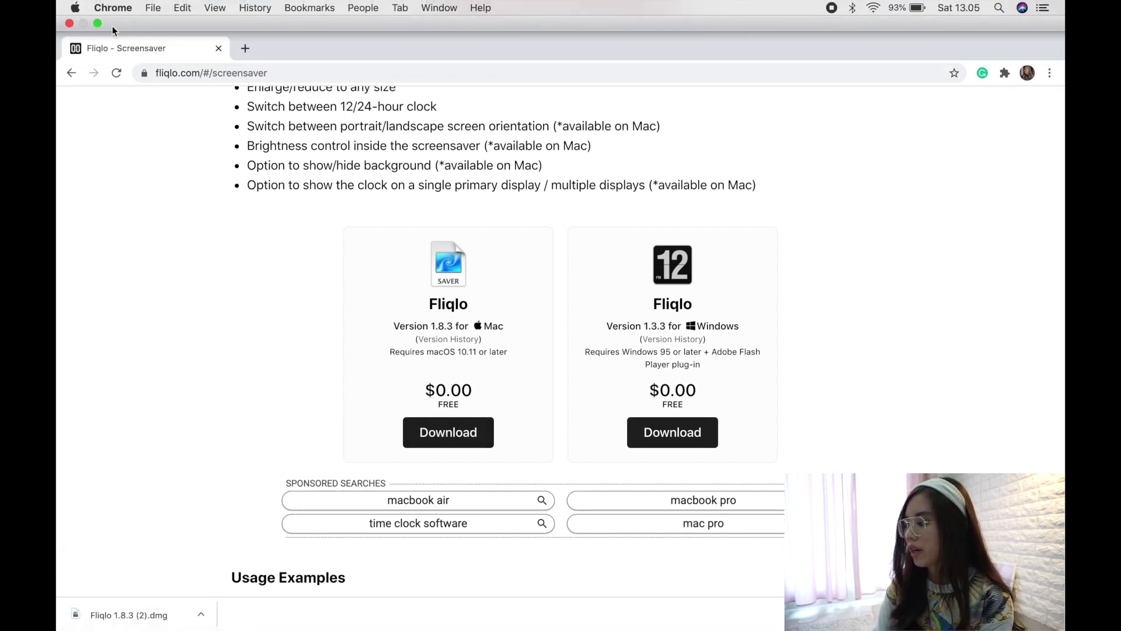
{"action": "left_click", "coordinate": [98, 24]}
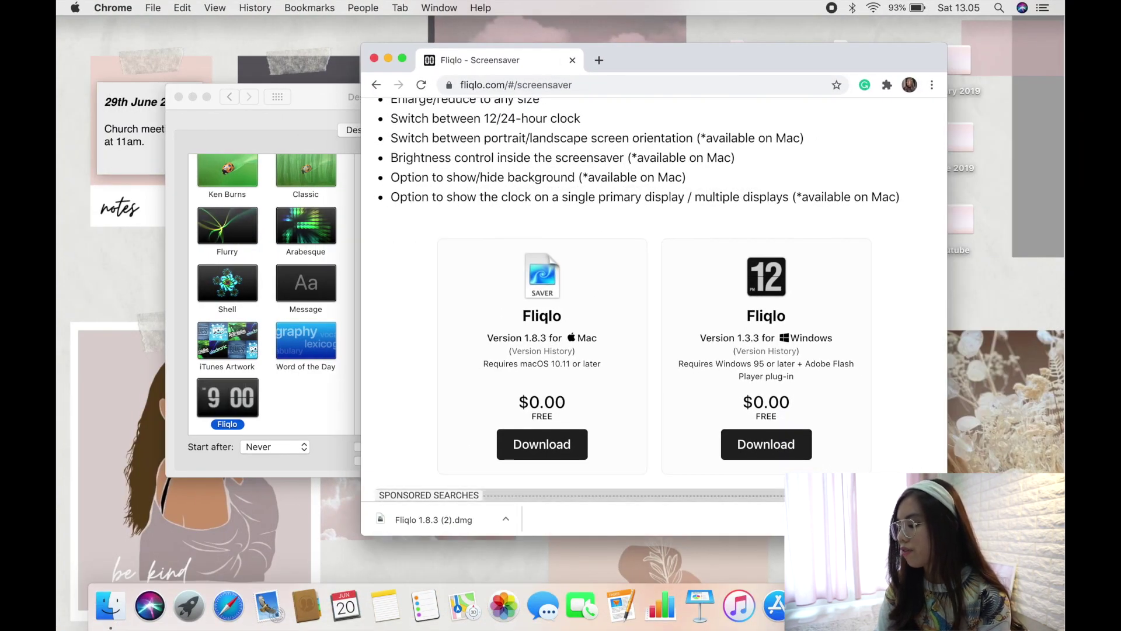
{"action": "left_click_drag", "start_coordinate": [413, 554], "coordinate": [293, 535]}
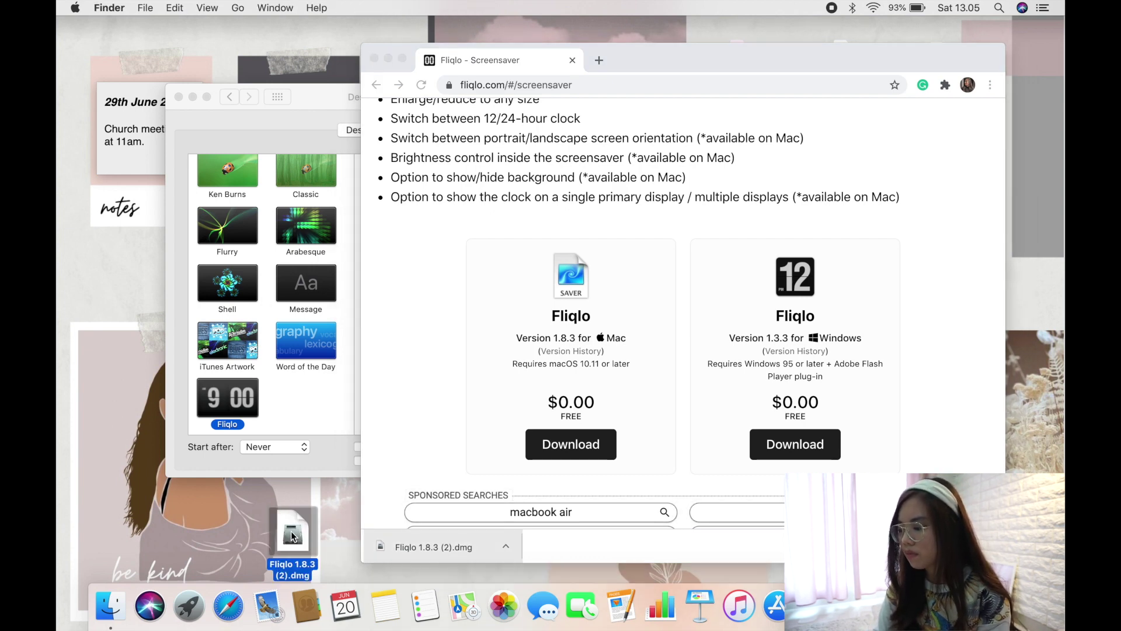
{"action": "double_click", "coordinate": [292, 536]}
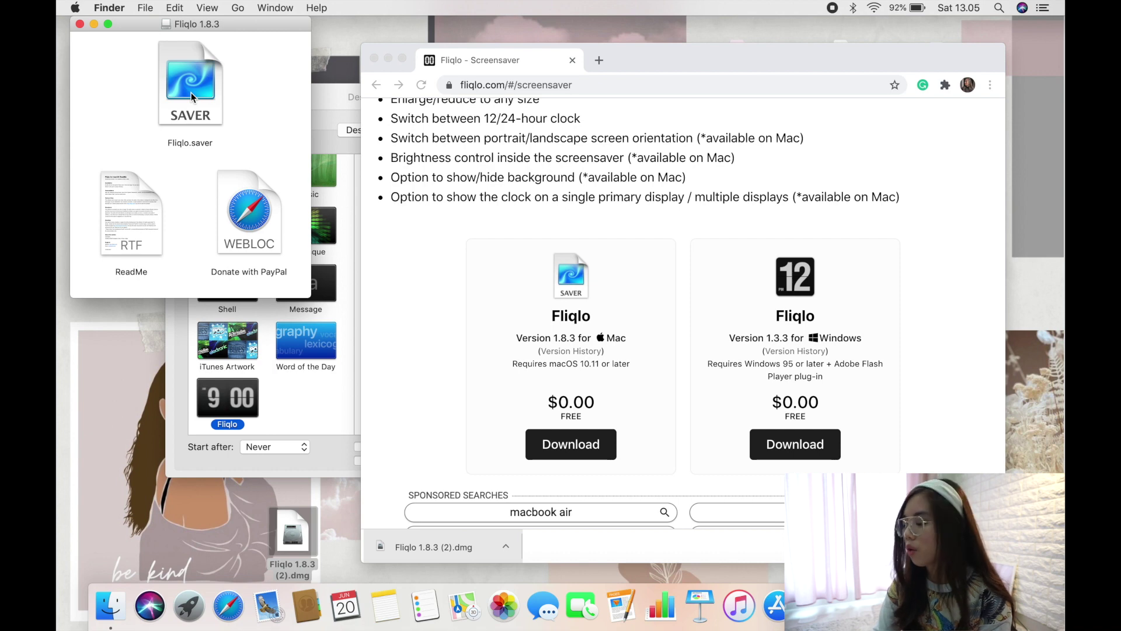
Preview Fliqlo from the screen saver settings, then bring the Fliqlo disk image window forward.
{"action": "left_click", "coordinate": [234, 307]}
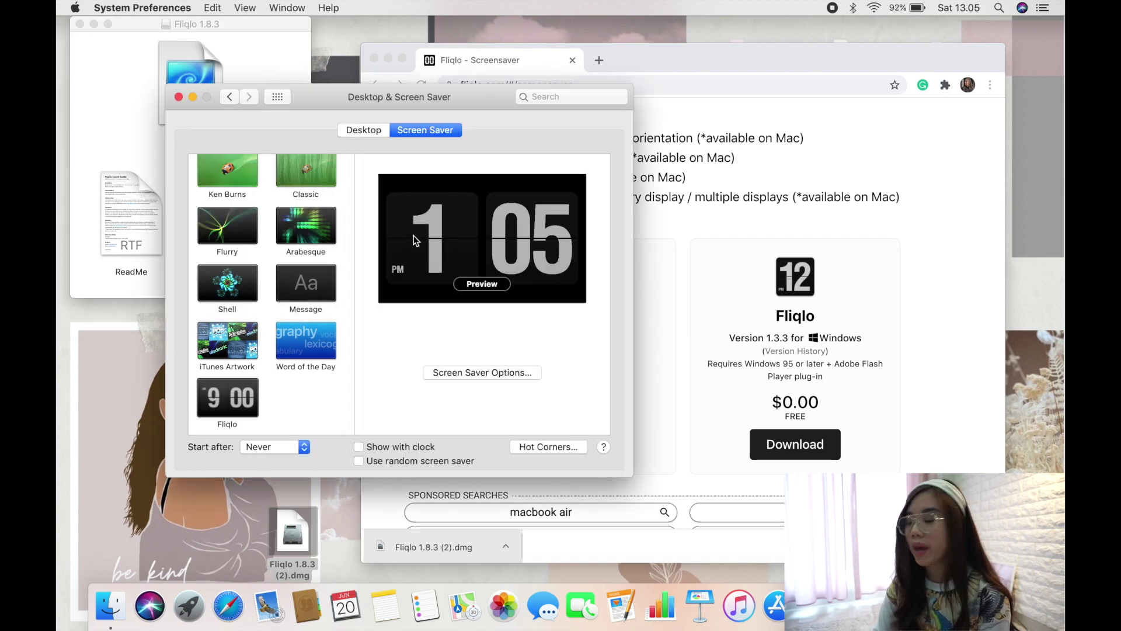
{"action": "left_click", "coordinate": [231, 66]}
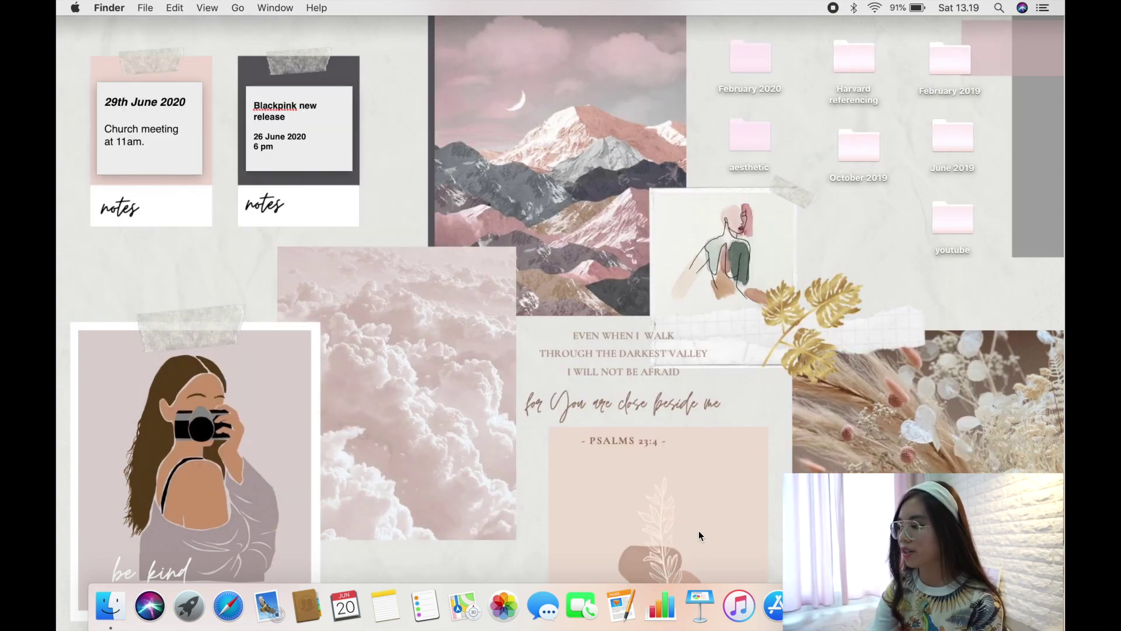
{"action": "left_click", "coordinate": [318, 10]}
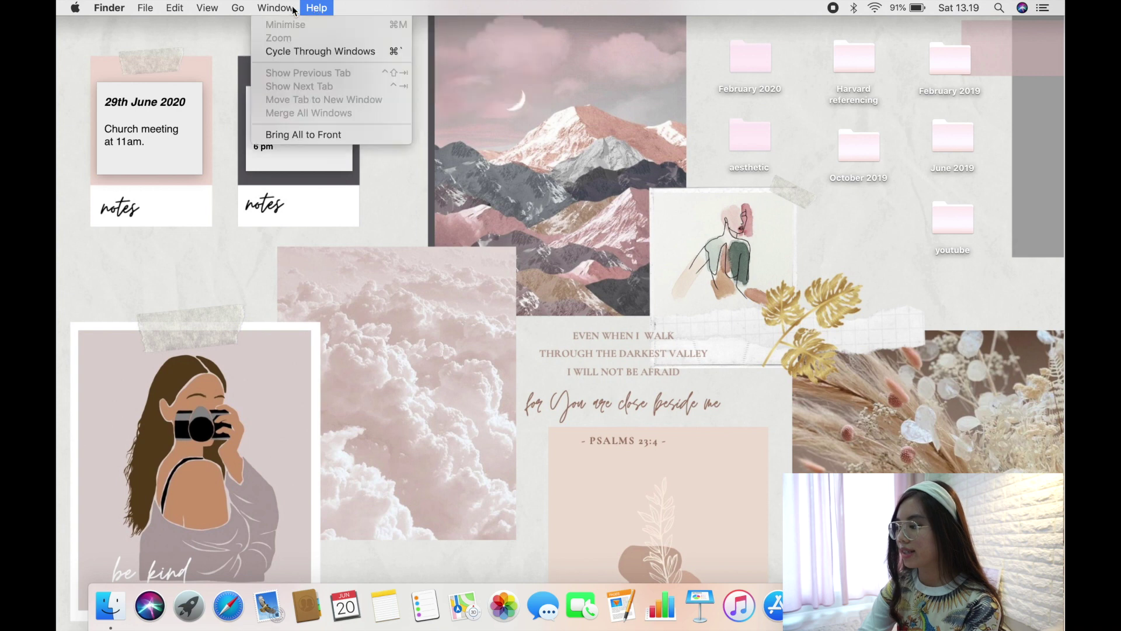
Dismiss the open menu and launch System Preferences from the Dock.
{"action": "mouse_move", "coordinate": [204, 6]}
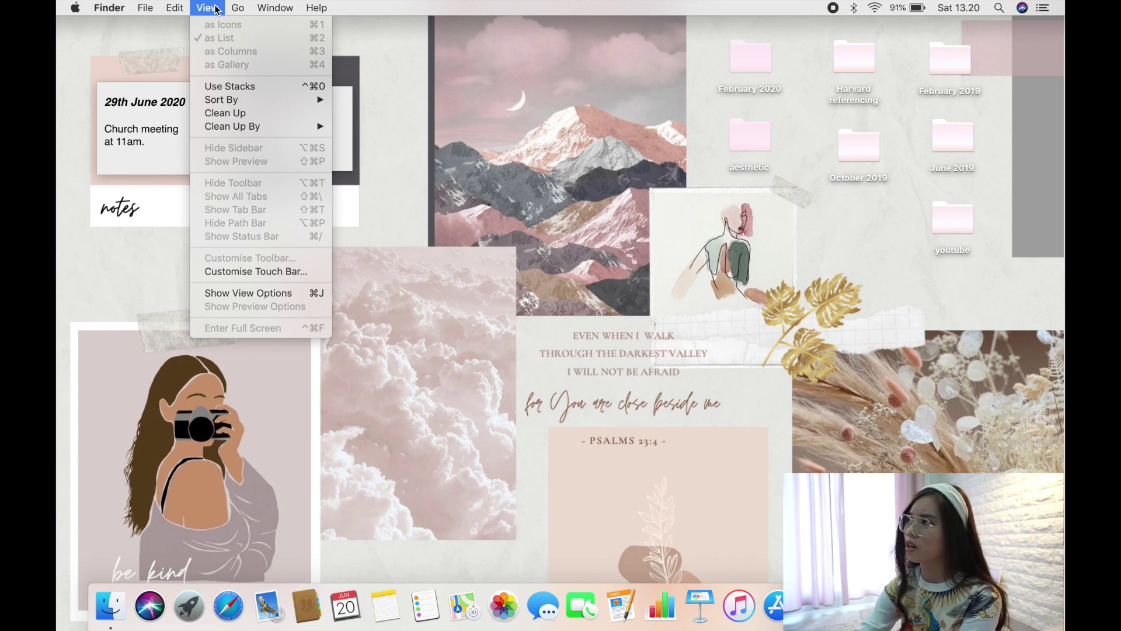
{"action": "left_click", "coordinate": [216, 9]}
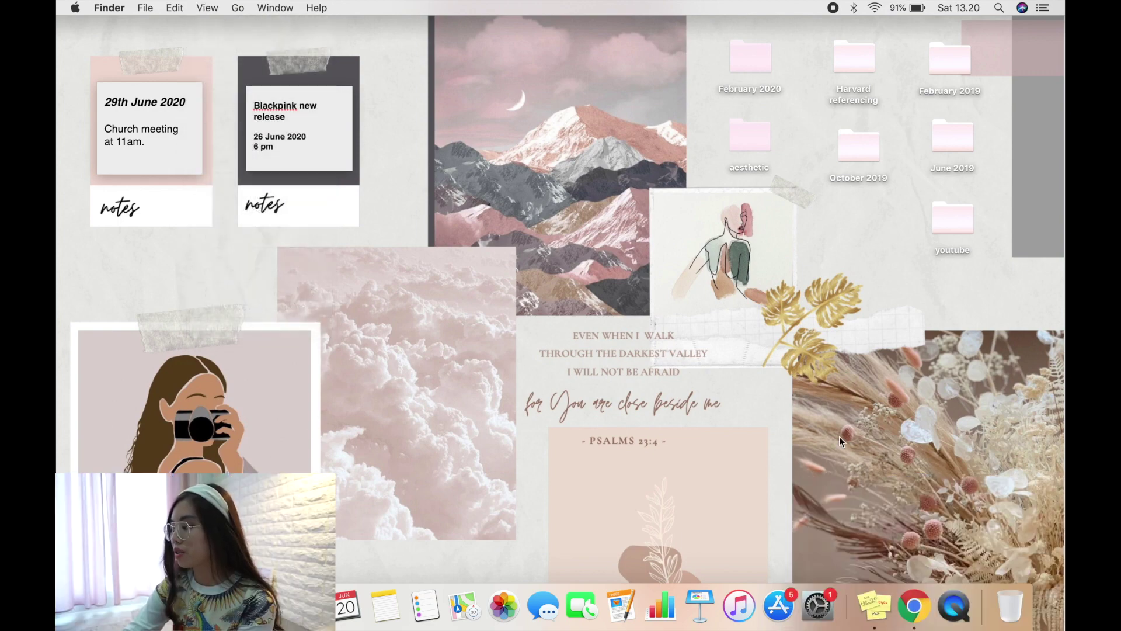
{"action": "left_click", "coordinate": [818, 602]}
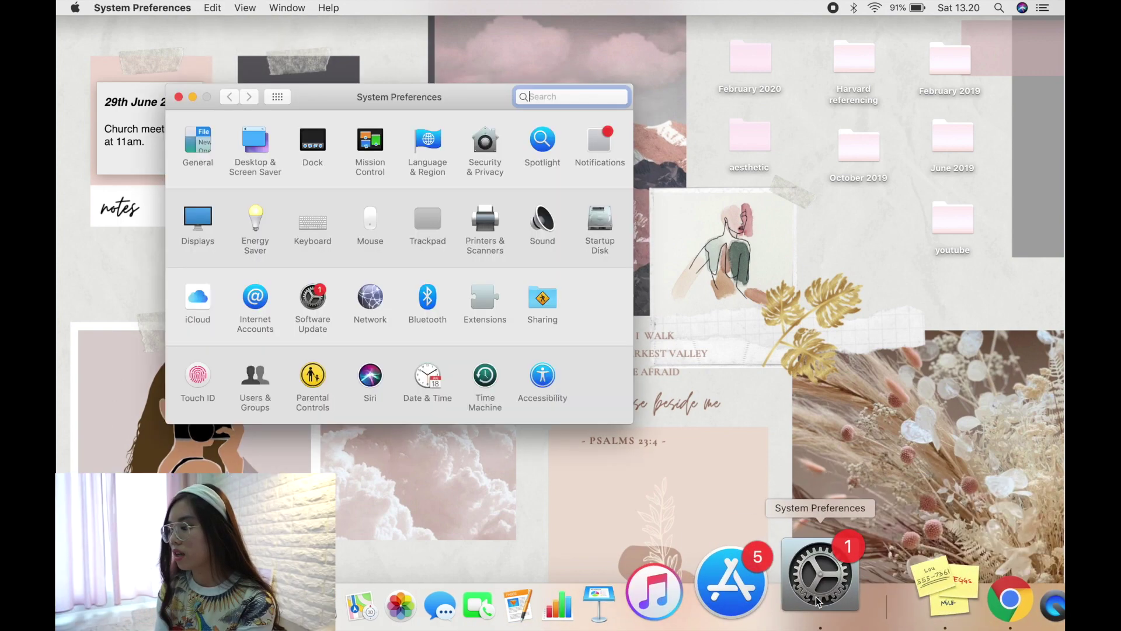
In General, try purple through graphite accent colours and settle on yellow.
{"action": "left_click", "coordinate": [204, 140]}
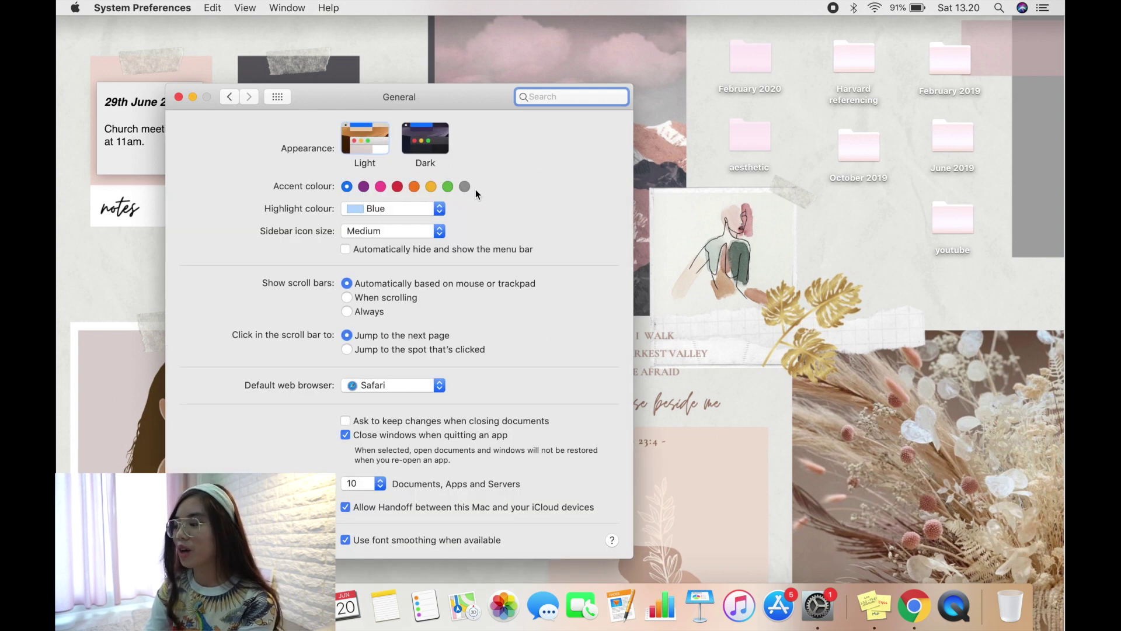
{"action": "left_click", "coordinate": [363, 187]}
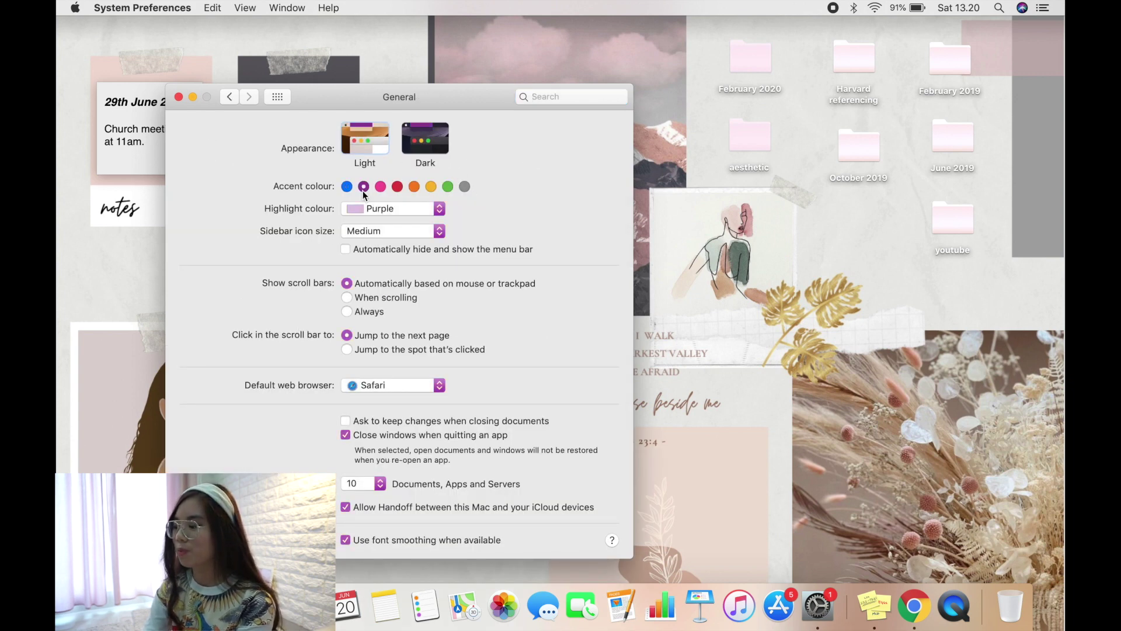
{"action": "left_click", "coordinate": [380, 187]}
{"action": "left_click", "coordinate": [398, 187]}
{"action": "left_click", "coordinate": [414, 187]}
{"action": "left_click", "coordinate": [431, 187]}
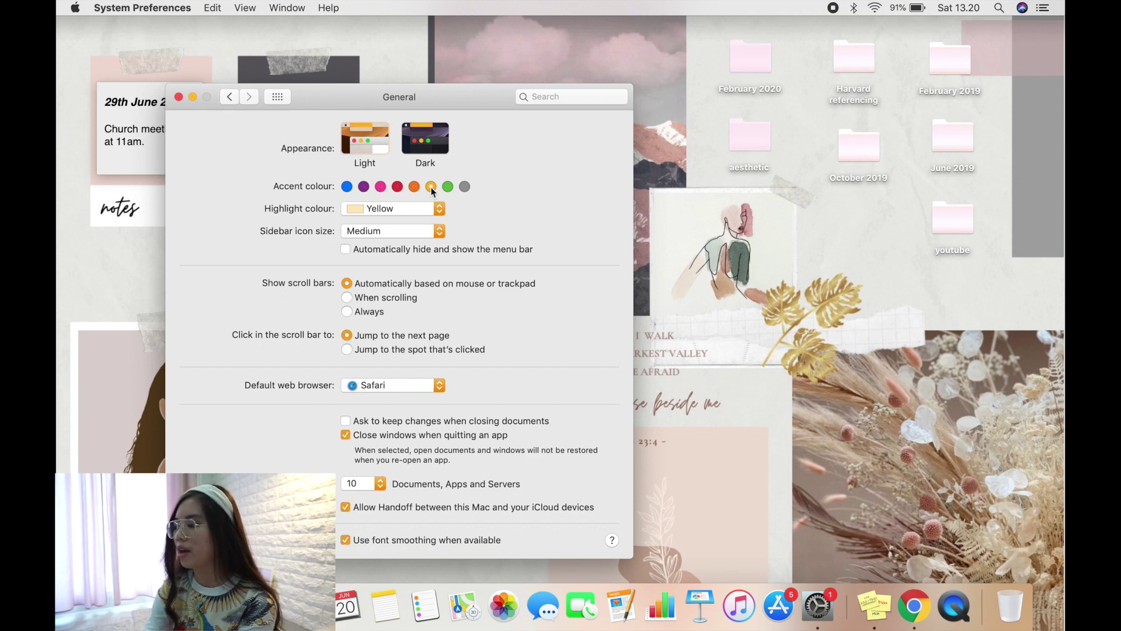
{"action": "left_click", "coordinate": [448, 187]}
{"action": "left_click", "coordinate": [464, 187]}
{"action": "left_click", "coordinate": [246, 8]}
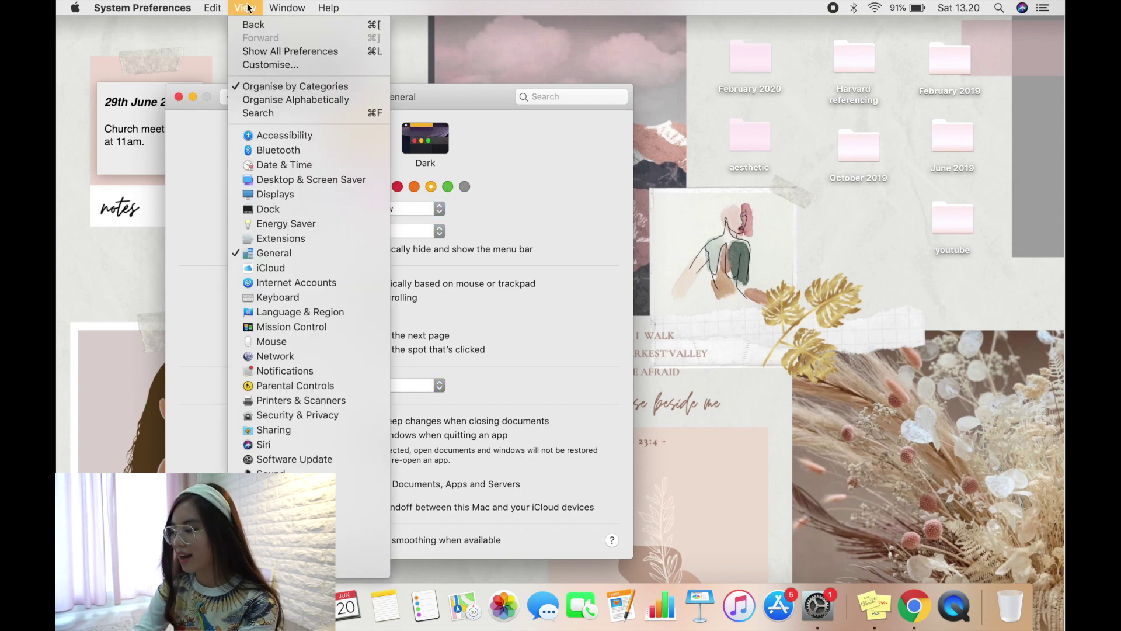
Dismiss the open menu and close the System Preferences window.
{"action": "mouse_move", "coordinate": [215, 6]}
{"action": "left_click", "coordinate": [205, 226]}
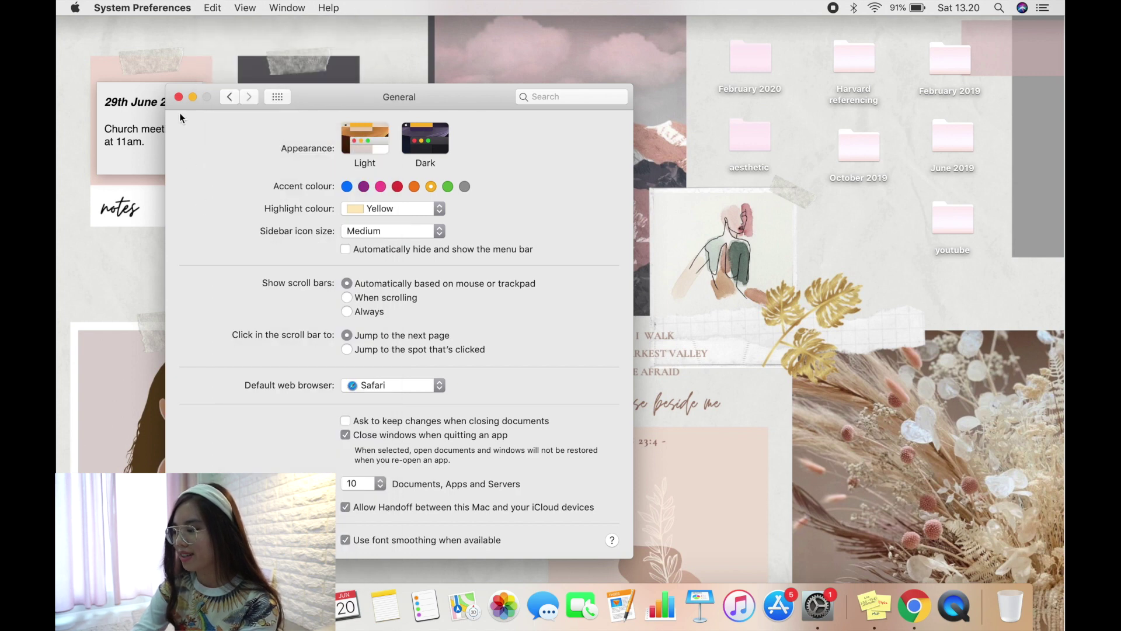
{"action": "left_click", "coordinate": [179, 97]}
{"action": "left_click", "coordinate": [114, 9]}
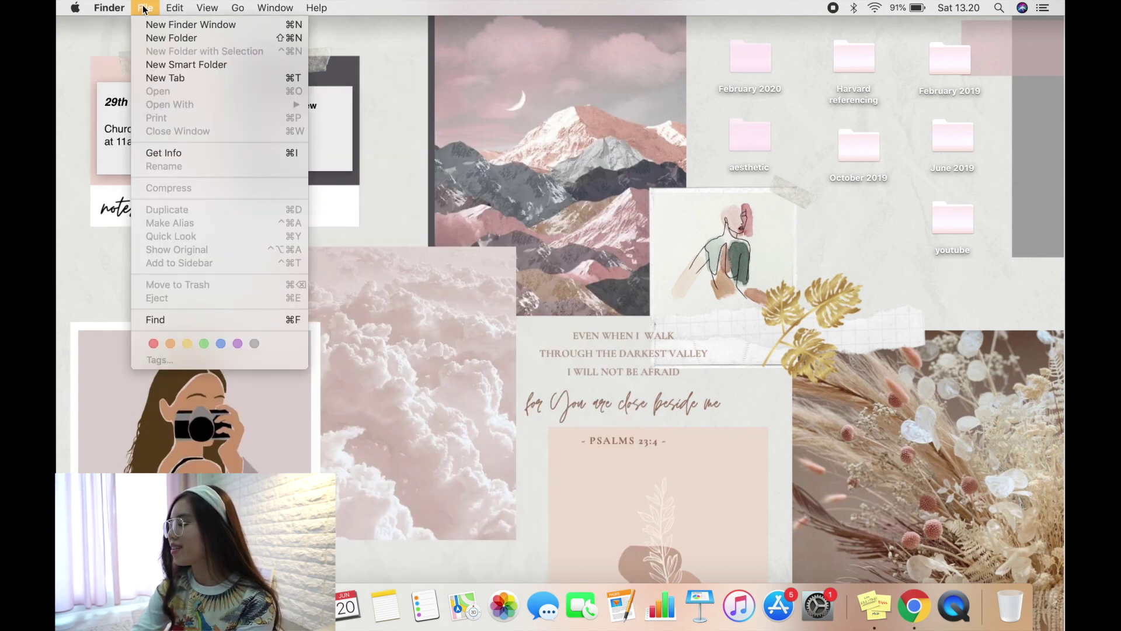
Dismiss the menu bar menus and right-click the Dock separator for its context menu.
{"action": "mouse_move", "coordinate": [210, 8]}
{"action": "mouse_move", "coordinate": [258, 16]}
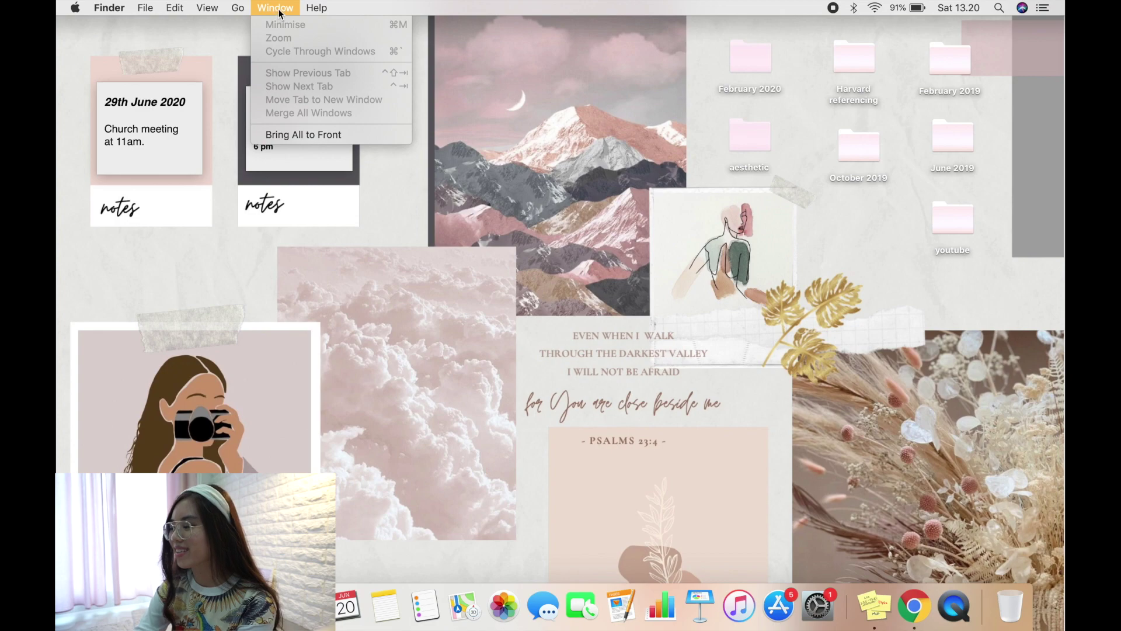
{"action": "left_click", "coordinate": [357, 210]}
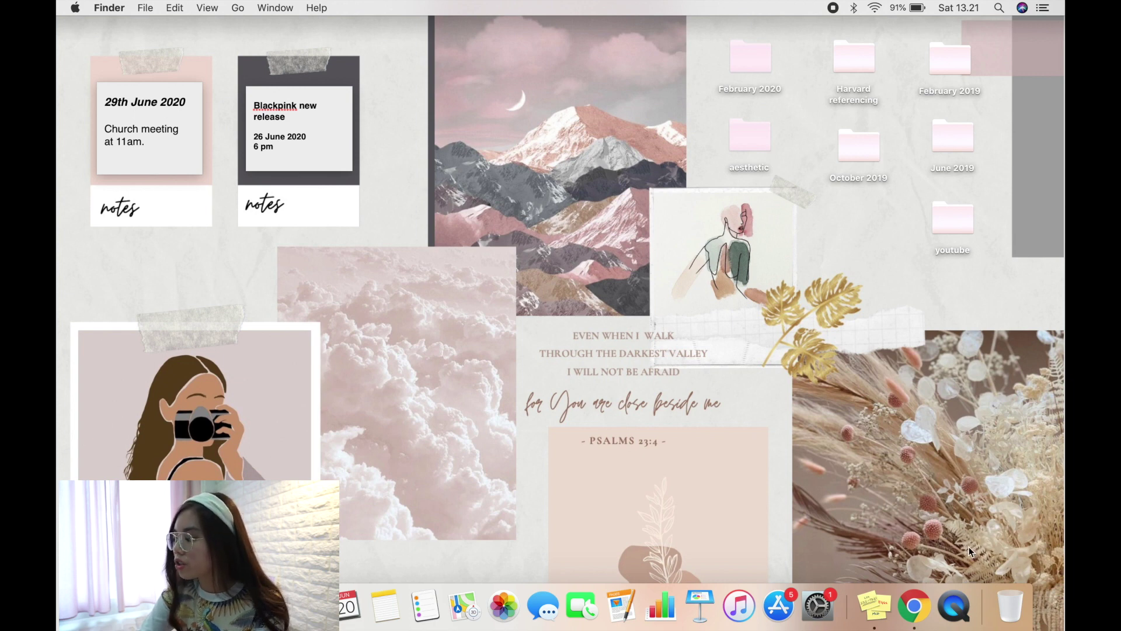
{"action": "right_click", "coordinate": [980, 602]}
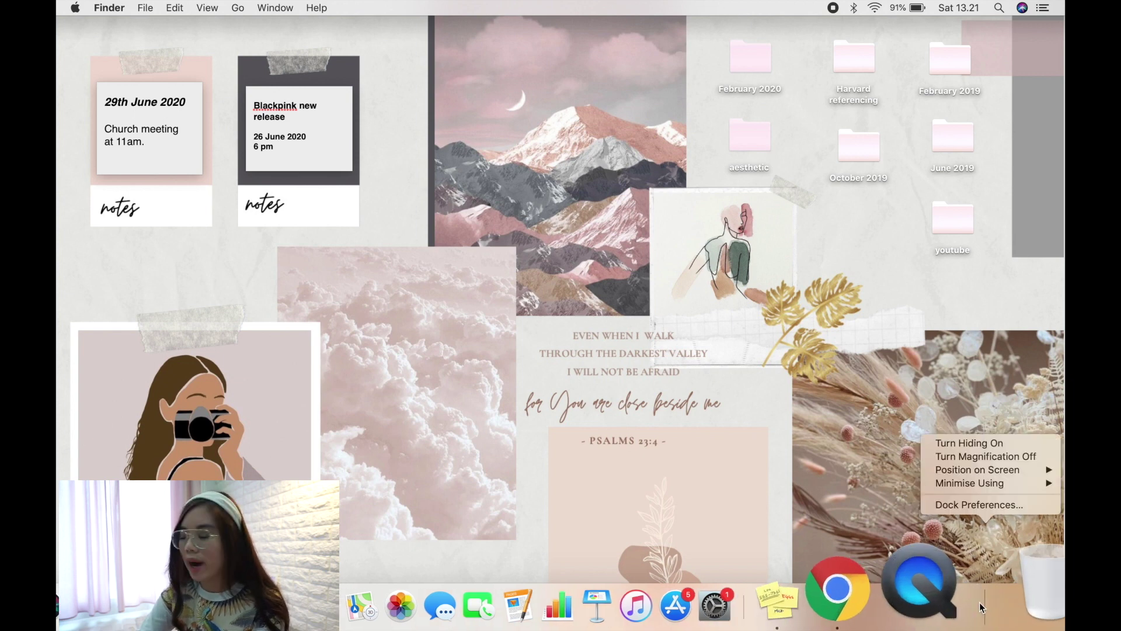
Turn on 'Automatically hide and show the Dock' in Dock Preferences and close it.
{"action": "left_click", "coordinate": [956, 502]}
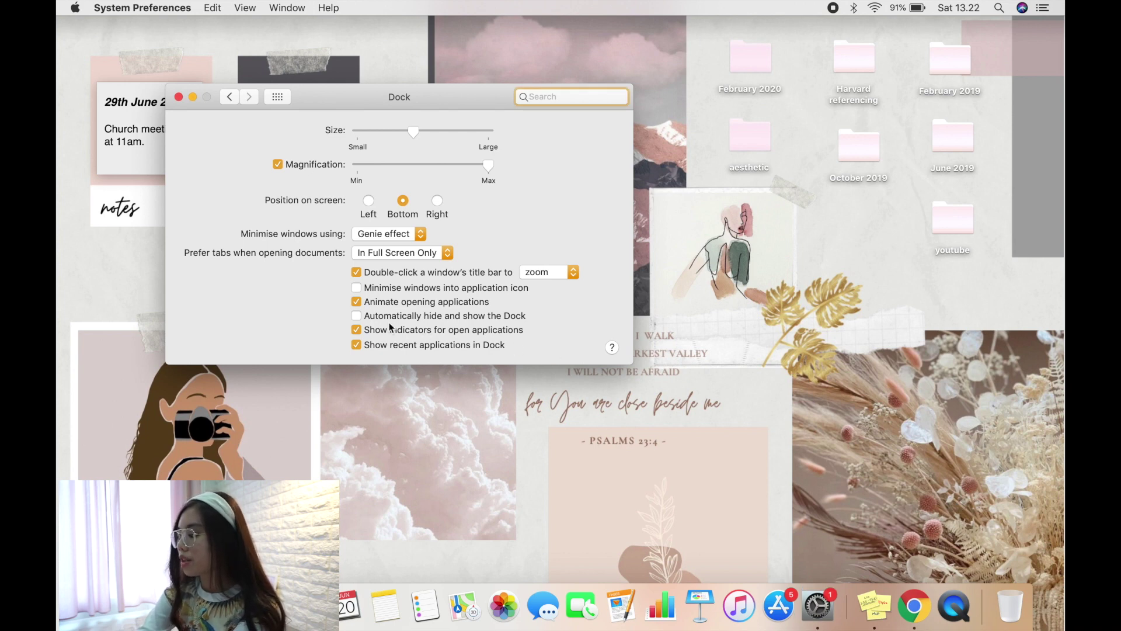
{"action": "left_click", "coordinate": [356, 316]}
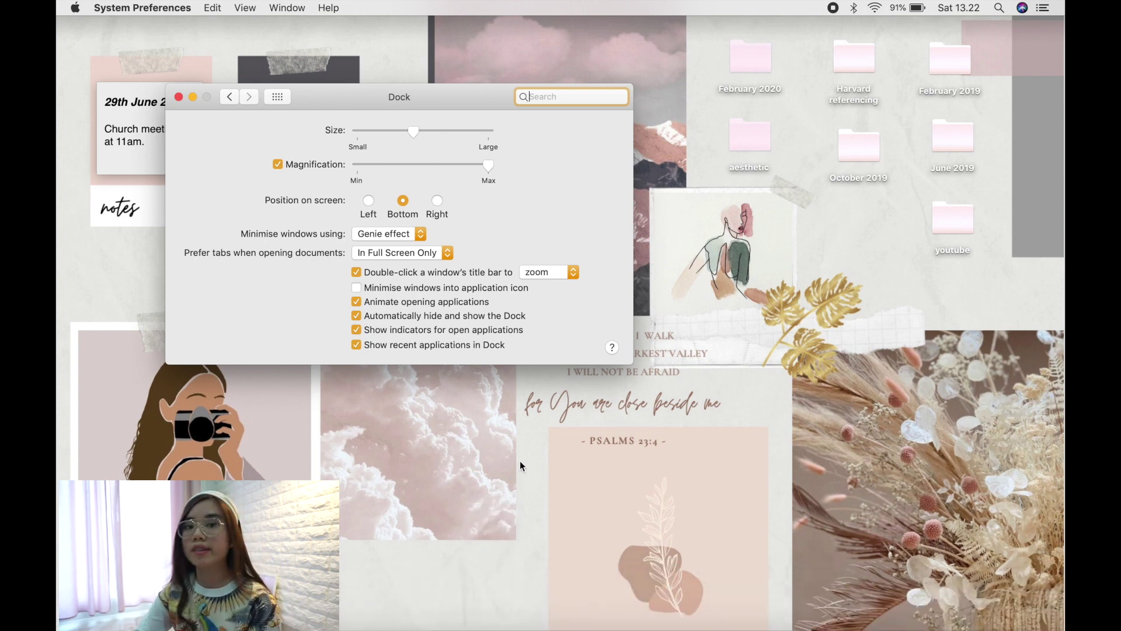
{"action": "left_click", "coordinate": [179, 97]}
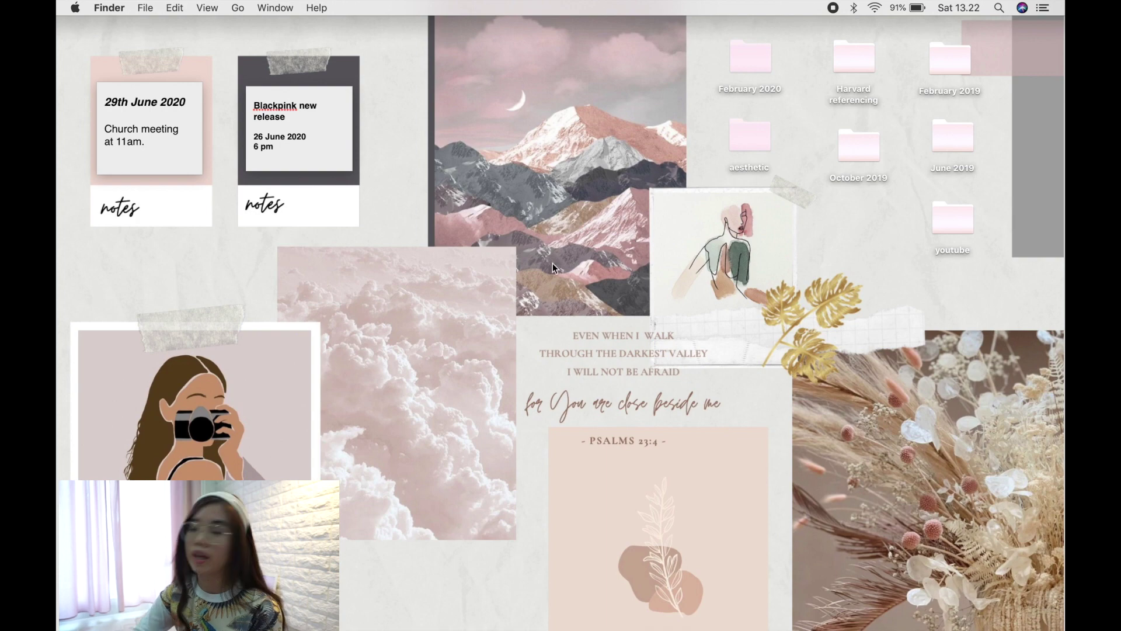
Reopen Dock Preferences, turn automatic Dock hiding back off, and close the window.
{"action": "mouse_move", "coordinate": [569, 626]}
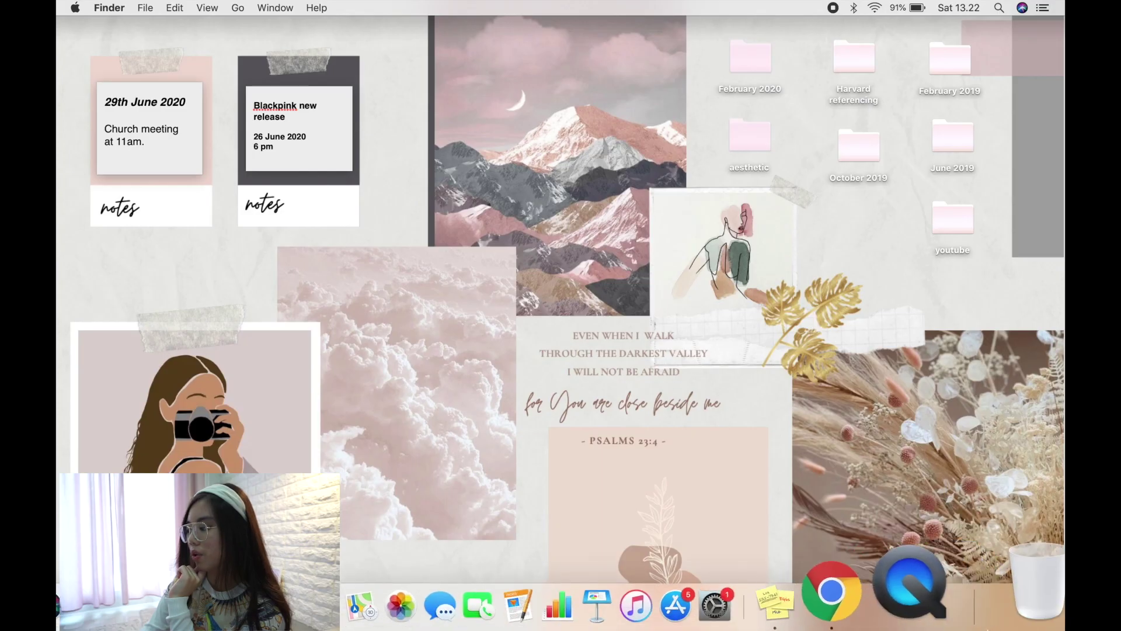
{"action": "right_click", "coordinate": [978, 613]}
{"action": "left_click", "coordinate": [976, 504]}
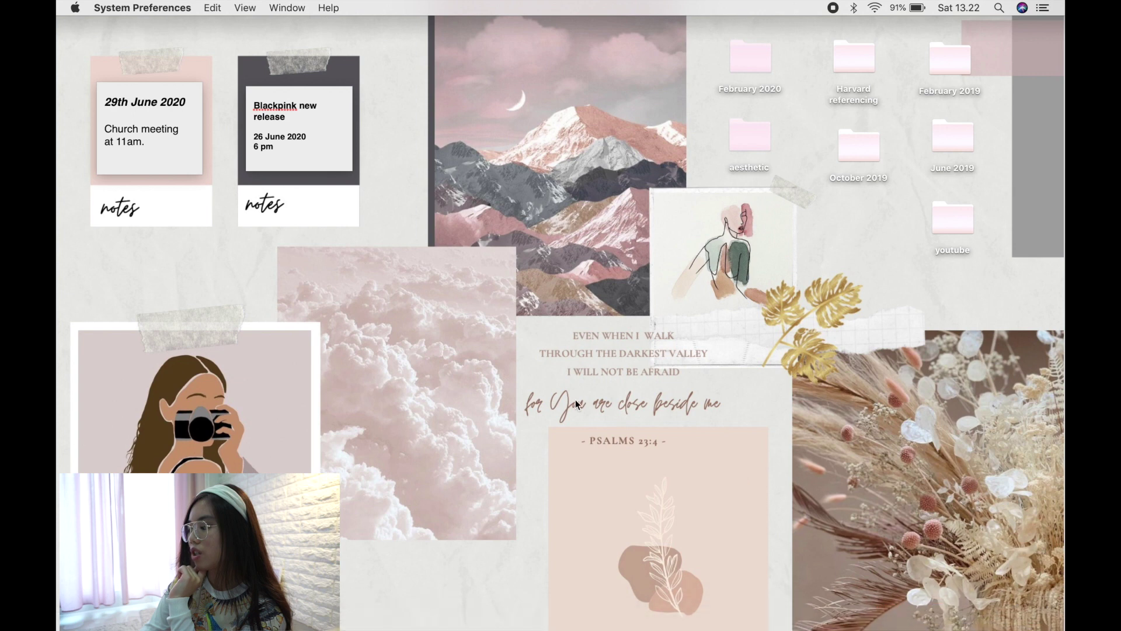
{"action": "left_click", "coordinate": [357, 316]}
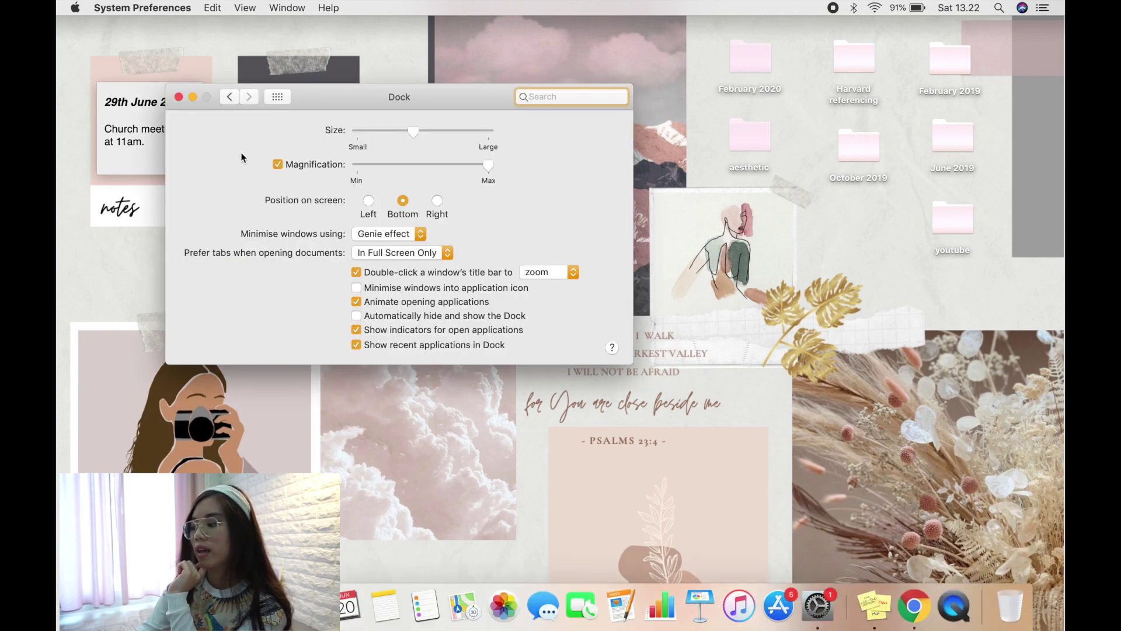
{"action": "left_click", "coordinate": [179, 97]}
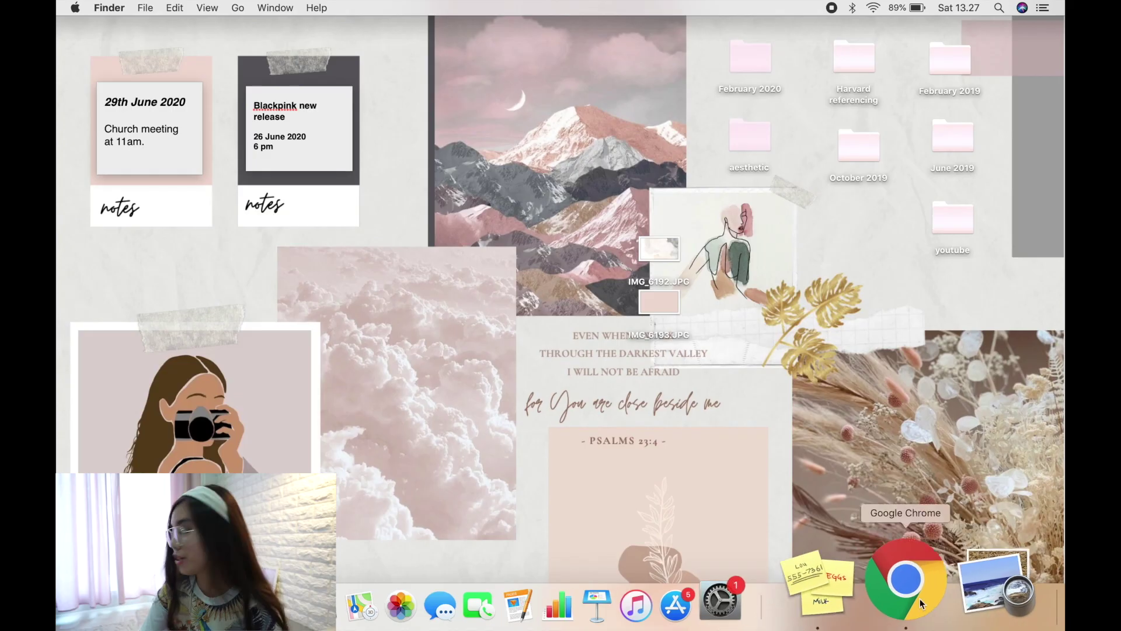
Enlarge the Chrome new-tab window and upload the IMG_6192.JPG watercolour image as background.
{"action": "left_click", "coordinate": [919, 597]}
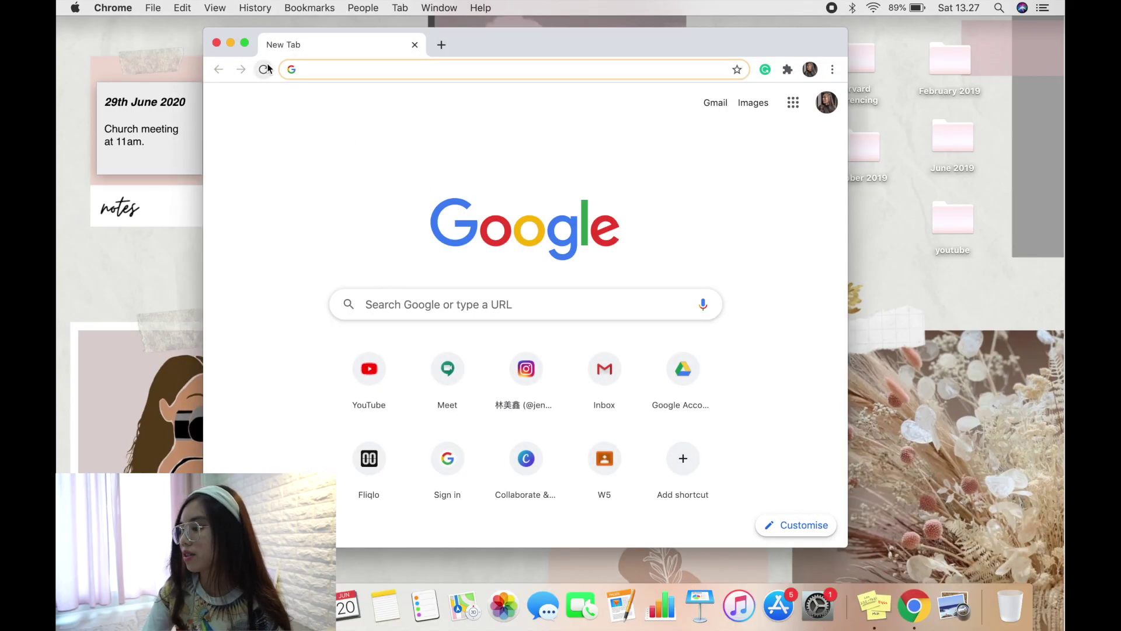
{"action": "left_click_drag", "start_coordinate": [201, 445], "coordinate": [72, 446]}
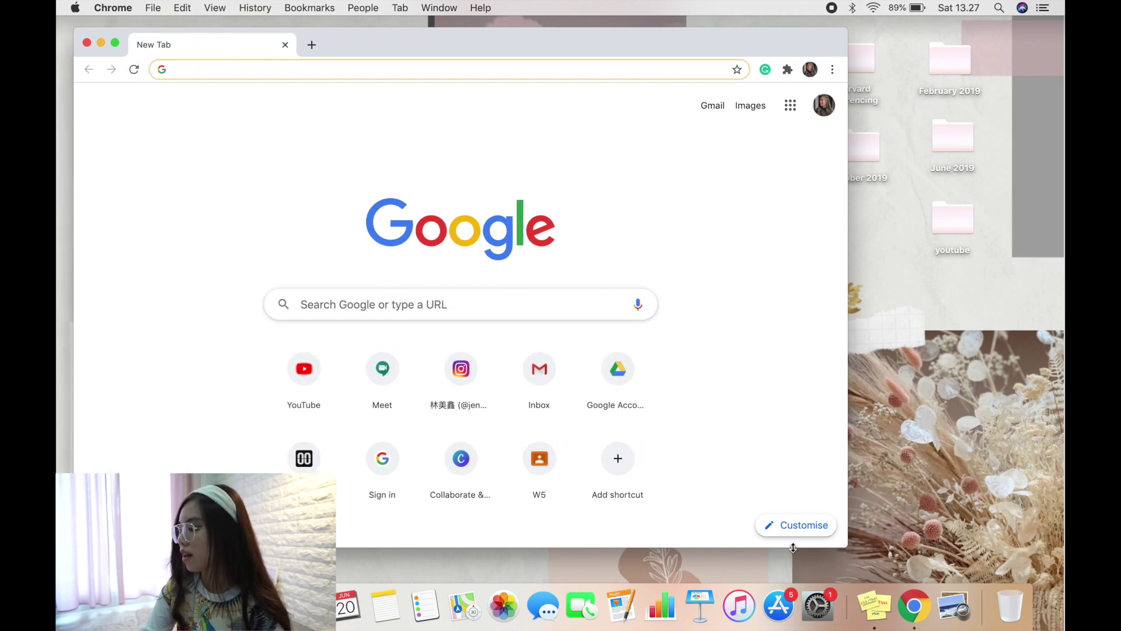
{"action": "left_click_drag", "start_coordinate": [864, 554], "coordinate": [910, 587]}
{"action": "left_click", "coordinate": [854, 546]}
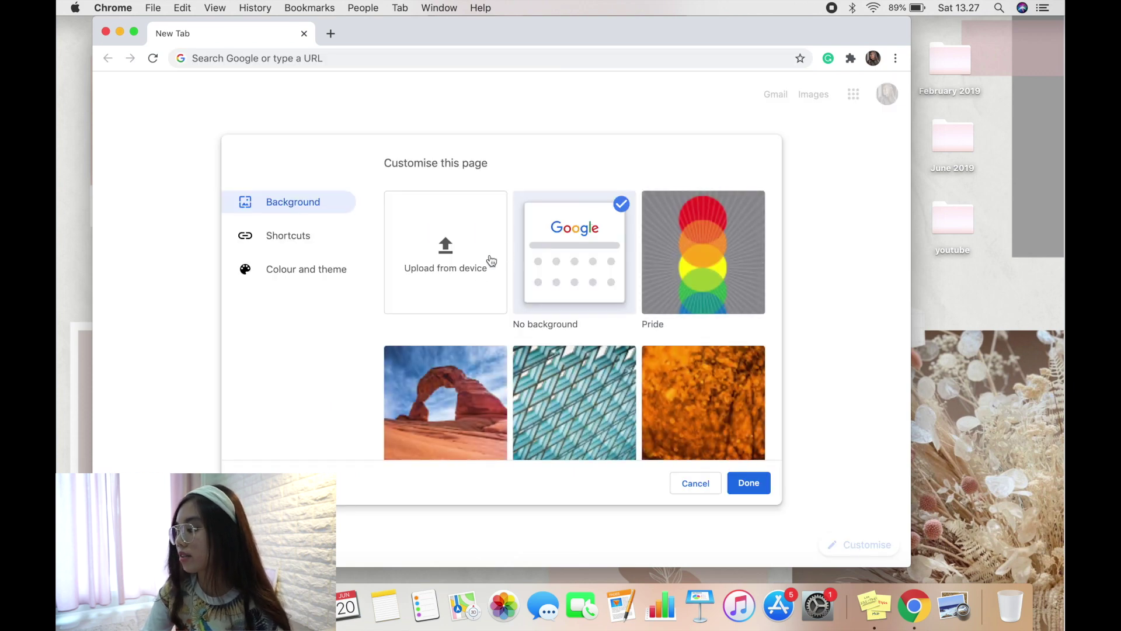
{"action": "left_click", "coordinate": [476, 269]}
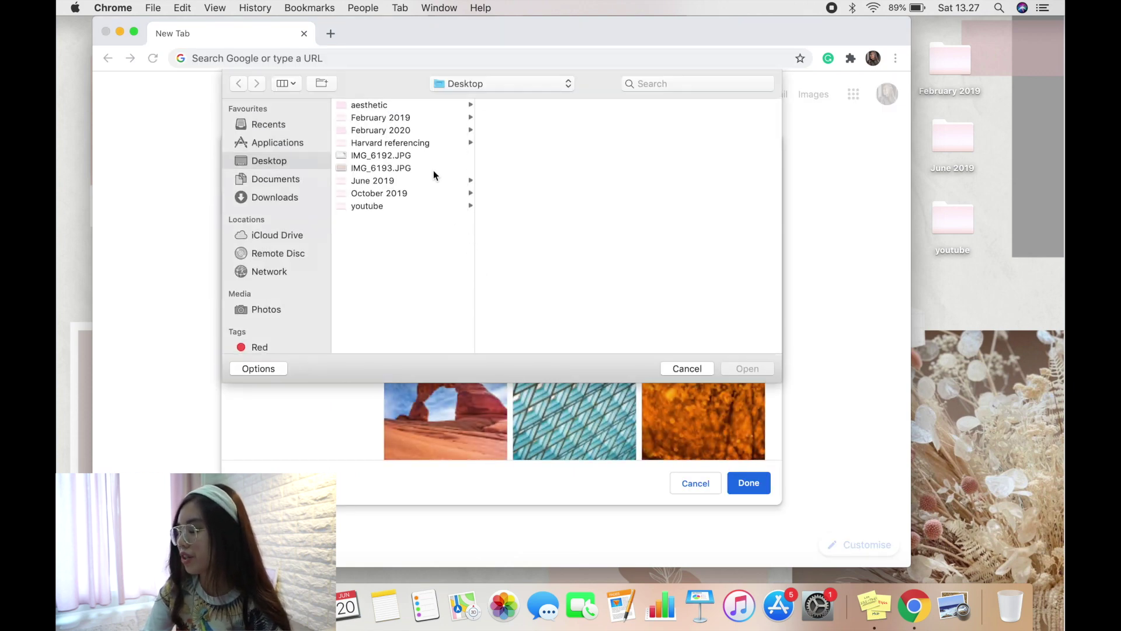
{"action": "left_click", "coordinate": [425, 156]}
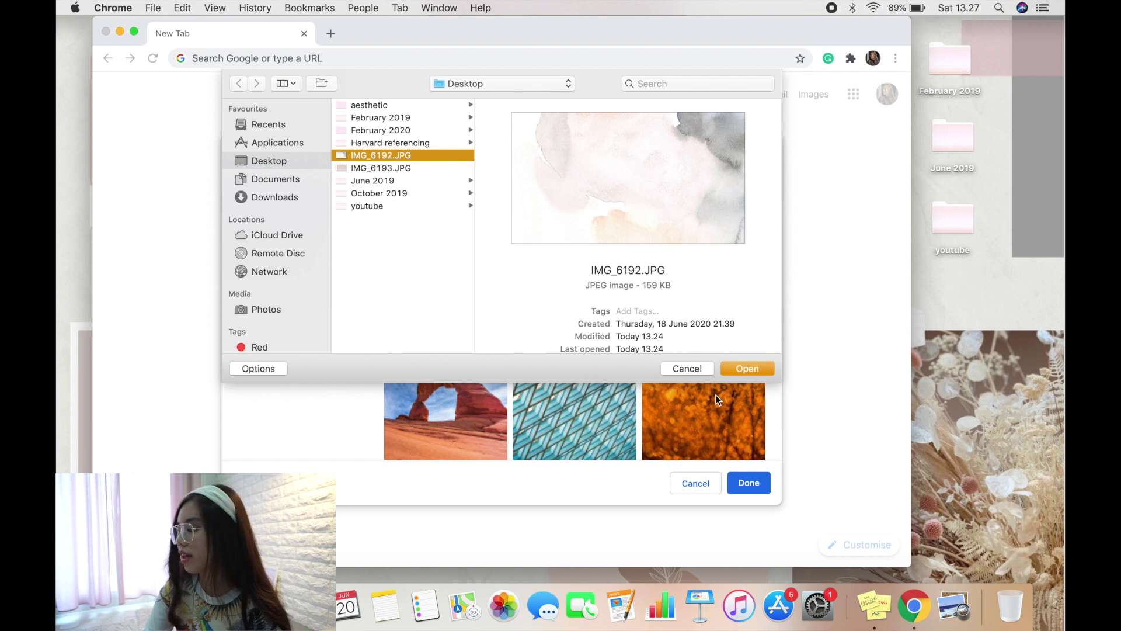
{"action": "left_click", "coordinate": [738, 370]}
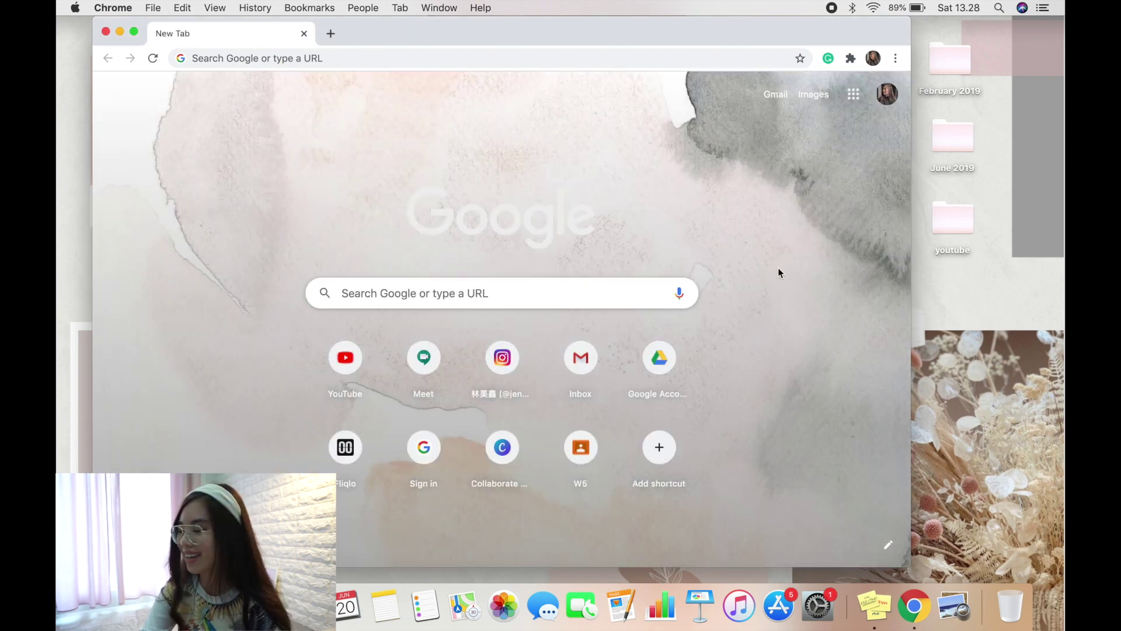
Replace the new-tab background with IMG_6193.JPG from the Desktop and click Done.
{"action": "left_click", "coordinate": [888, 546]}
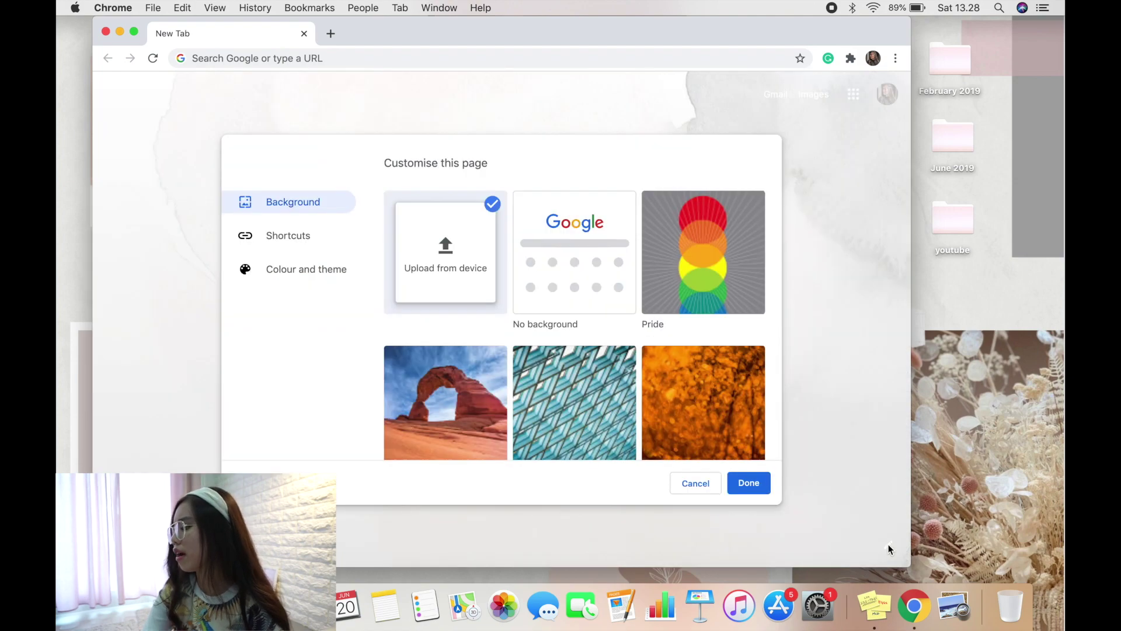
{"action": "left_click", "coordinate": [450, 264]}
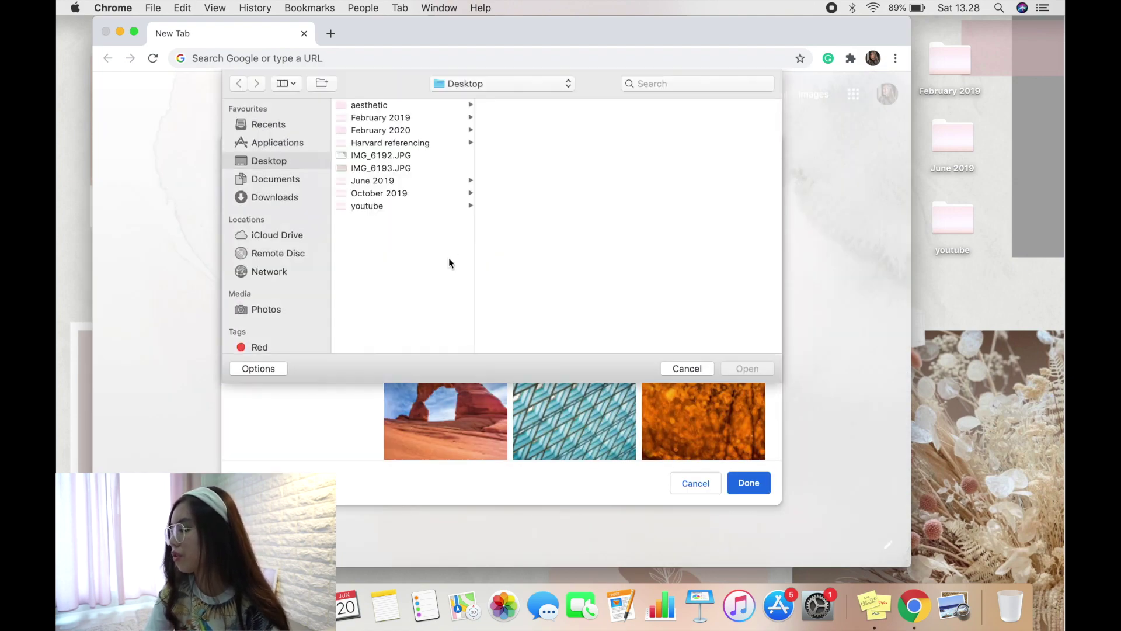
{"action": "left_click", "coordinate": [391, 168]}
{"action": "left_click", "coordinate": [745, 369]}
{"action": "left_click", "coordinate": [760, 488]}
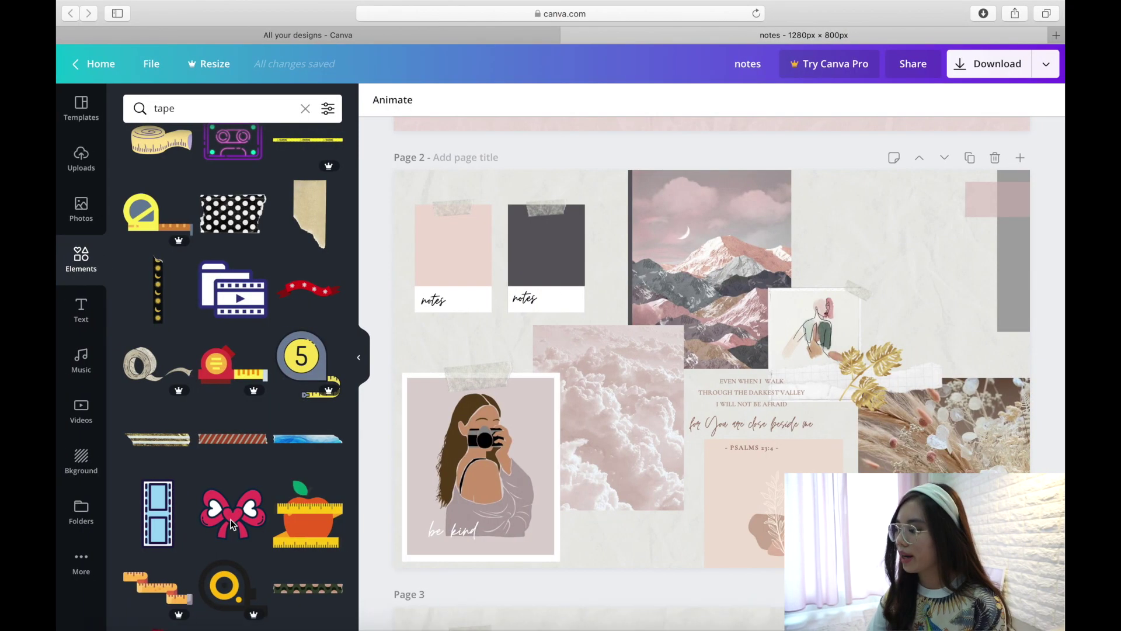
Show Templates, select the pink notes card and cloud photo, then switch to All your designs.
{"action": "left_click", "coordinate": [78, 121]}
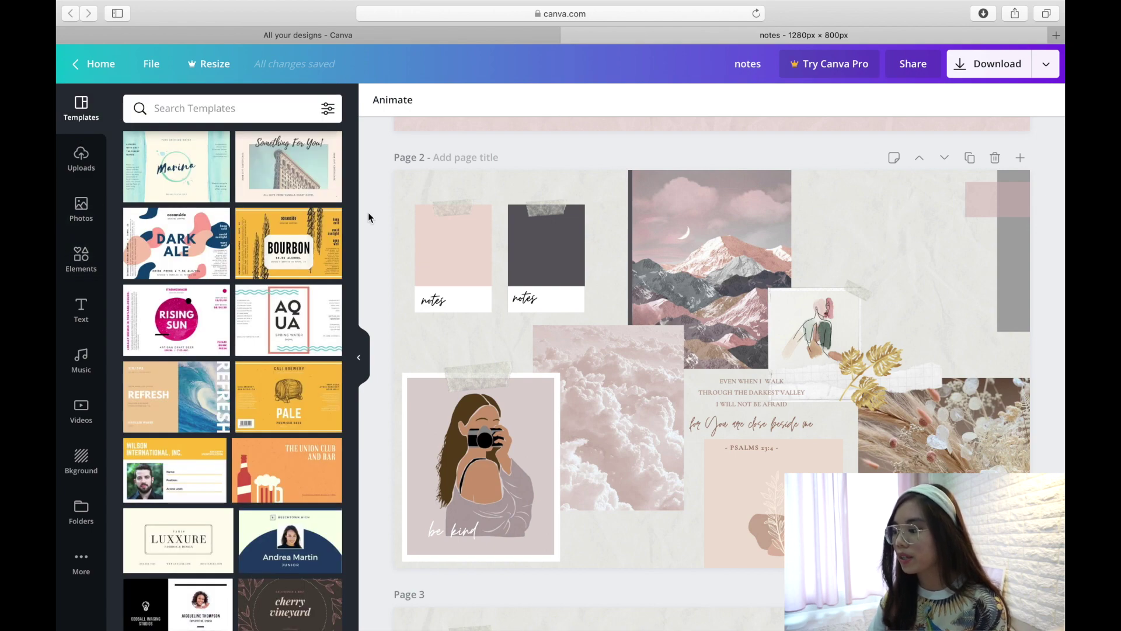
{"action": "left_click", "coordinate": [432, 250]}
{"action": "left_click", "coordinate": [542, 270]}
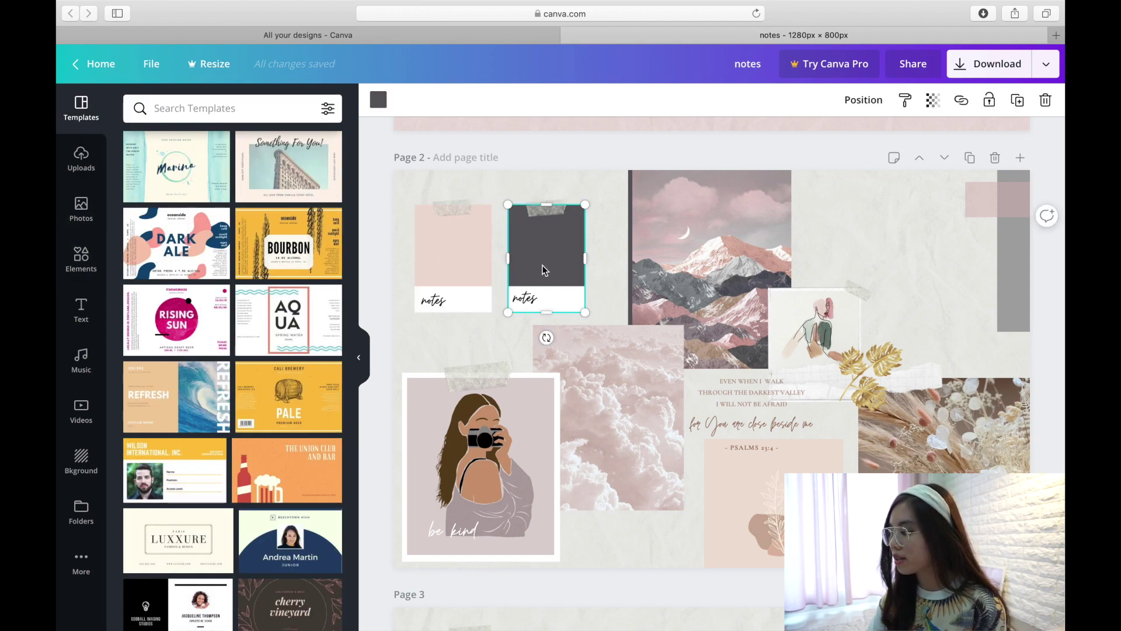
{"action": "left_click", "coordinate": [644, 403]}
{"action": "left_click", "coordinate": [602, 381]}
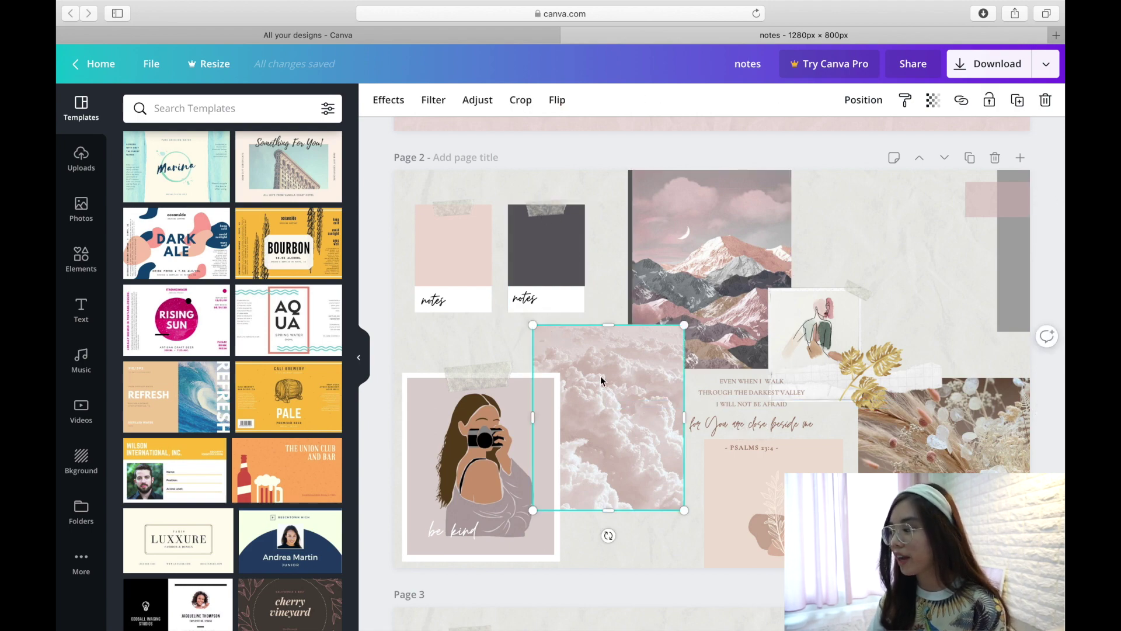
{"action": "left_click", "coordinate": [496, 36]}
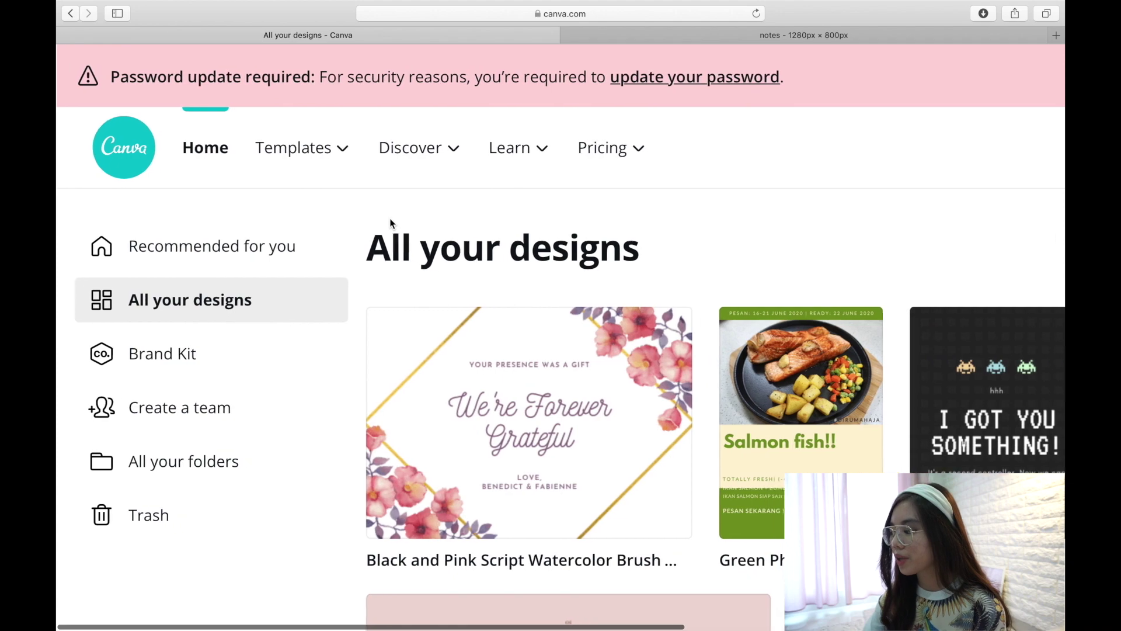
Start a new Canva design with custom dimensions of 1280 × 800 px.
{"action": "scroll", "coordinate": [696, 233], "scroll_direction": "down", "scroll_amount": 3}
{"action": "scroll", "coordinate": [697, 234], "scroll_direction": "left", "scroll_amount": 3}
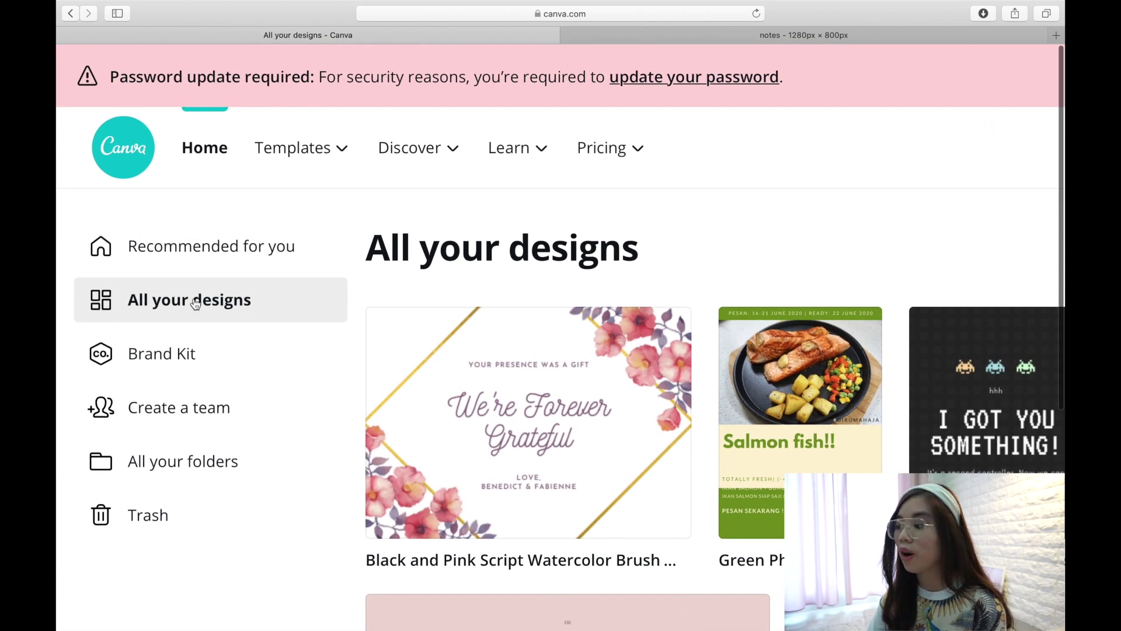
{"action": "scroll", "coordinate": [748, 209], "scroll_direction": "right", "scroll_amount": 10}
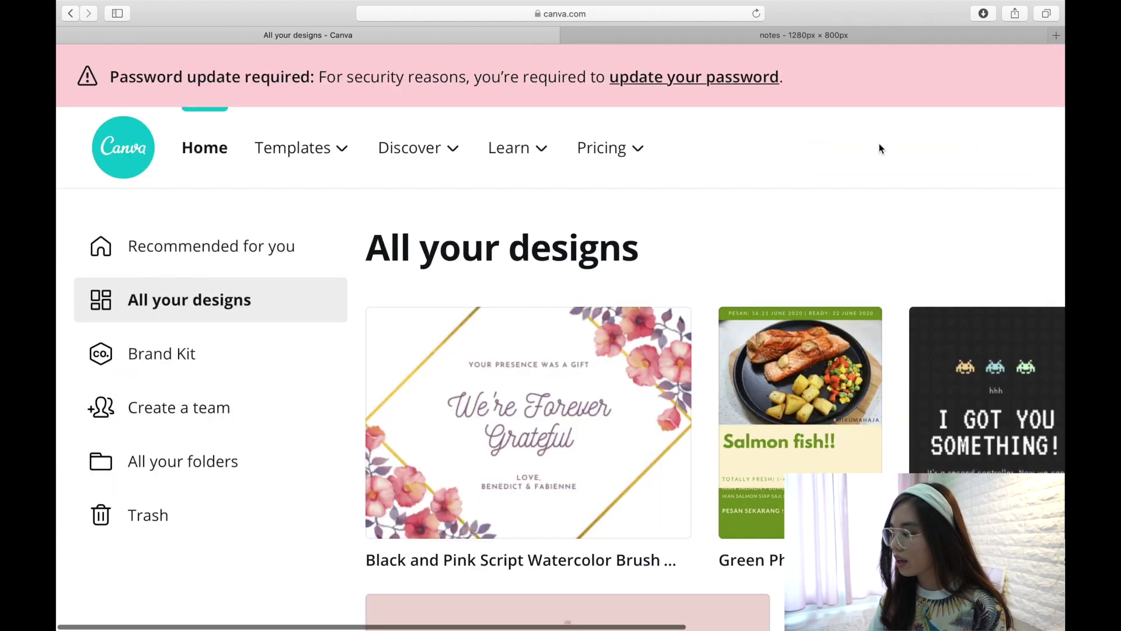
{"action": "left_click", "coordinate": [881, 149]}
{"action": "left_click", "coordinate": [682, 264]}
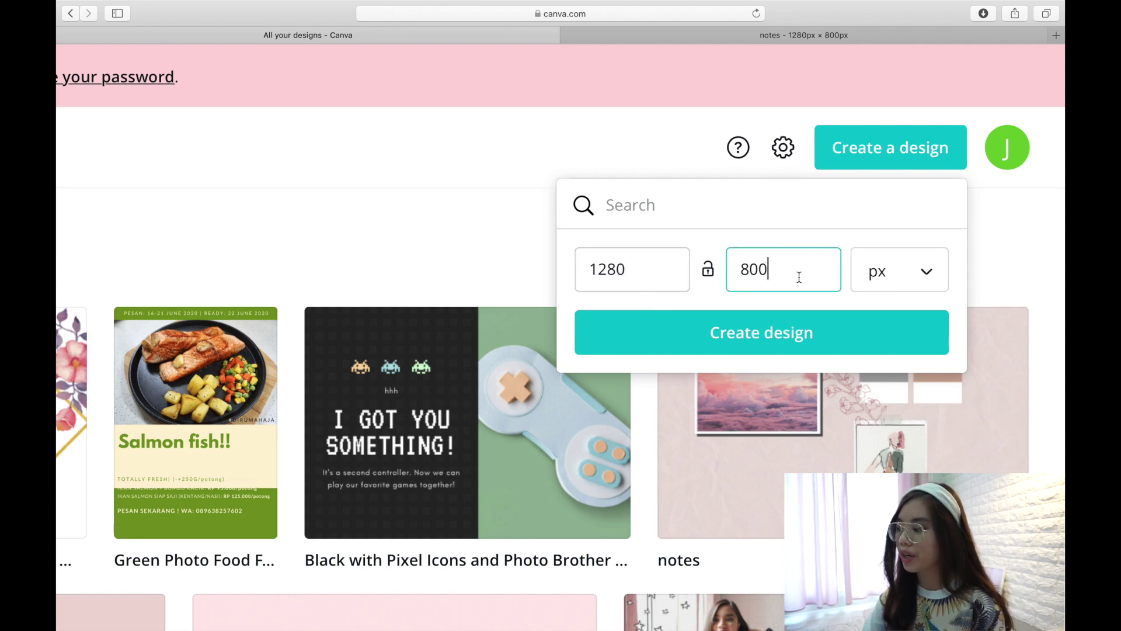
{"action": "left_click", "coordinate": [774, 323]}
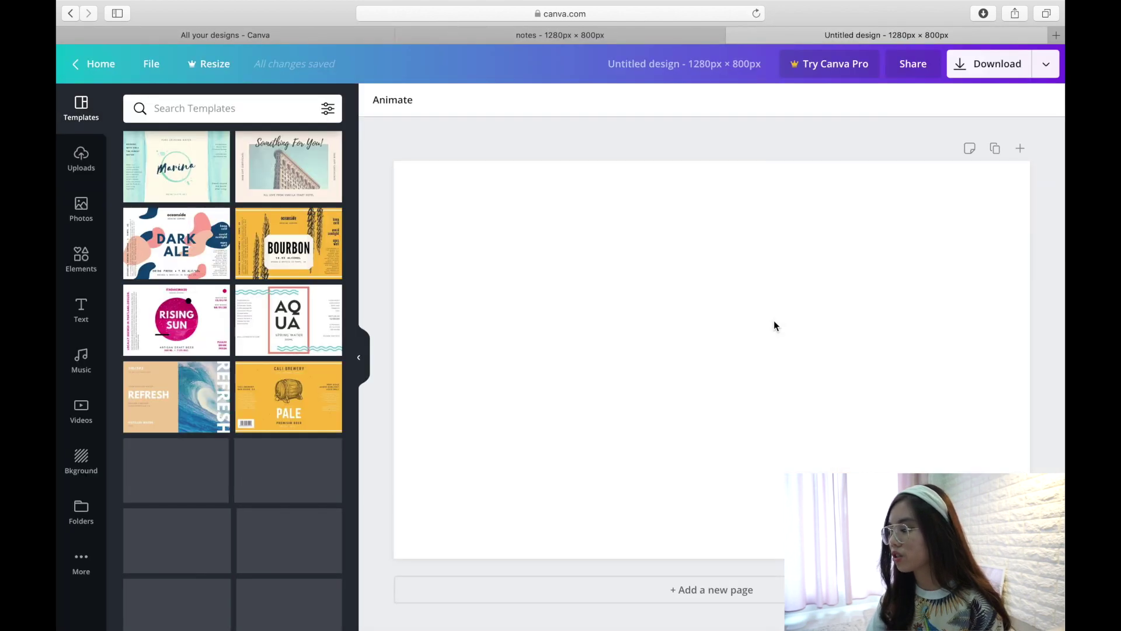
Go to Pinterest in a new browser tab.
{"action": "left_click", "coordinate": [1056, 37]}
{"action": "type", "text": "pinterest.com"}
{"action": "key", "text": "Return"}
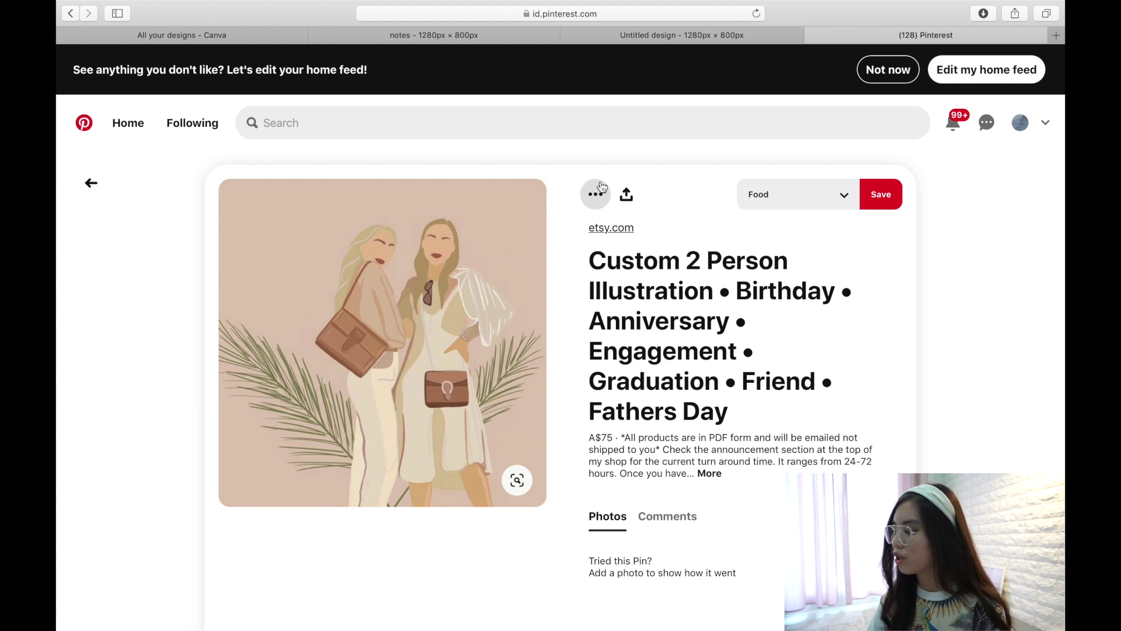
Download the two-women pin image and drag the JPEG from Finder onto the Canva page.
{"action": "left_click", "coordinate": [596, 196]}
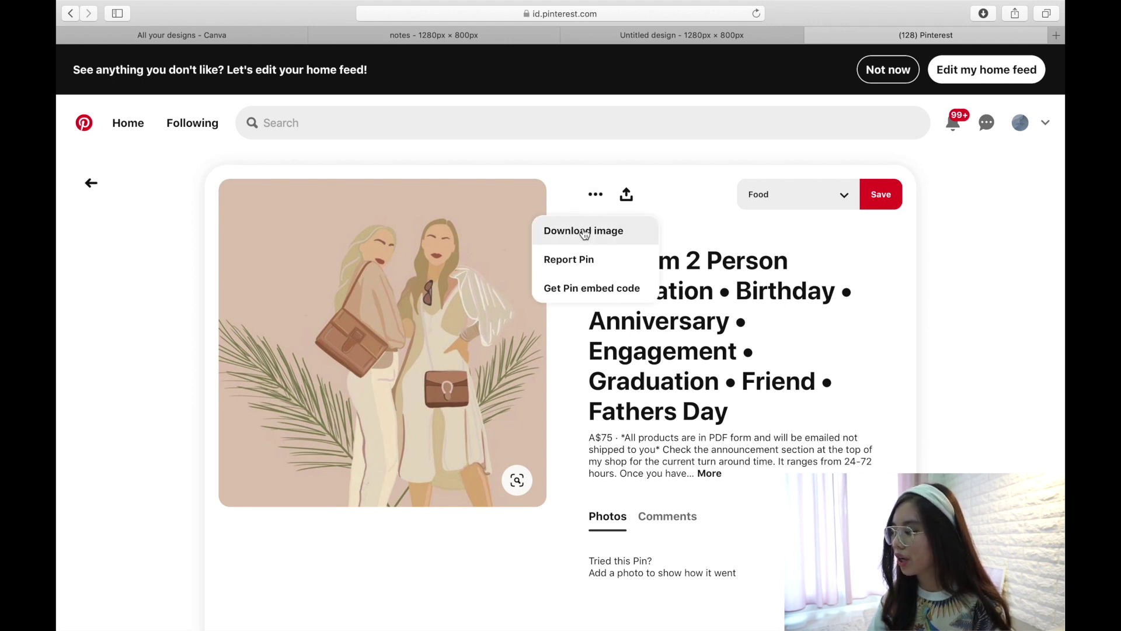
{"action": "left_click", "coordinate": [584, 232]}
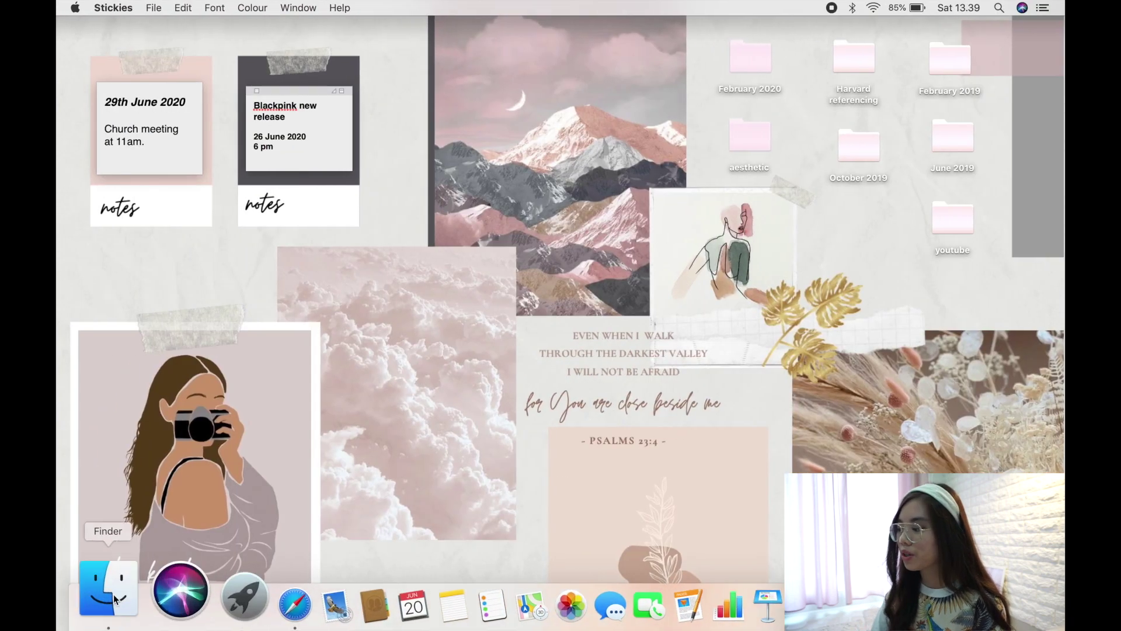
{"action": "left_click", "coordinate": [119, 589]}
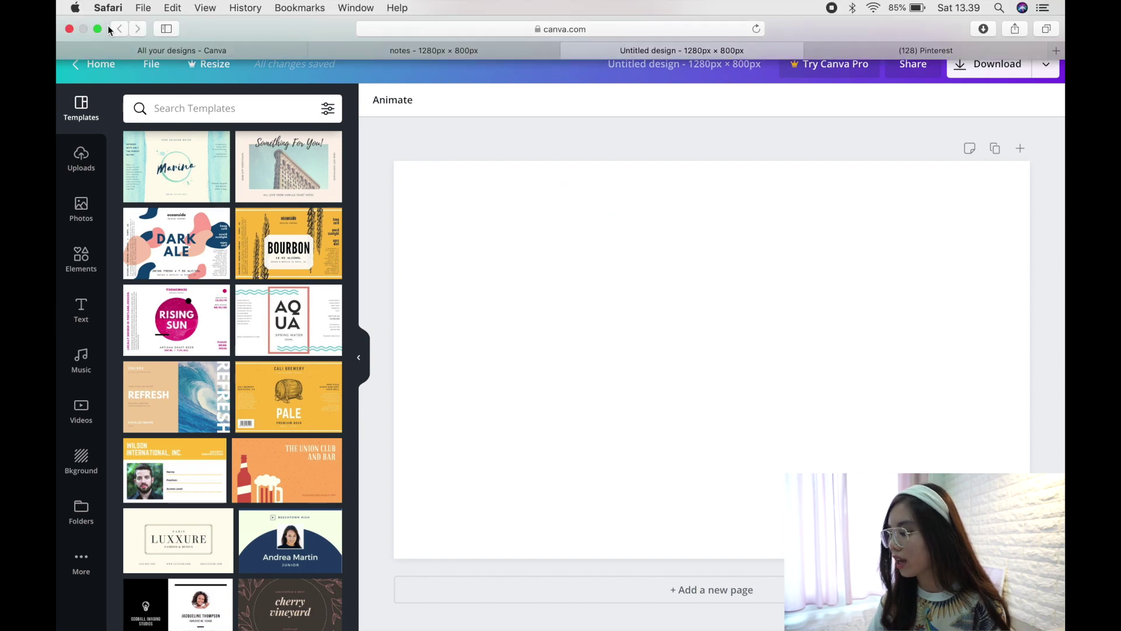
{"action": "left_click", "coordinate": [98, 26]}
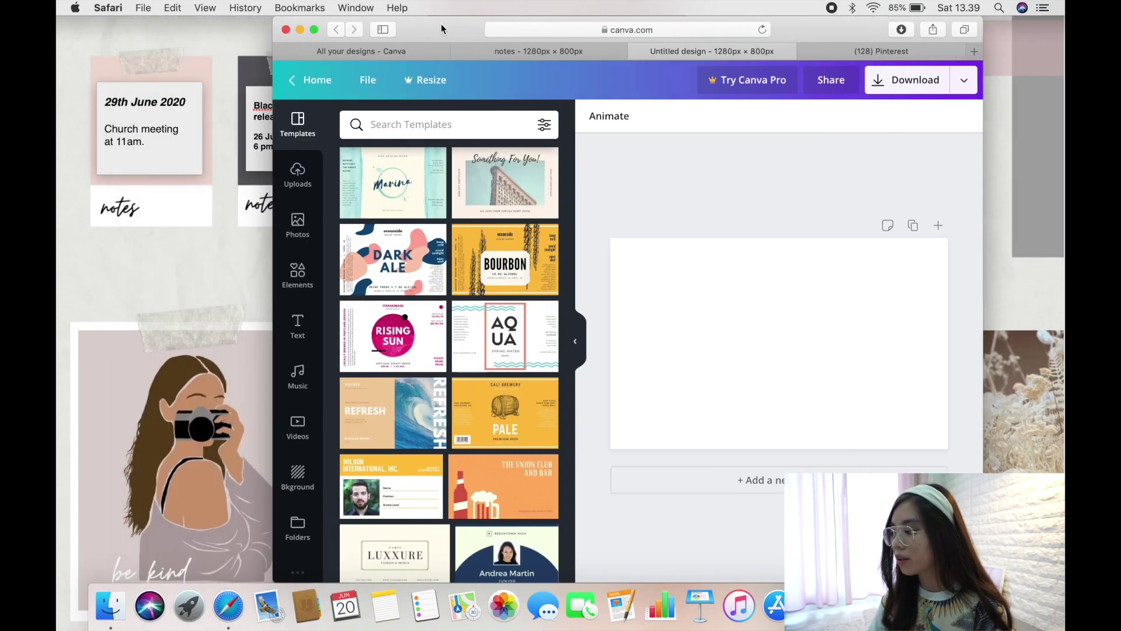
{"action": "left_click_drag", "start_coordinate": [441, 23], "coordinate": [594, 22]}
{"action": "left_click_drag", "start_coordinate": [367, 89], "coordinate": [157, 91]}
{"action": "left_click_drag", "start_coordinate": [324, 148], "coordinate": [778, 266]}
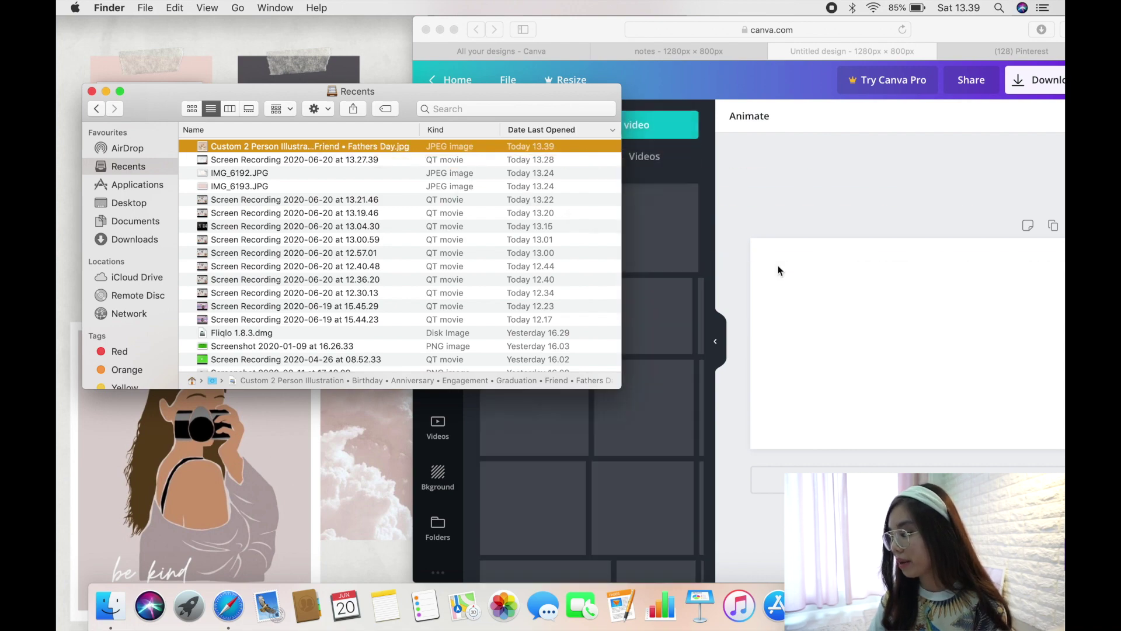
{"action": "left_click", "coordinate": [708, 21]}
{"action": "key", "text": "ctrl+super+f"}
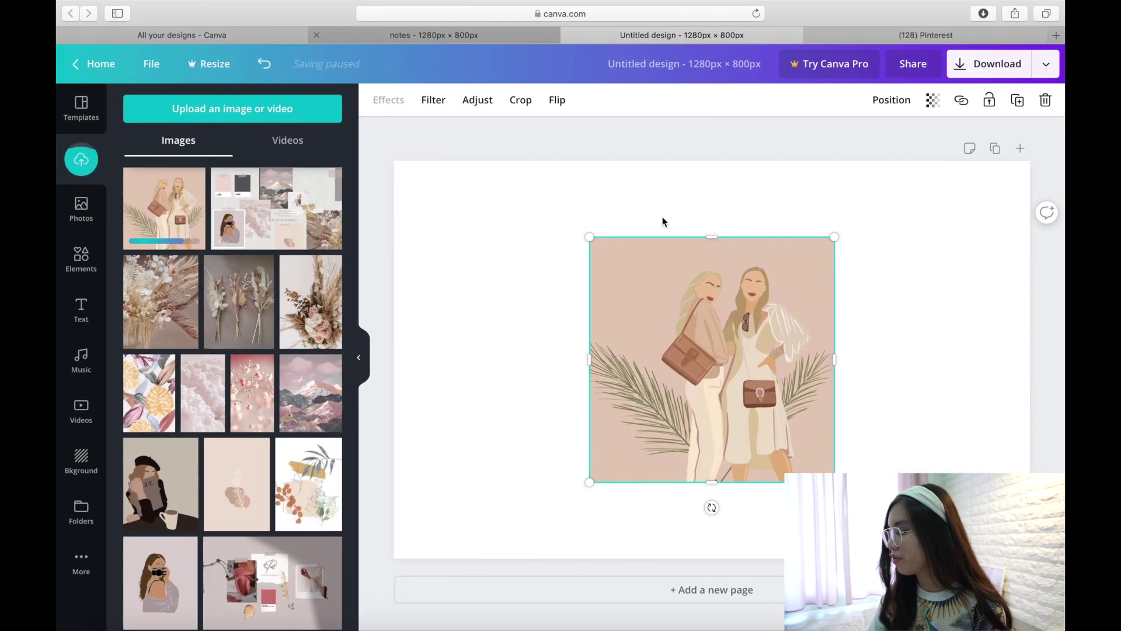
Arrange the illustration, clouds, leaf print, beret woman, mountains and dried flowers into a collage.
{"action": "left_click_drag", "start_coordinate": [735, 392], "coordinate": [541, 315]}
{"action": "left_click_drag", "start_coordinate": [638, 406], "coordinate": [571, 337]}
{"action": "left_click_drag", "start_coordinate": [202, 393], "coordinate": [569, 350]}
{"action": "left_click_drag", "start_coordinate": [148, 393], "coordinate": [472, 450]}
{"action": "left_click_drag", "start_coordinate": [236, 484], "coordinate": [941, 251]}
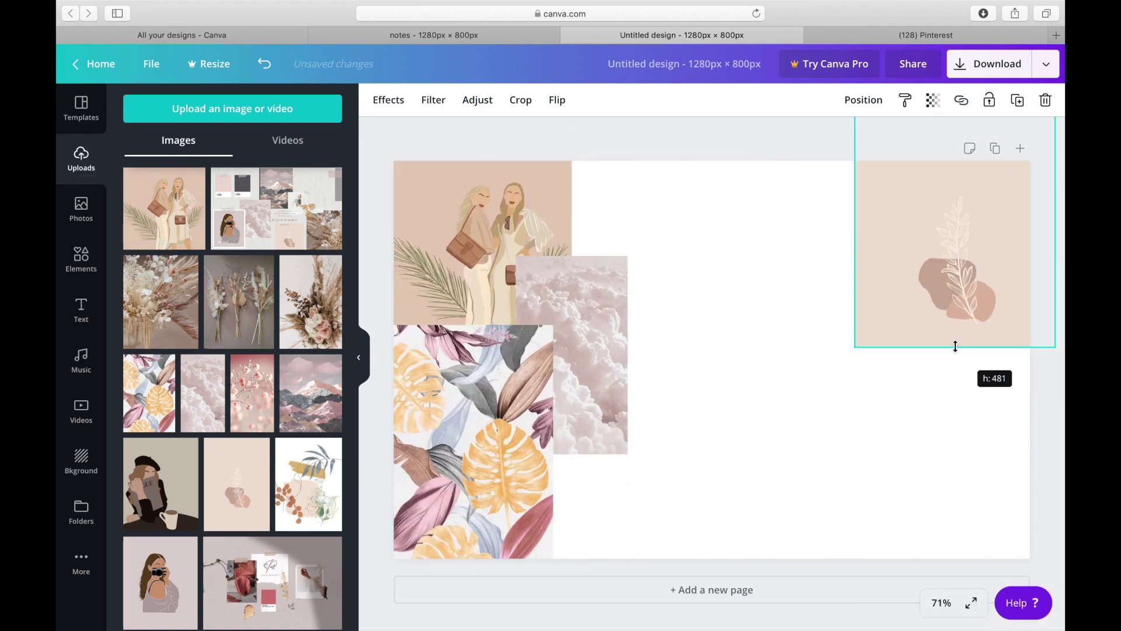
{"action": "left_click_drag", "start_coordinate": [160, 484], "coordinate": [711, 274]}
{"action": "left_click_drag", "start_coordinate": [310, 394], "coordinate": [858, 385]}
{"action": "left_click_drag", "start_coordinate": [239, 302], "coordinate": [645, 504]}
Add a square in the top gap and colour it pink.
{"action": "left_click", "coordinate": [81, 258]}
{"action": "left_click_drag", "start_coordinate": [213, 576], "coordinate": [710, 360]}
{"action": "left_click", "coordinate": [378, 97]}
{"action": "left_click", "coordinate": [173, 296]}
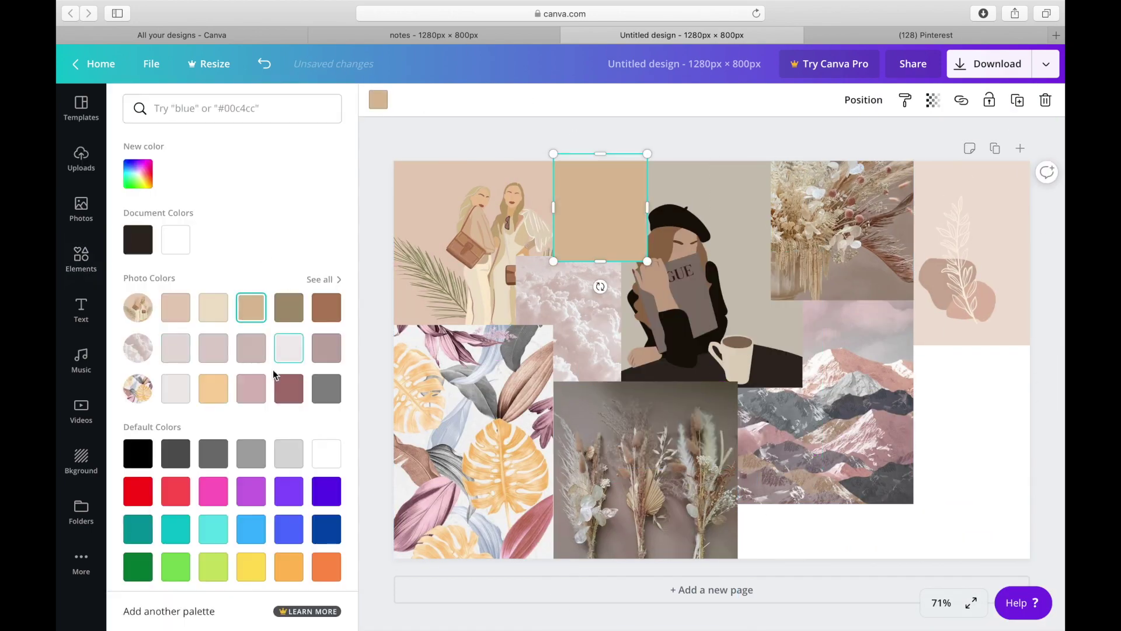
Add the marble image at bottom right and the beige paint texture in the bottom gap.
{"action": "left_click", "coordinate": [82, 157]}
{"action": "scroll", "coordinate": [233, 351], "scroll_direction": "down", "scroll_amount": 10}
{"action": "left_click_drag", "start_coordinate": [146, 407], "coordinate": [964, 449]}
{"action": "scroll", "coordinate": [232, 351], "scroll_direction": "up", "scroll_amount": 3}
{"action": "left_click_drag", "start_coordinate": [158, 315], "coordinate": [823, 511]}
{"action": "left_click", "coordinate": [656, 139]}
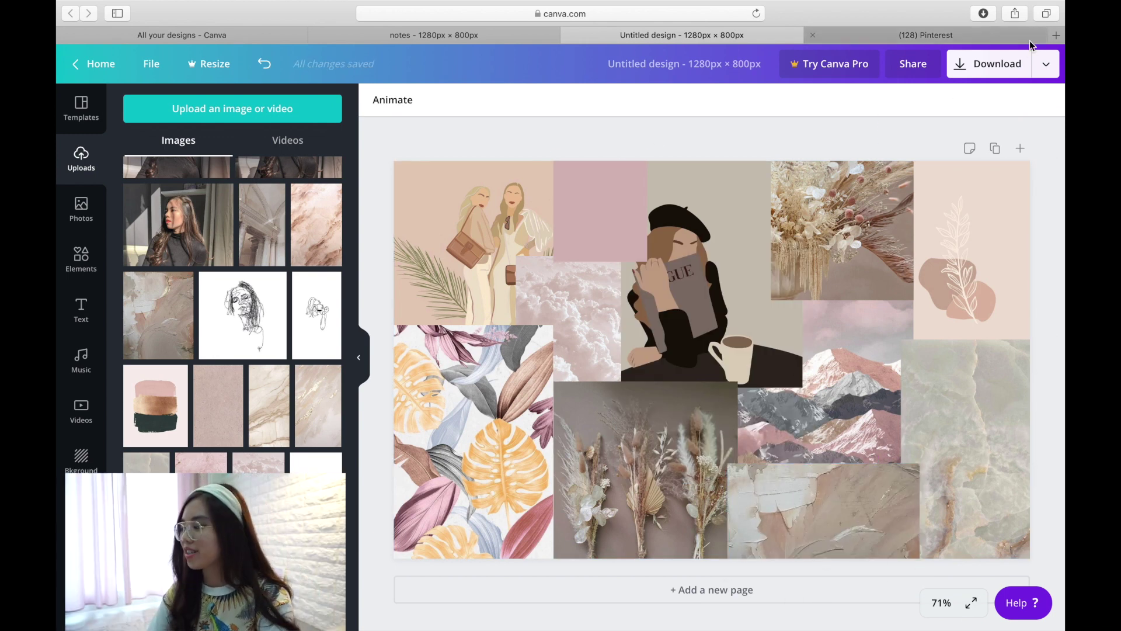
Download the collage as a PNG file.
{"action": "left_click", "coordinate": [1001, 76]}
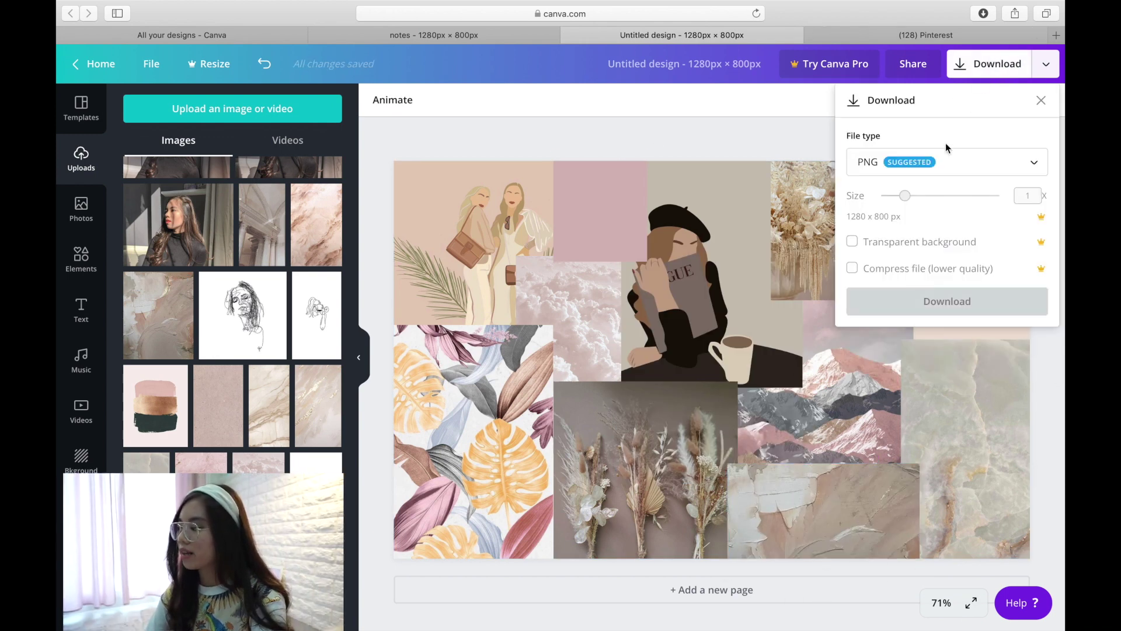
{"action": "left_click", "coordinate": [923, 166]}
{"action": "left_click", "coordinate": [923, 167]}
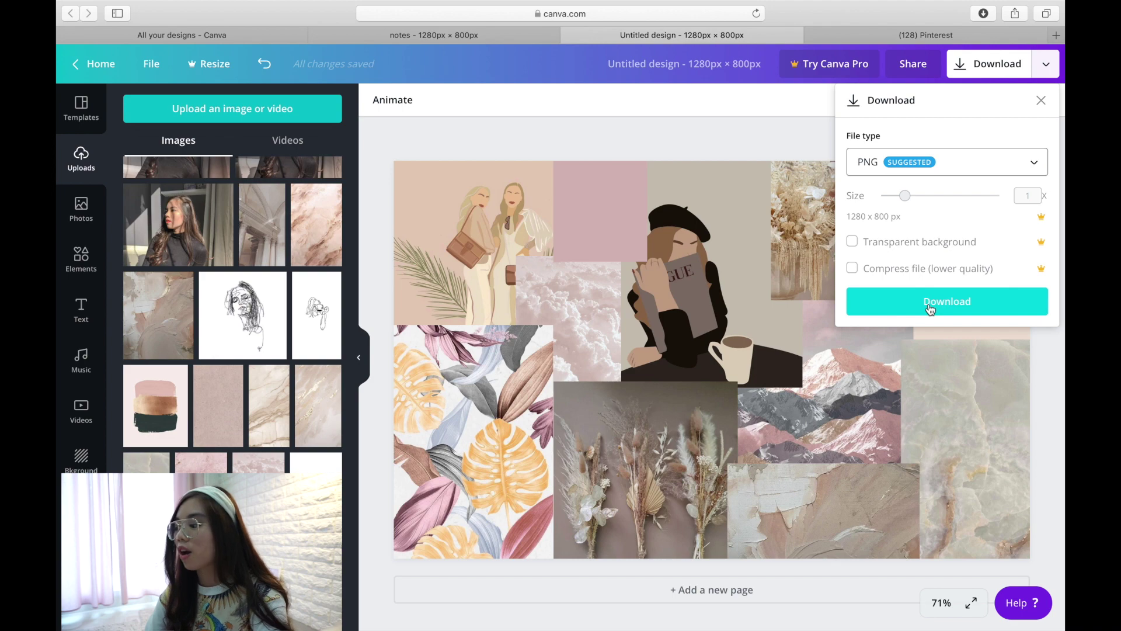
{"action": "left_click", "coordinate": [763, 149]}
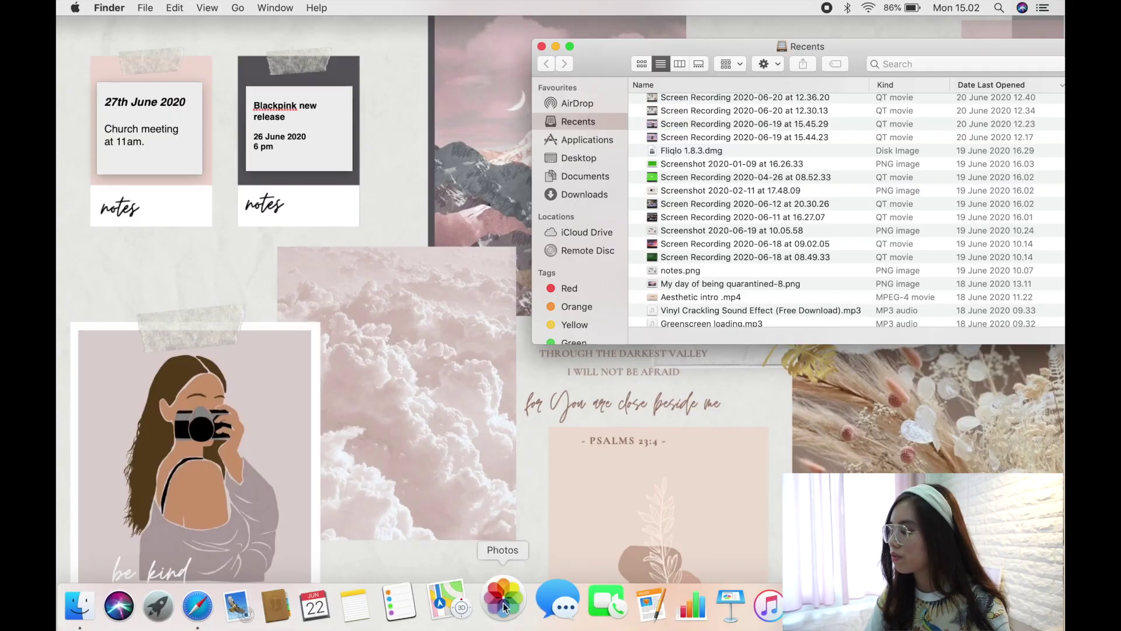
Drag the collage screenshot into Photos and choose Don't Import for the duplicate.
{"action": "left_click", "coordinate": [503, 616]}
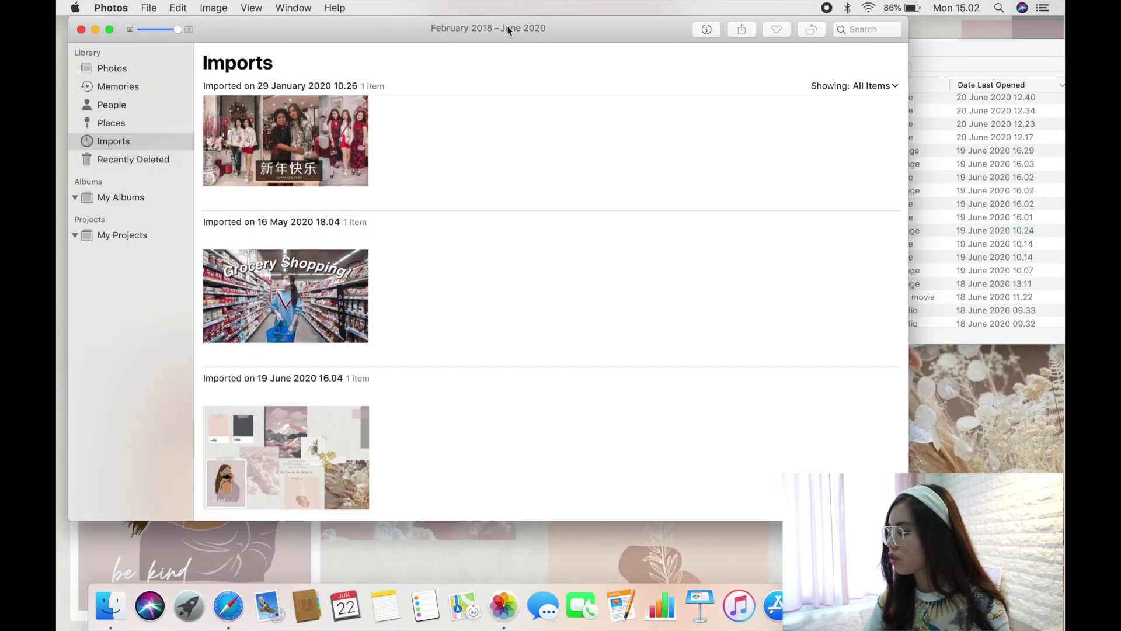
{"action": "left_click", "coordinate": [963, 53]}
{"action": "left_click_drag", "start_coordinate": [608, 263], "coordinate": [470, 369]}
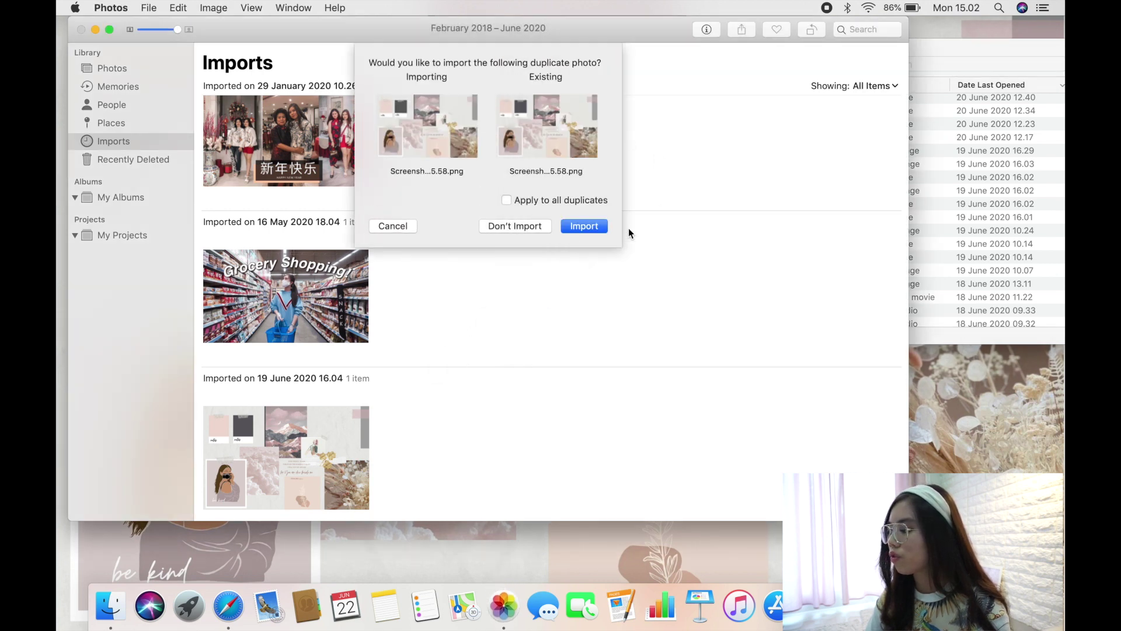
{"action": "left_click", "coordinate": [514, 226]}
Close the Photos and Finder windows.
{"action": "left_click", "coordinate": [82, 30]}
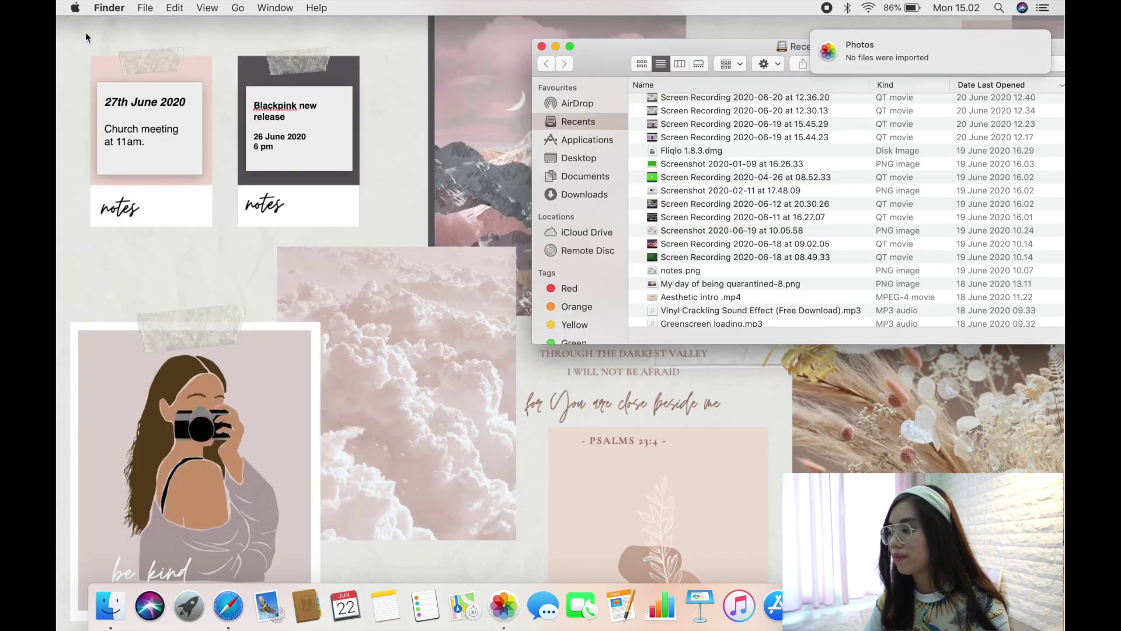
{"action": "left_click", "coordinate": [542, 47]}
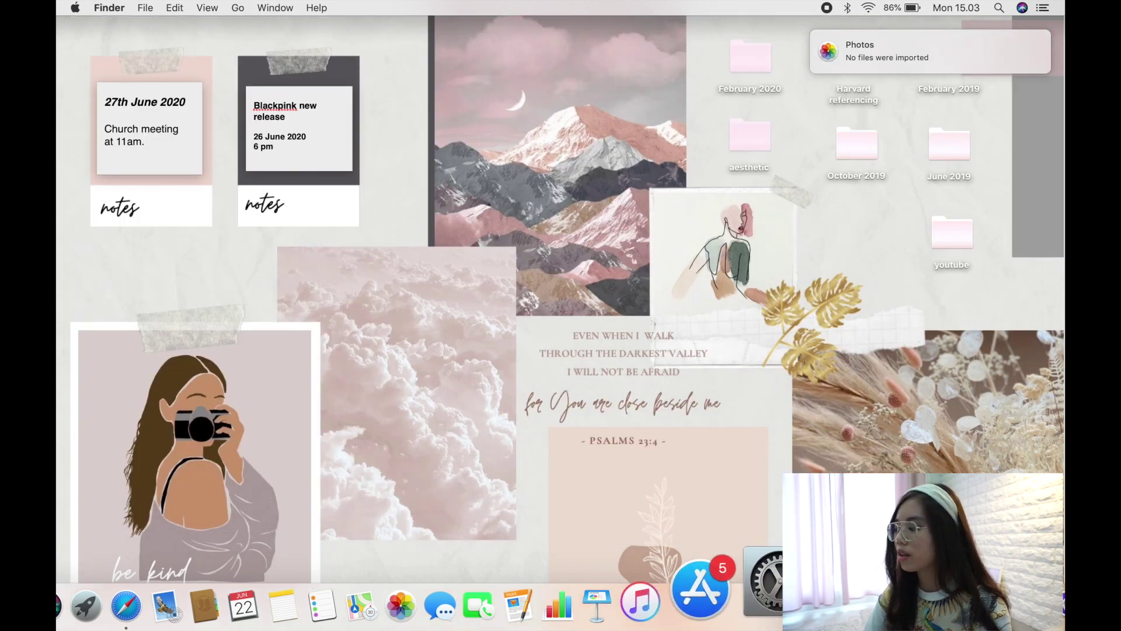
{"action": "left_click", "coordinate": [771, 605]}
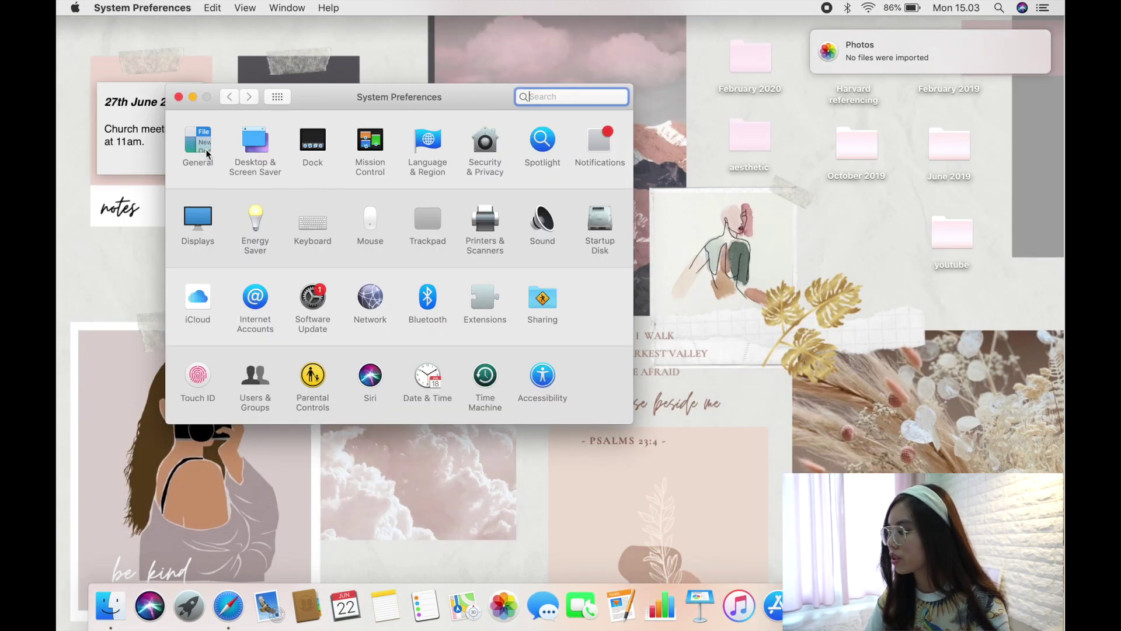
Set the pastel collage from the Photos library as the desktop picture in Desktop & Screen Saver.
{"action": "left_click", "coordinate": [241, 143]}
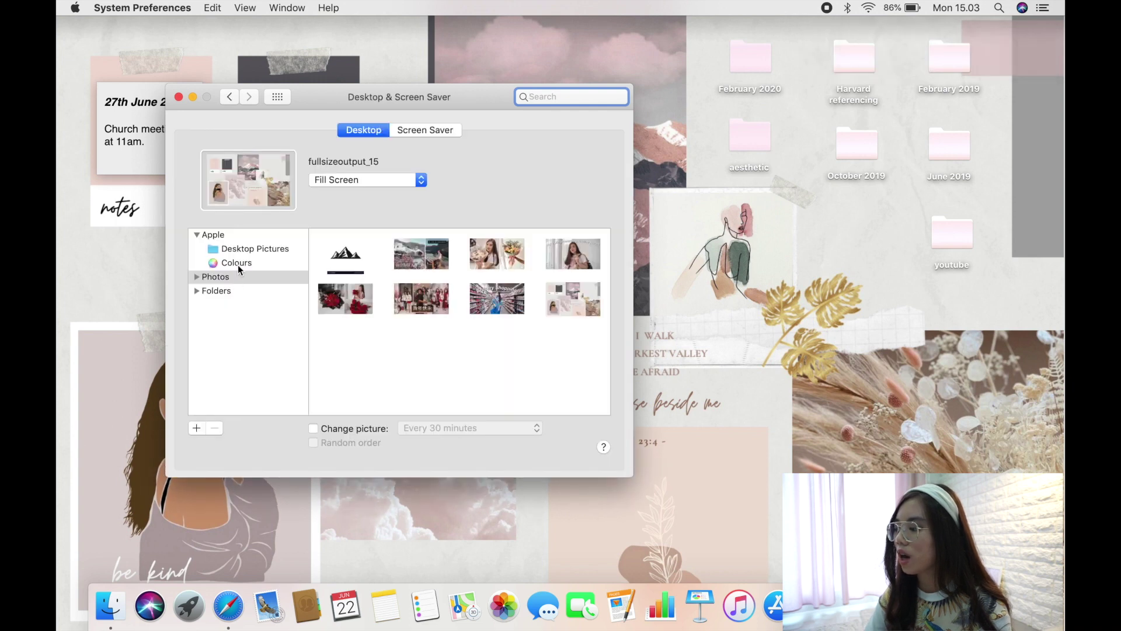
{"action": "left_click", "coordinate": [219, 275]}
{"action": "left_click", "coordinate": [566, 306]}
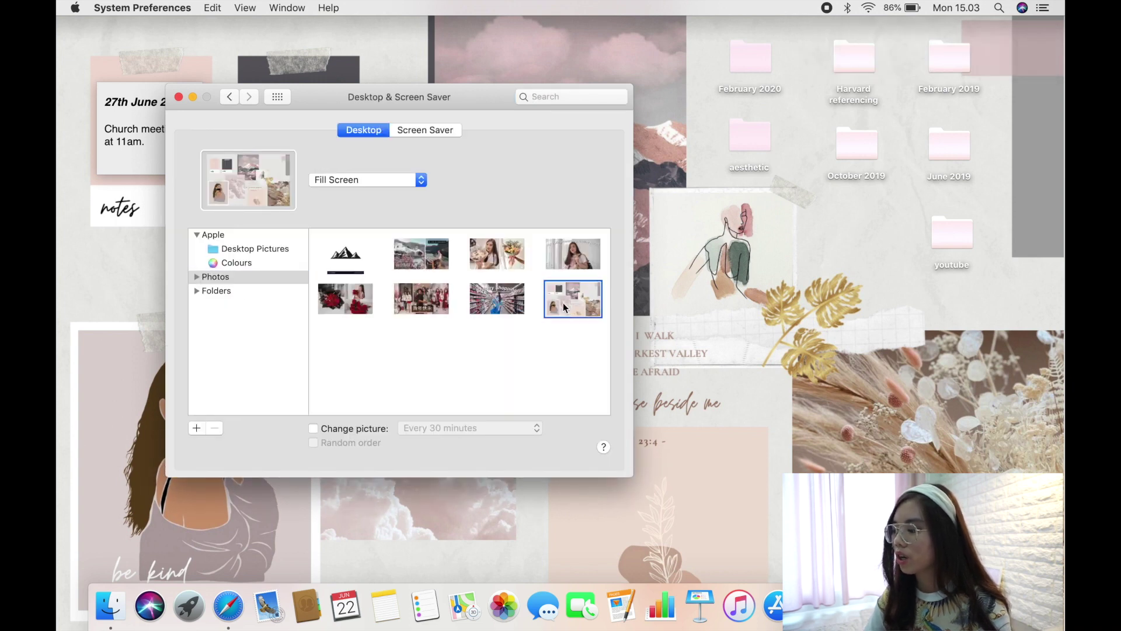
{"action": "left_click", "coordinate": [179, 97]}
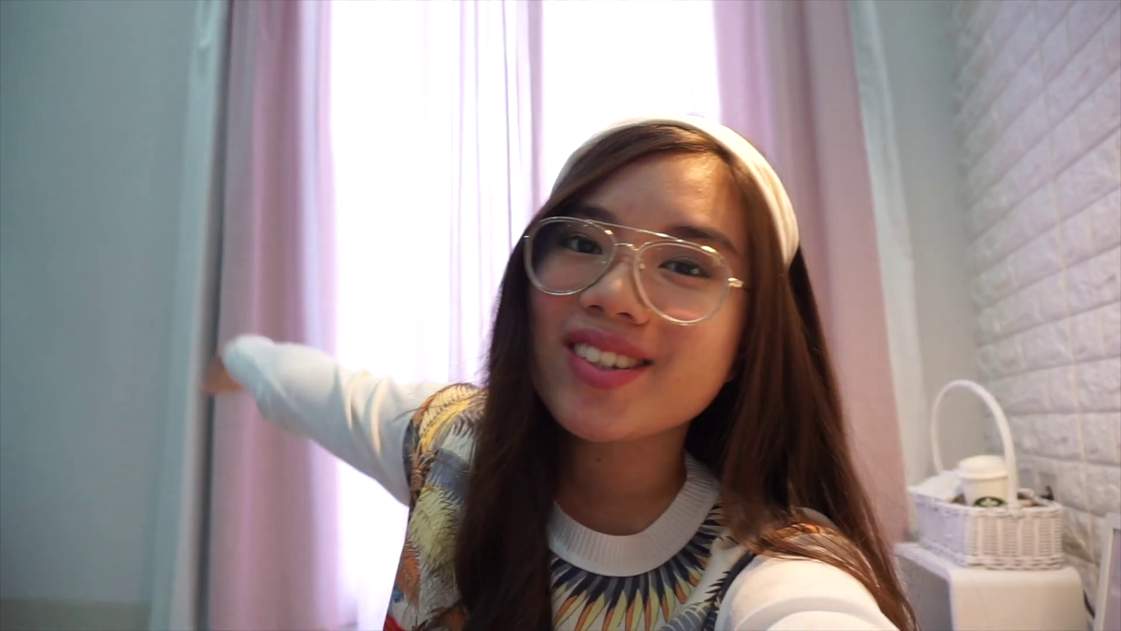